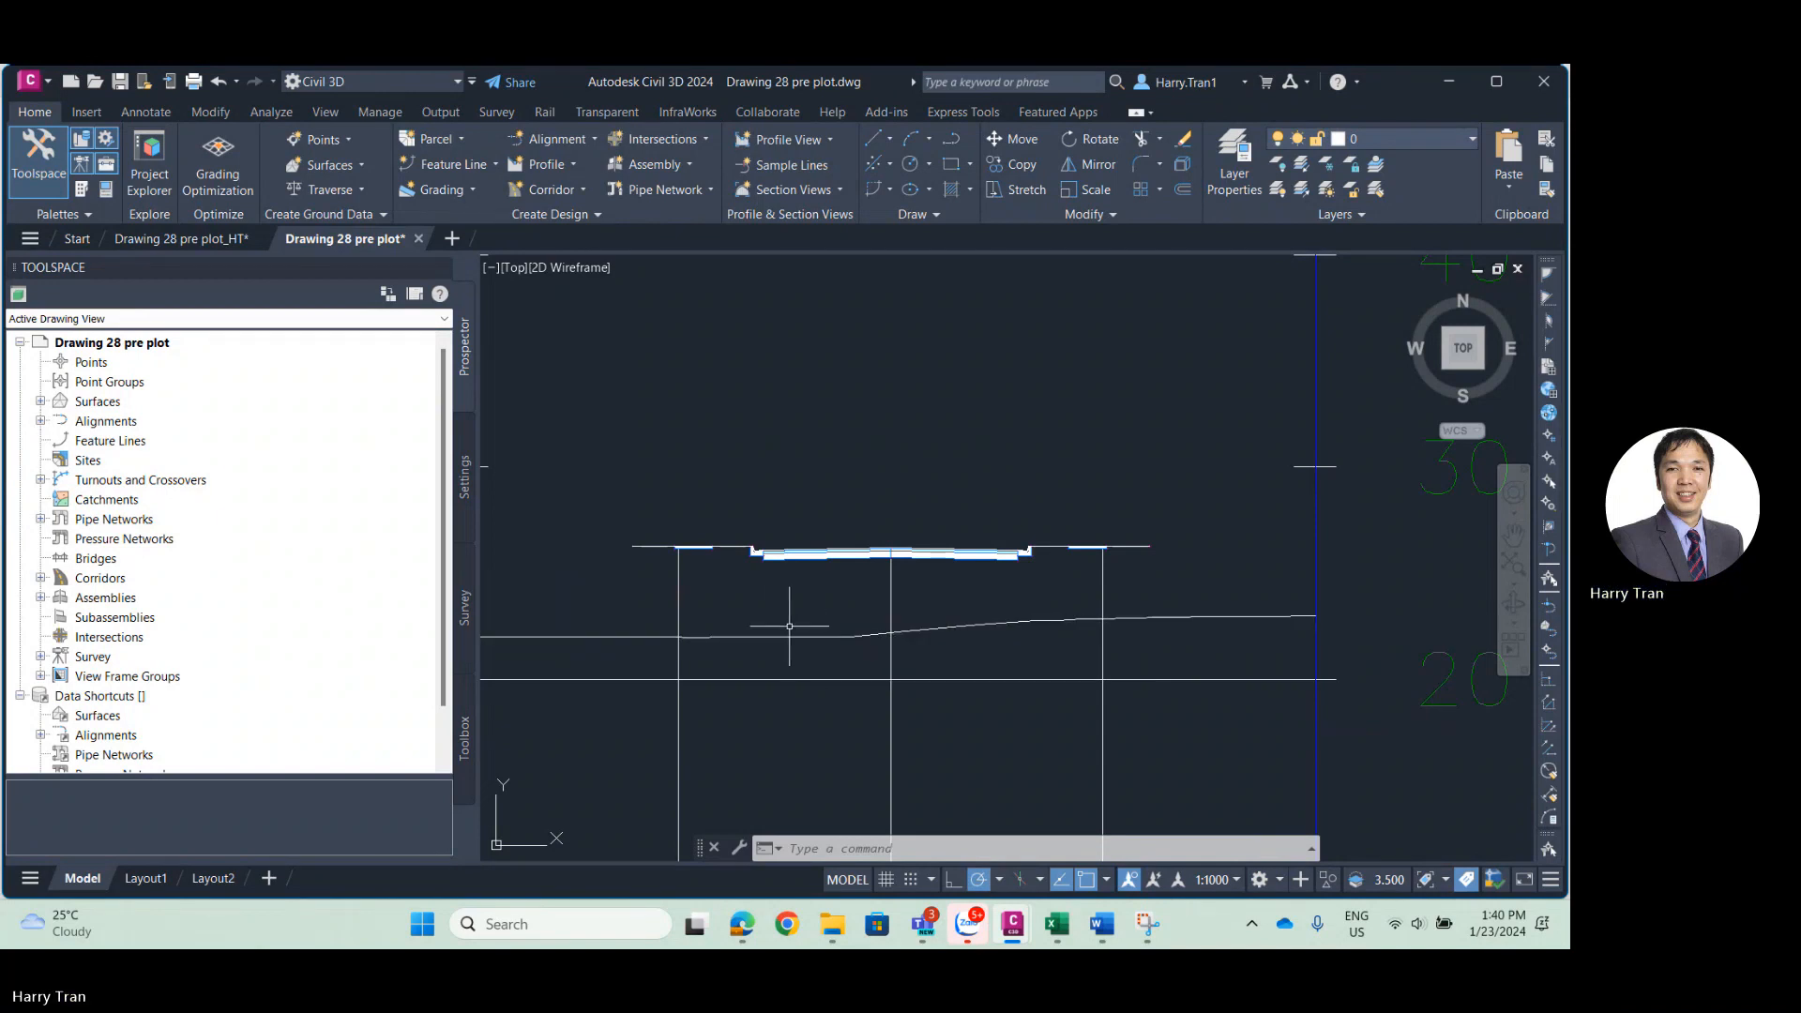
Review the road cross-section views and switch to the Drawing 28 pre plot_HT drawing.
scroll(781, 622, "up", 2)
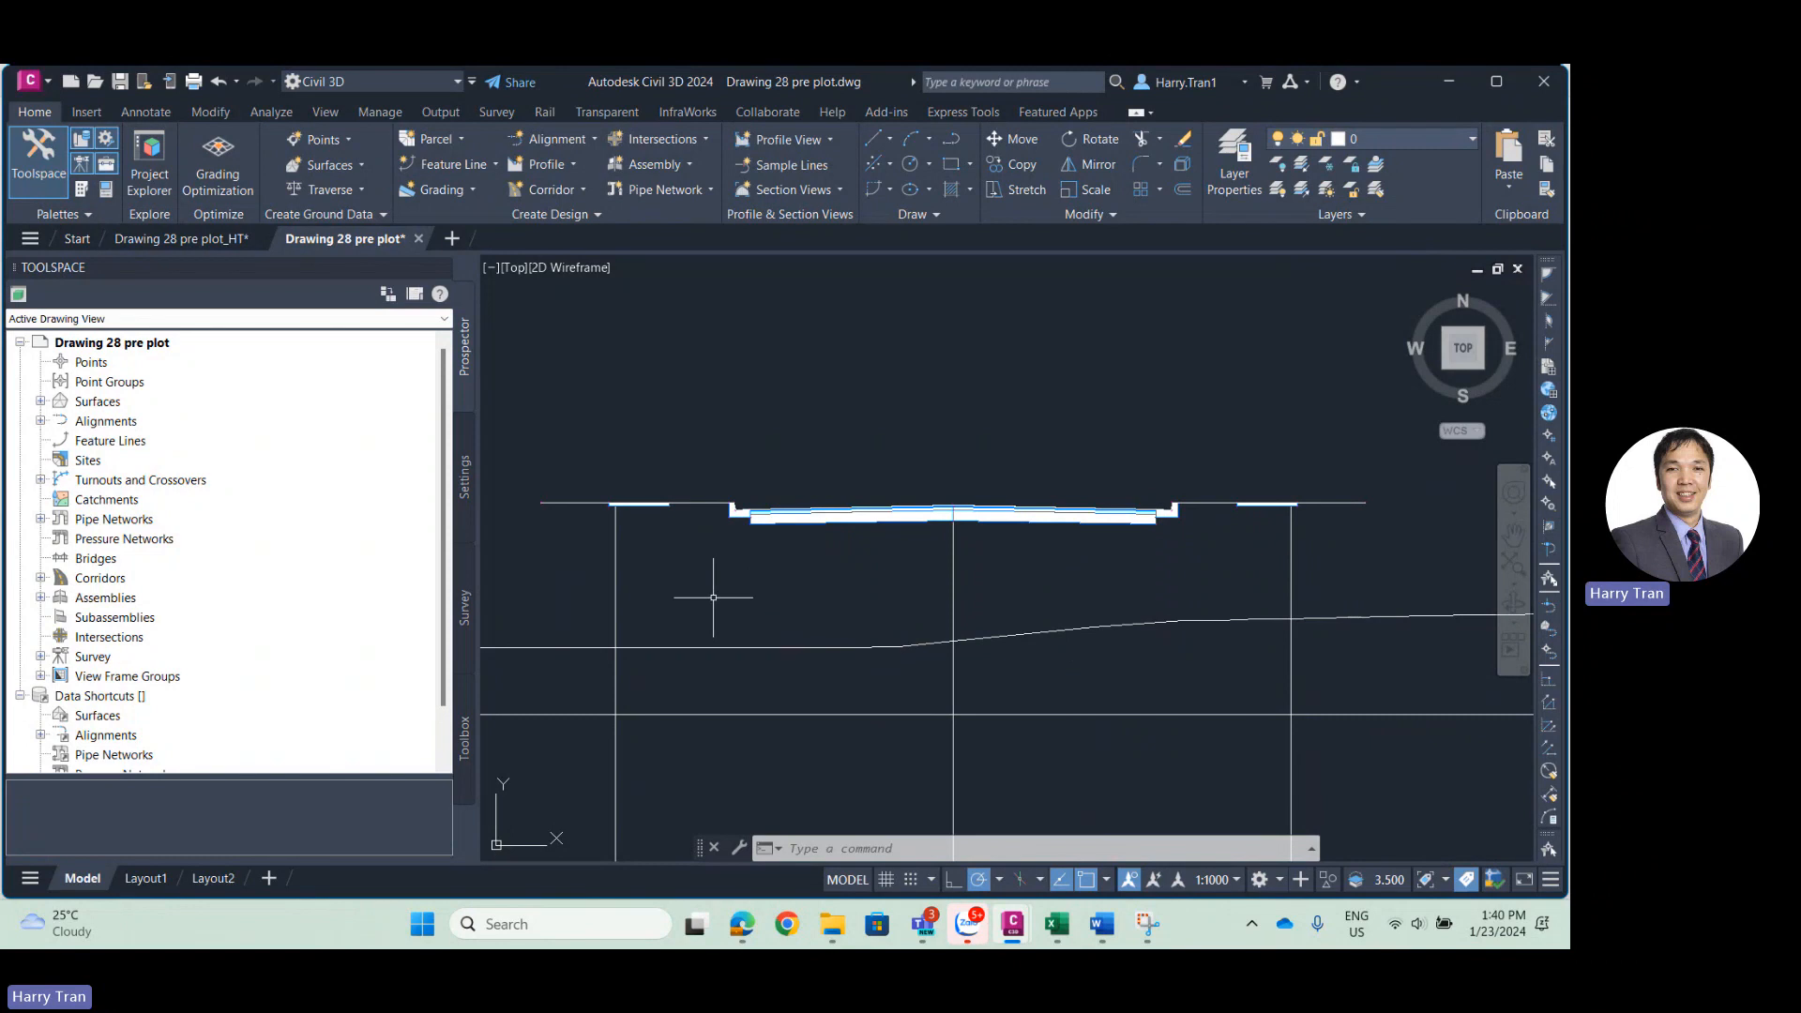
scroll(728, 591, "down", 3)
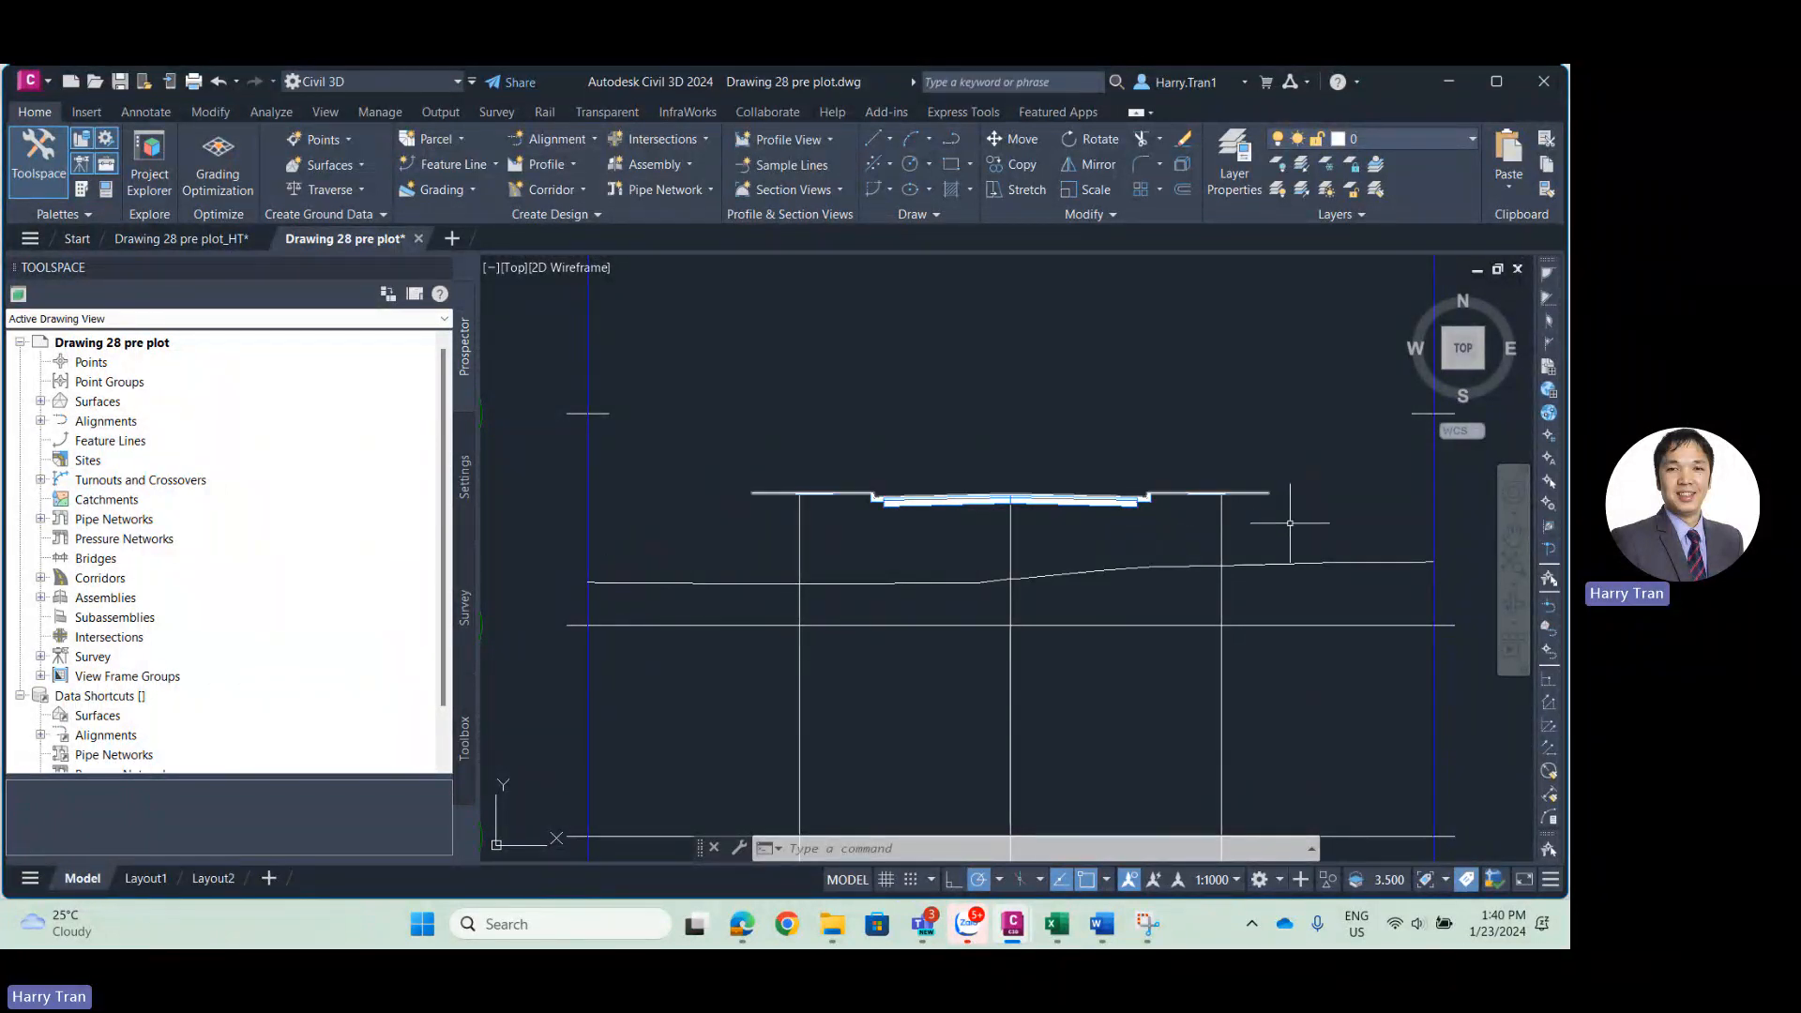
scroll(1211, 584, "down", 10)
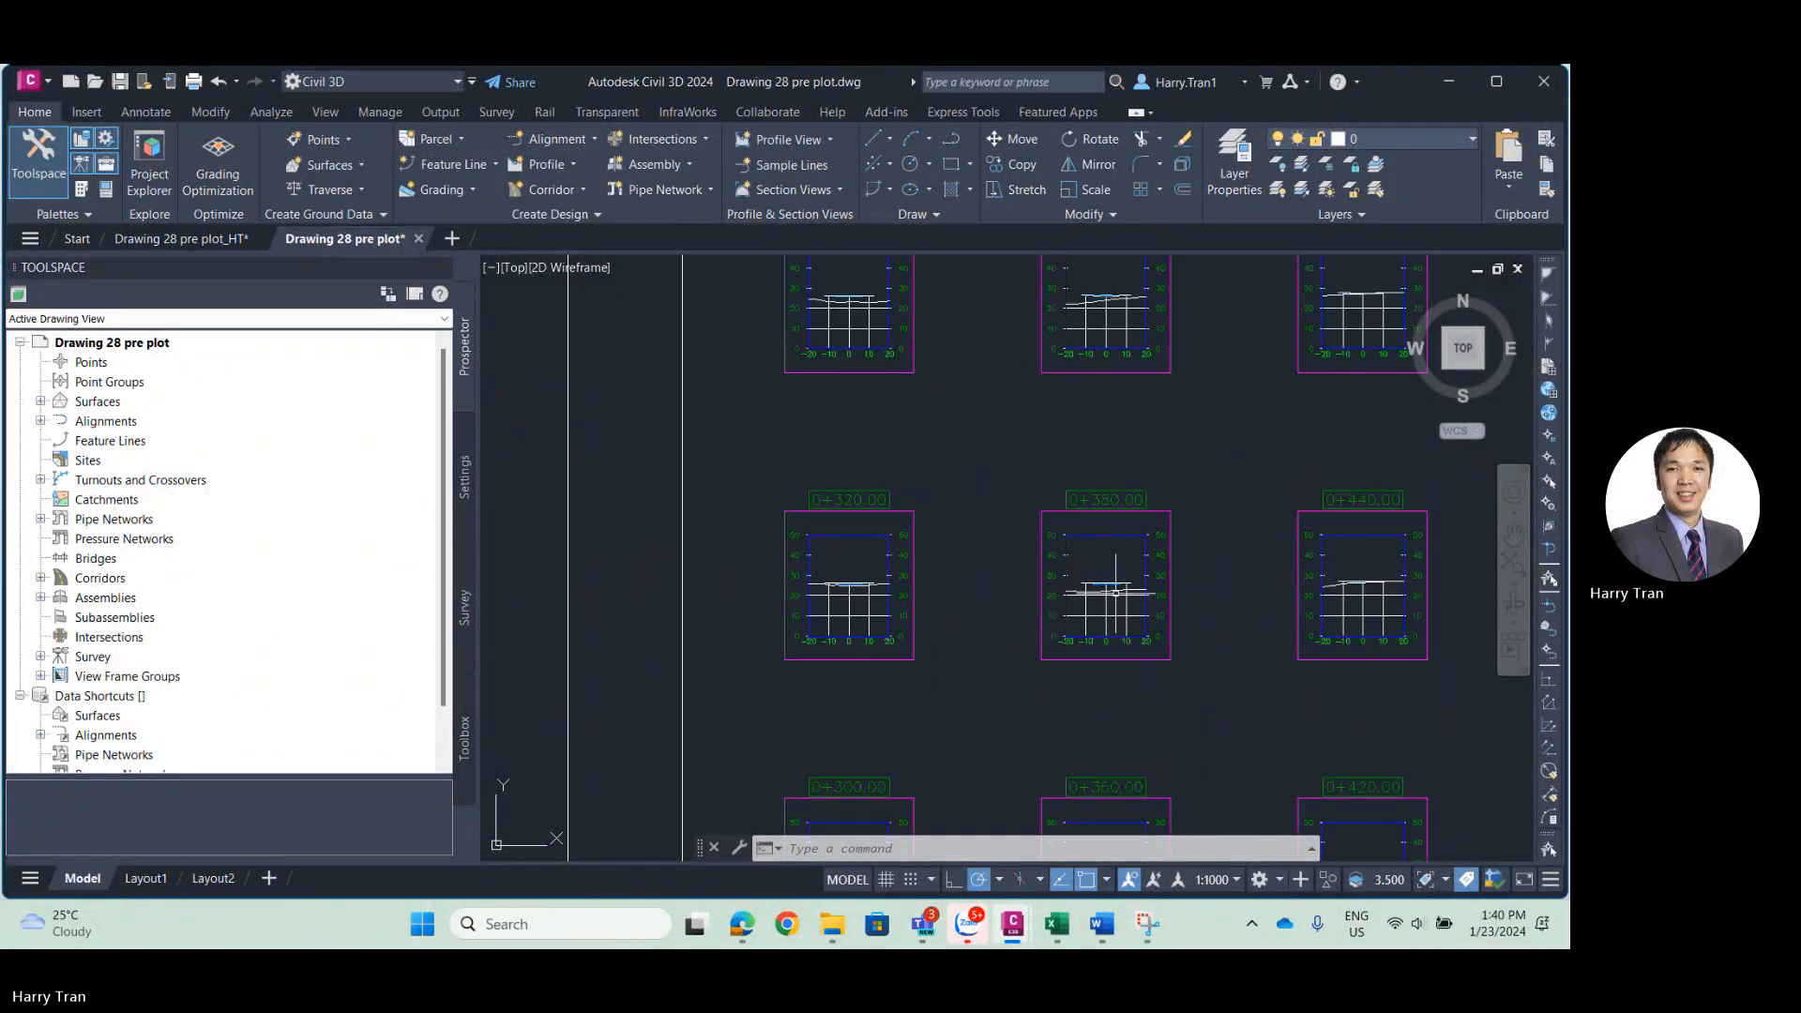
left_click(164, 240)
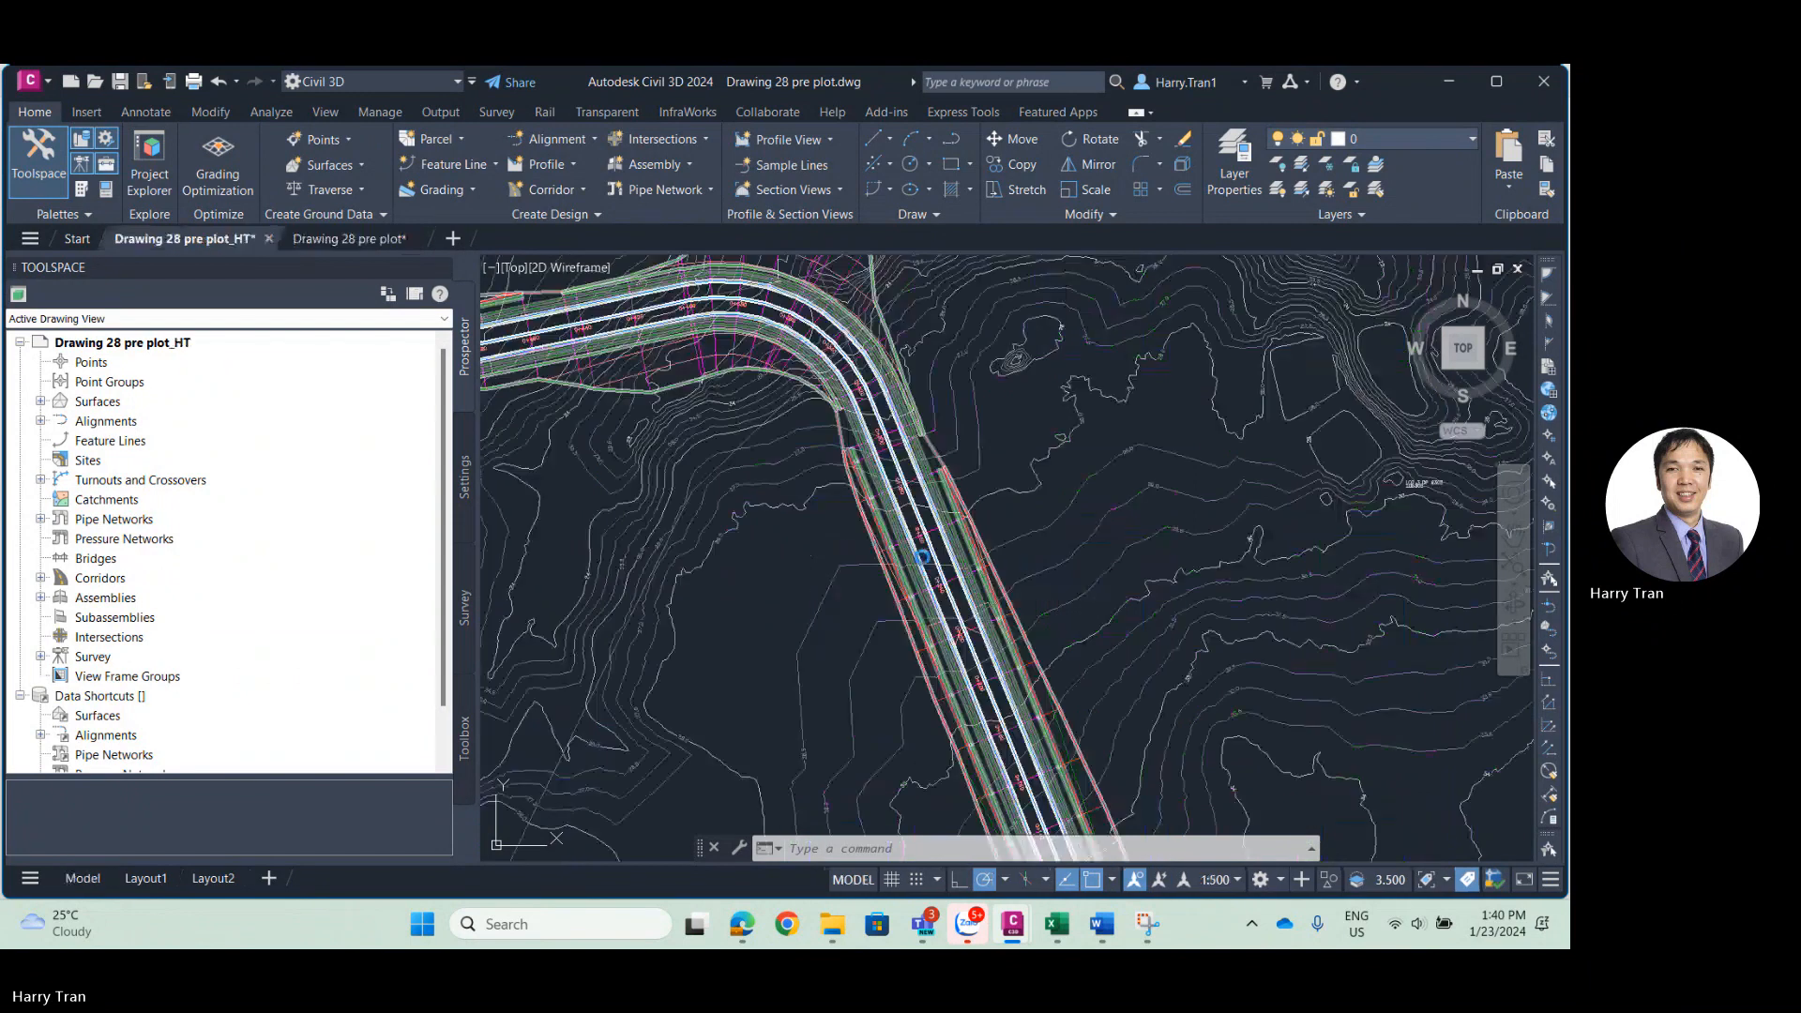
Erase the existing road corridor together with its Road Surface TIN surface from the plan.
scroll(931, 540, "down", 5)
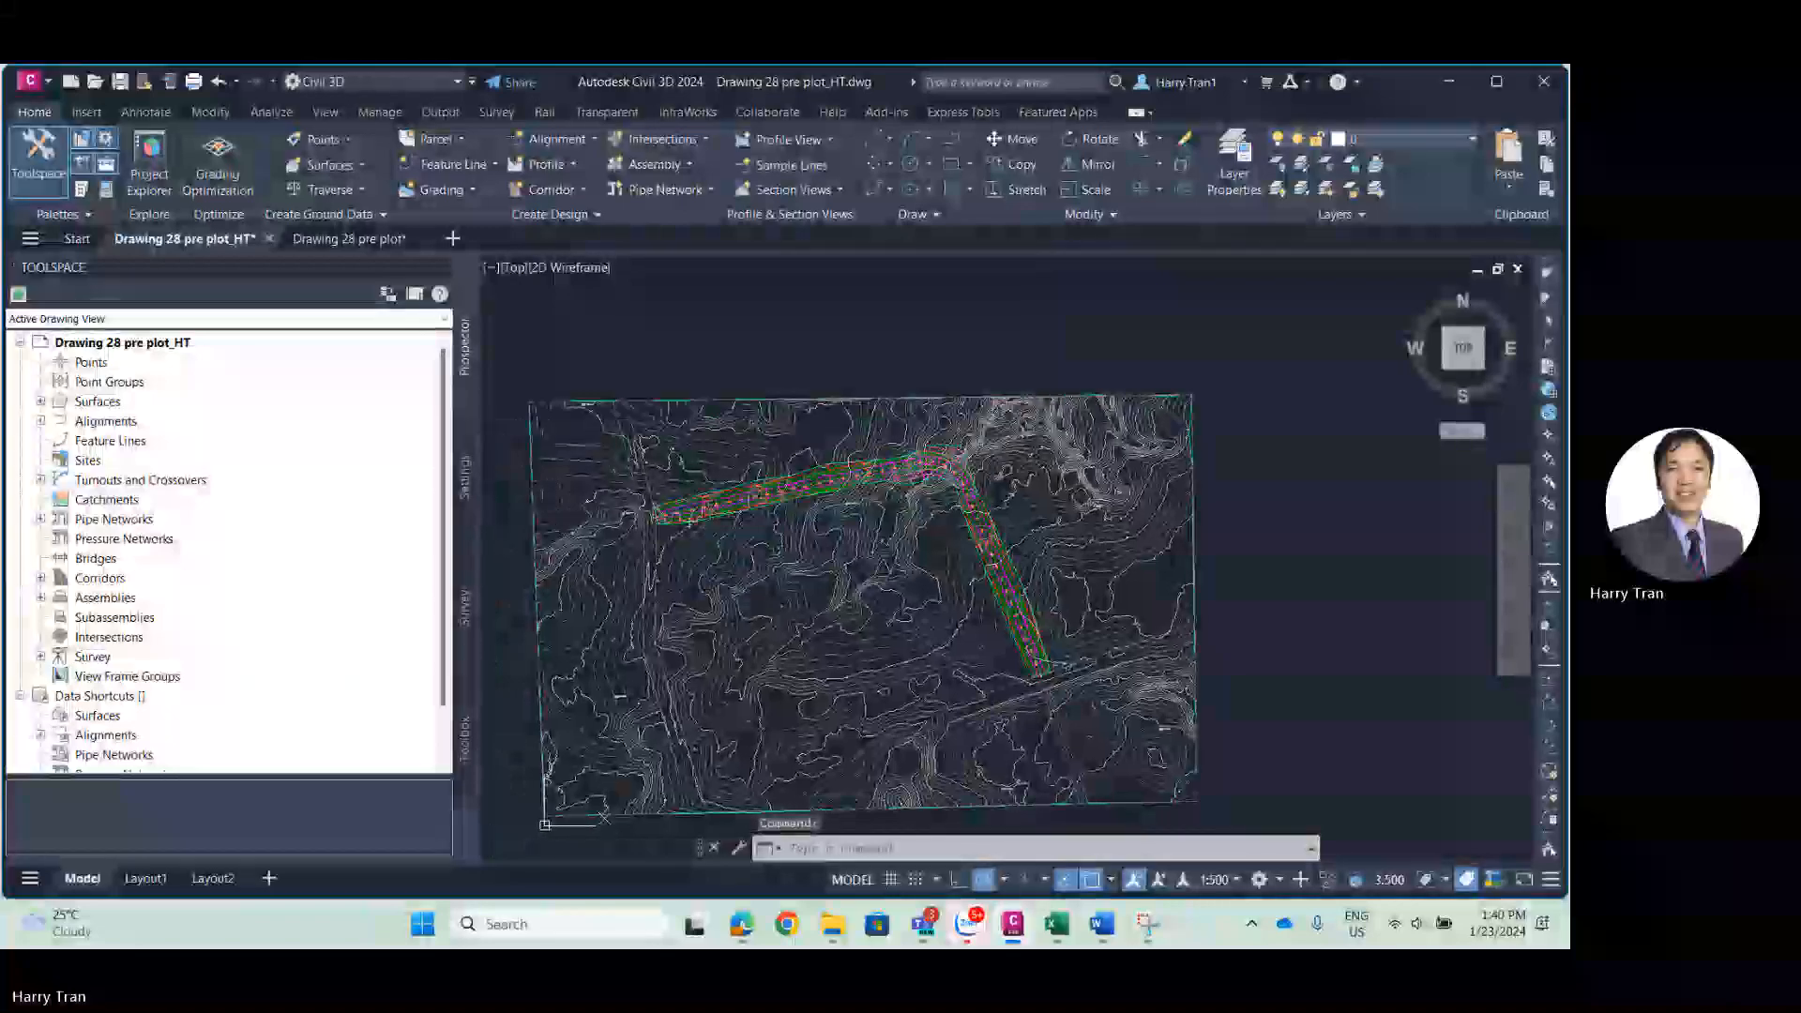
scroll(996, 552, "up", 5)
scroll(997, 552, "down", 5)
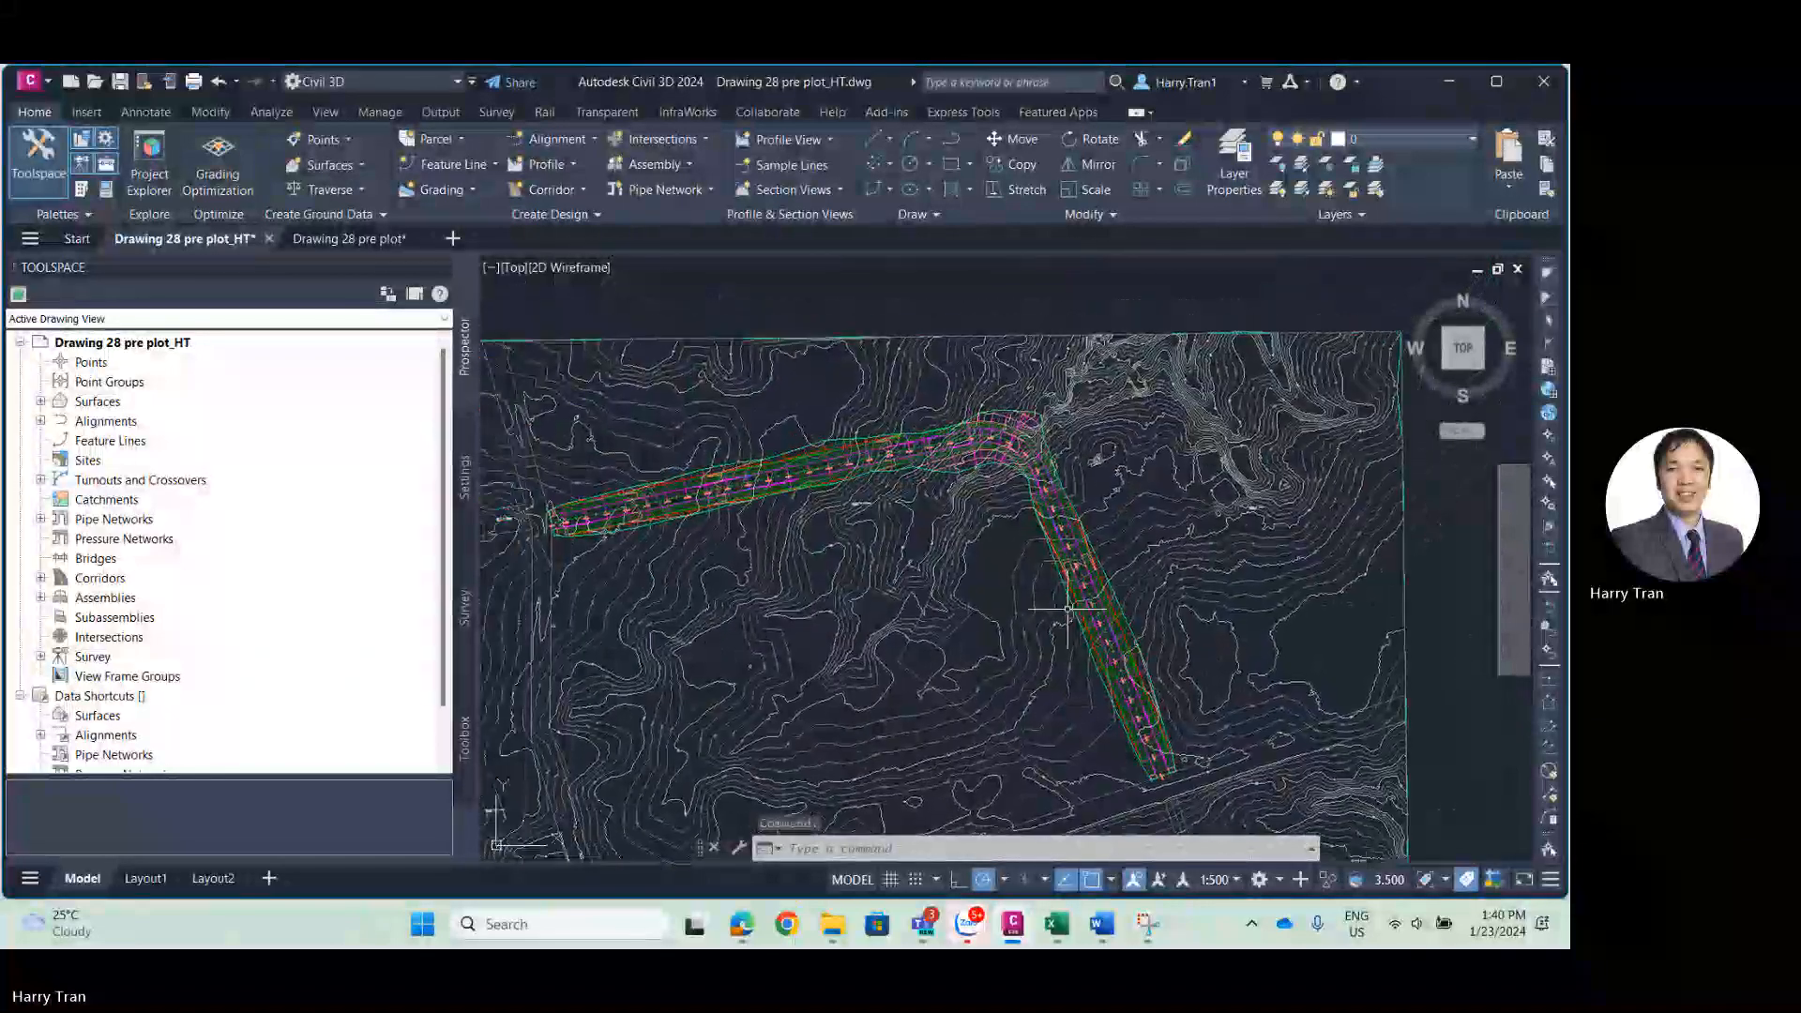
scroll(1095, 568, "up", 6)
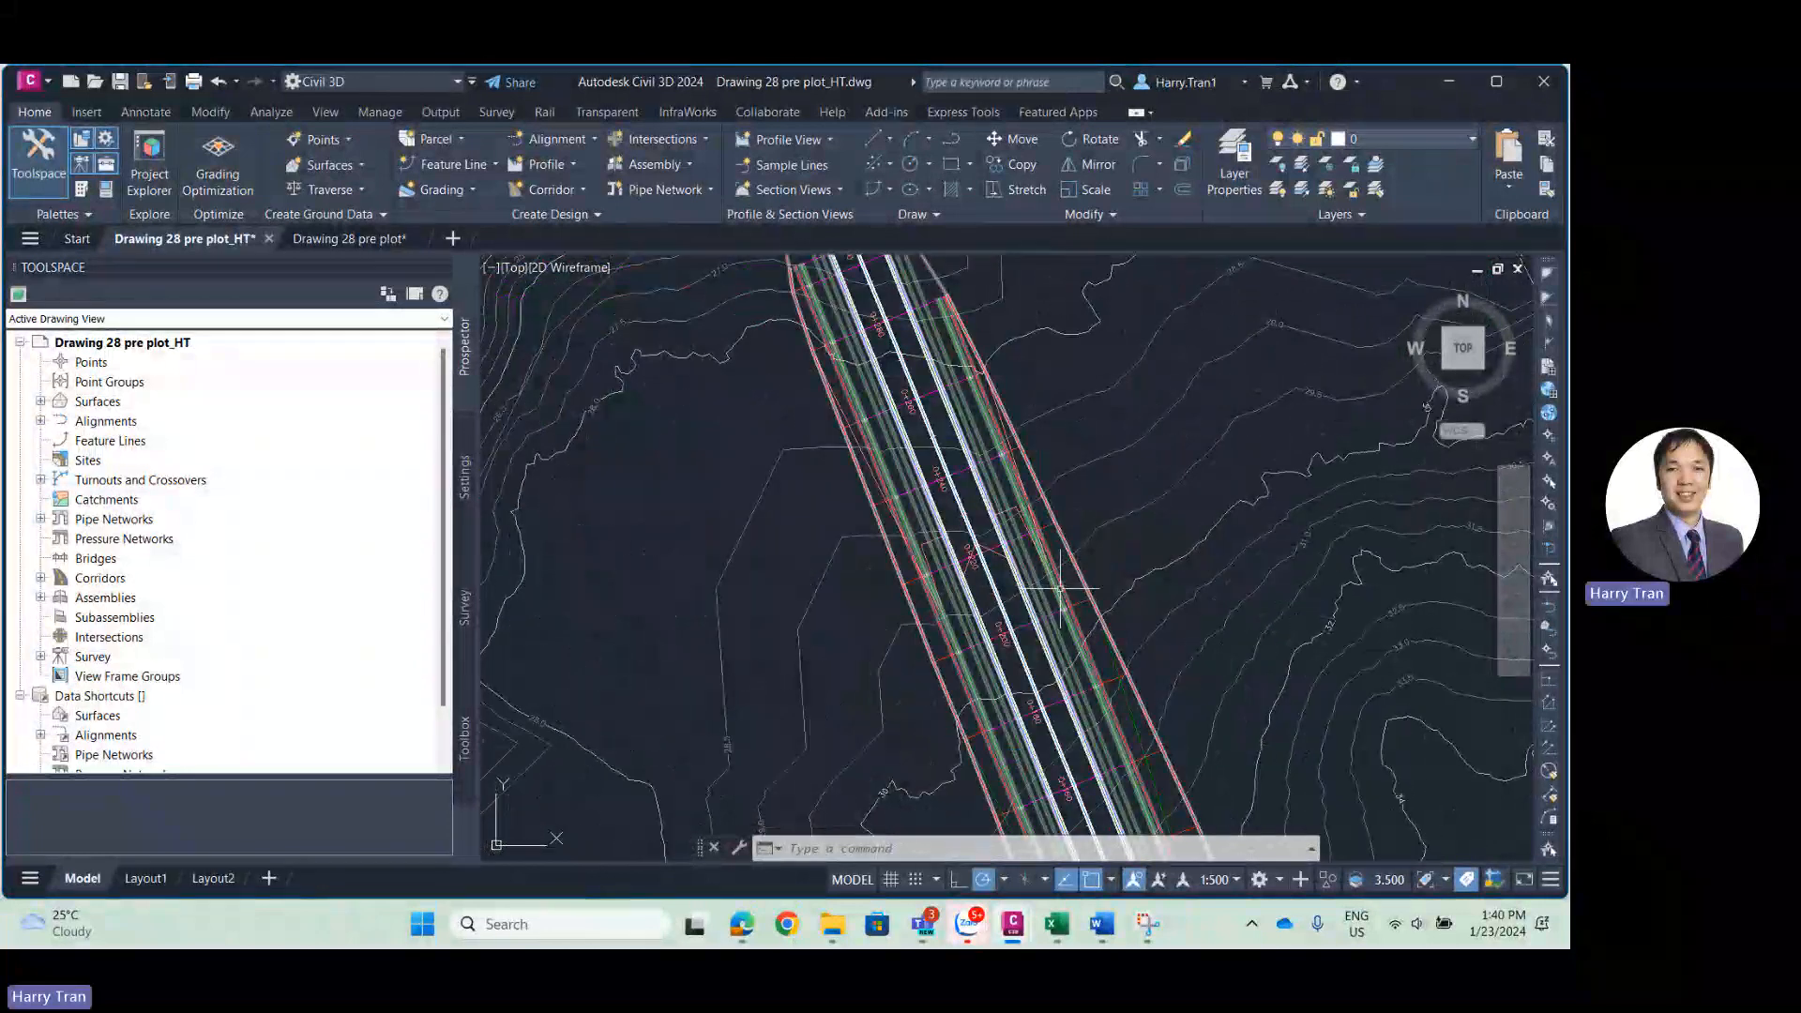
scroll(938, 577, "down", 6)
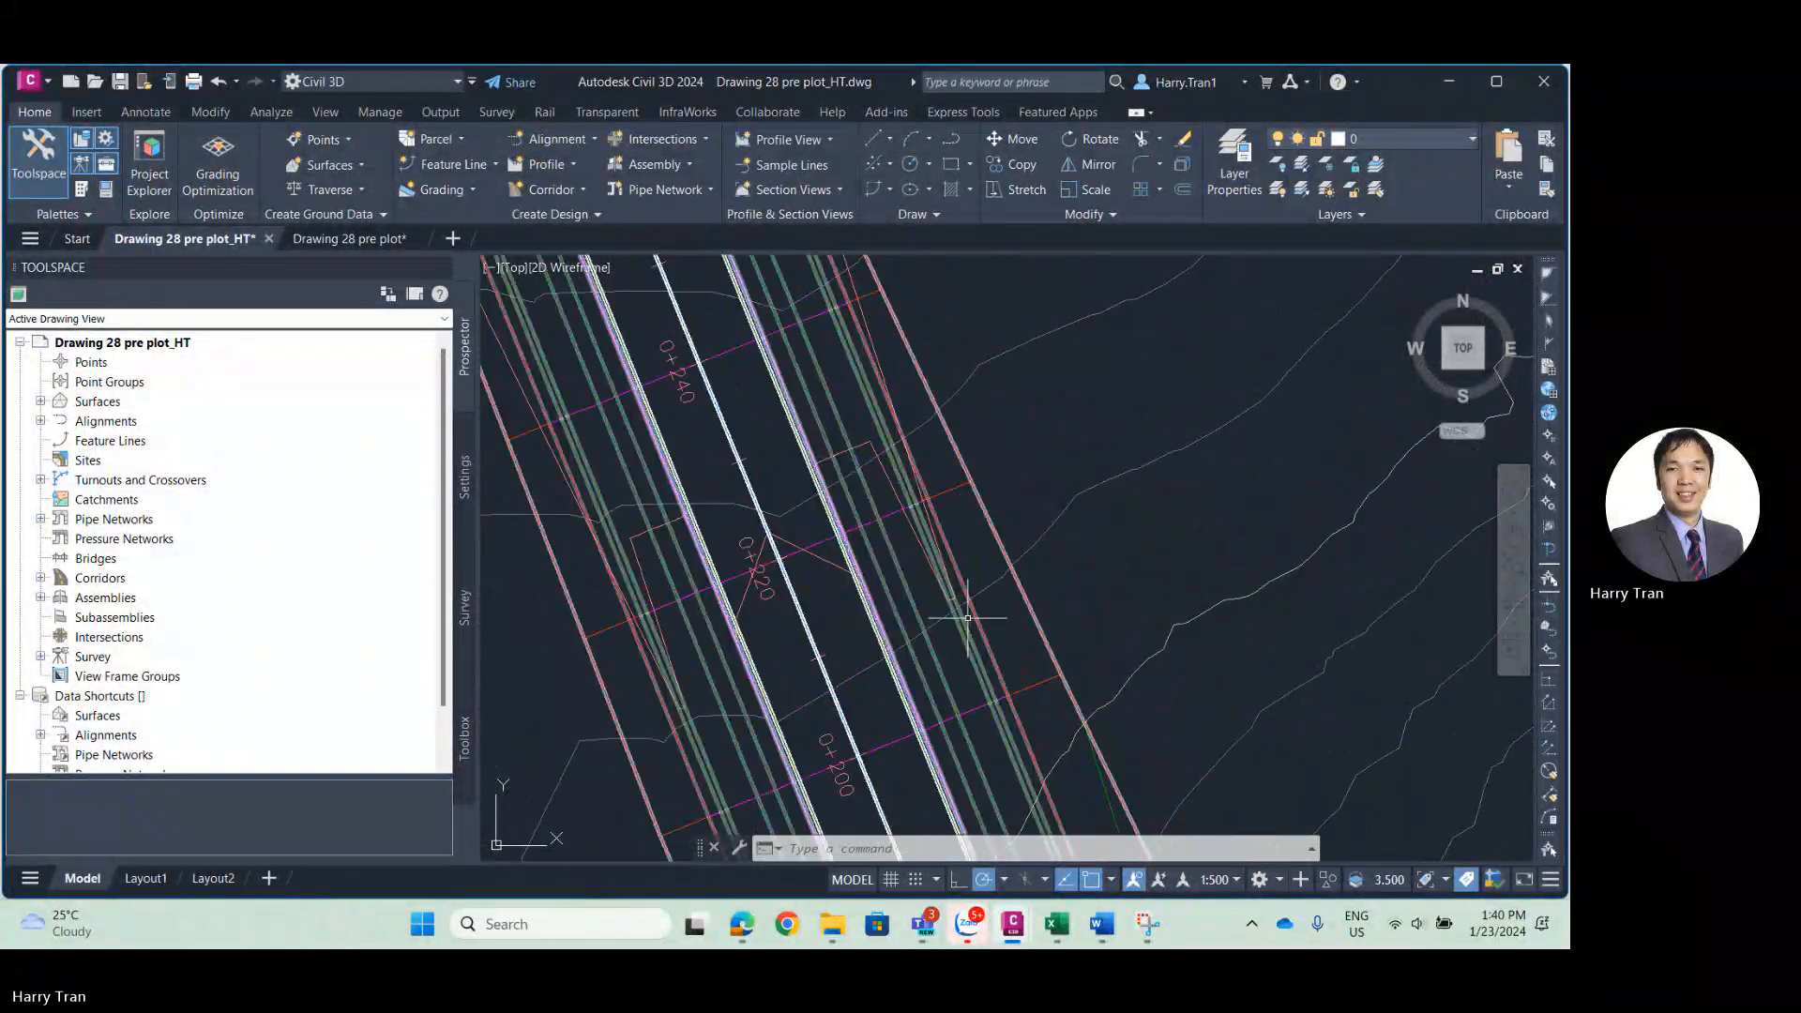
scroll(958, 524, "up", 5)
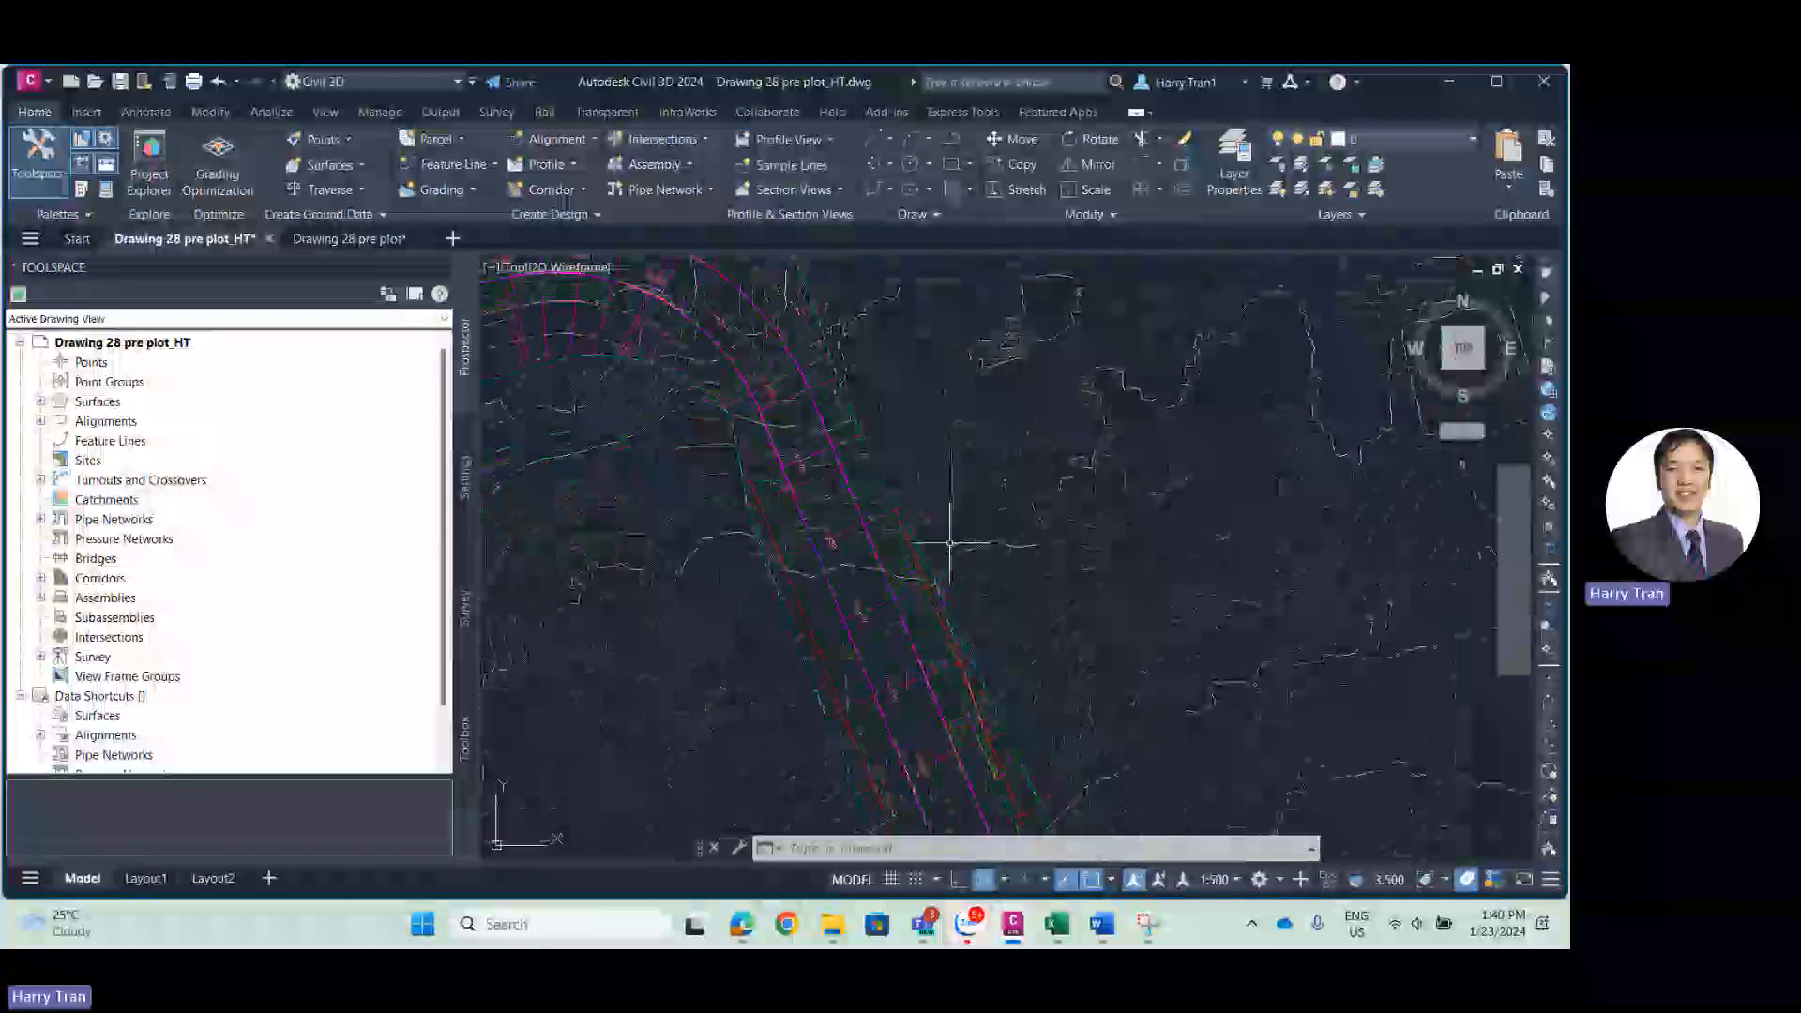
scroll(950, 552, "up", 3)
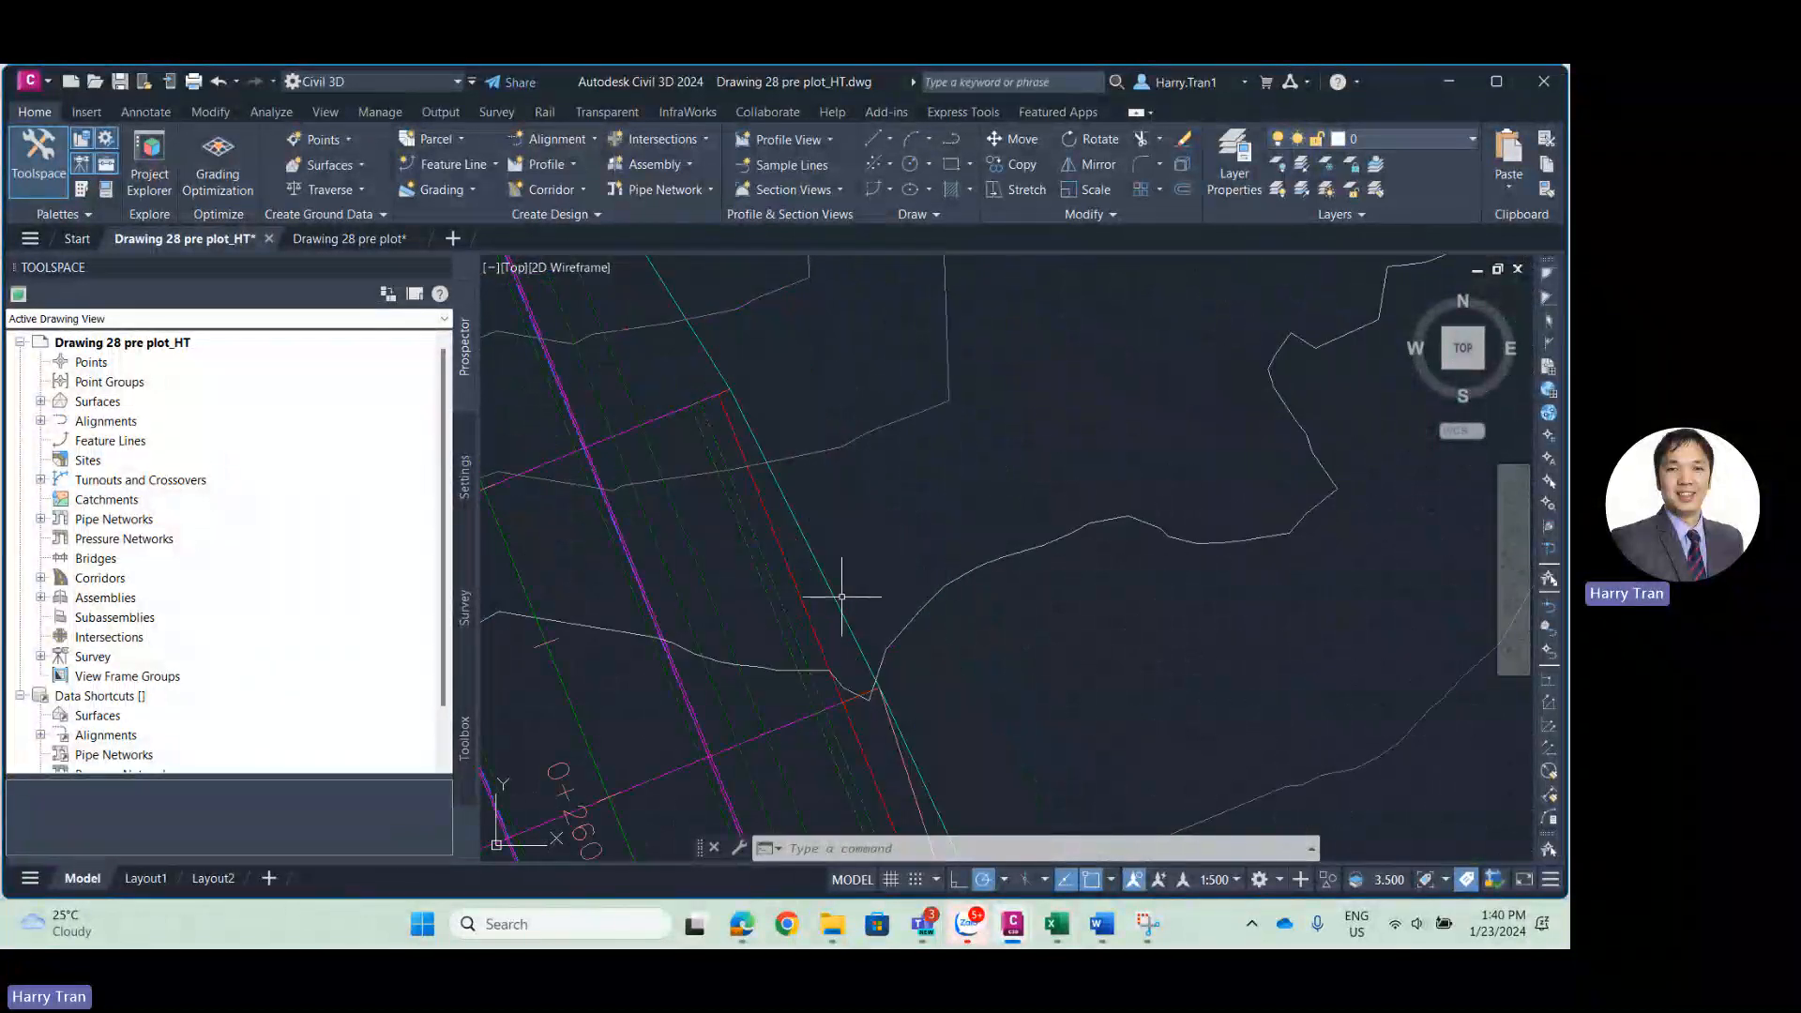
left_click(807, 532)
scroll(826, 554, "down", 5)
scroll(849, 567, "down", 3)
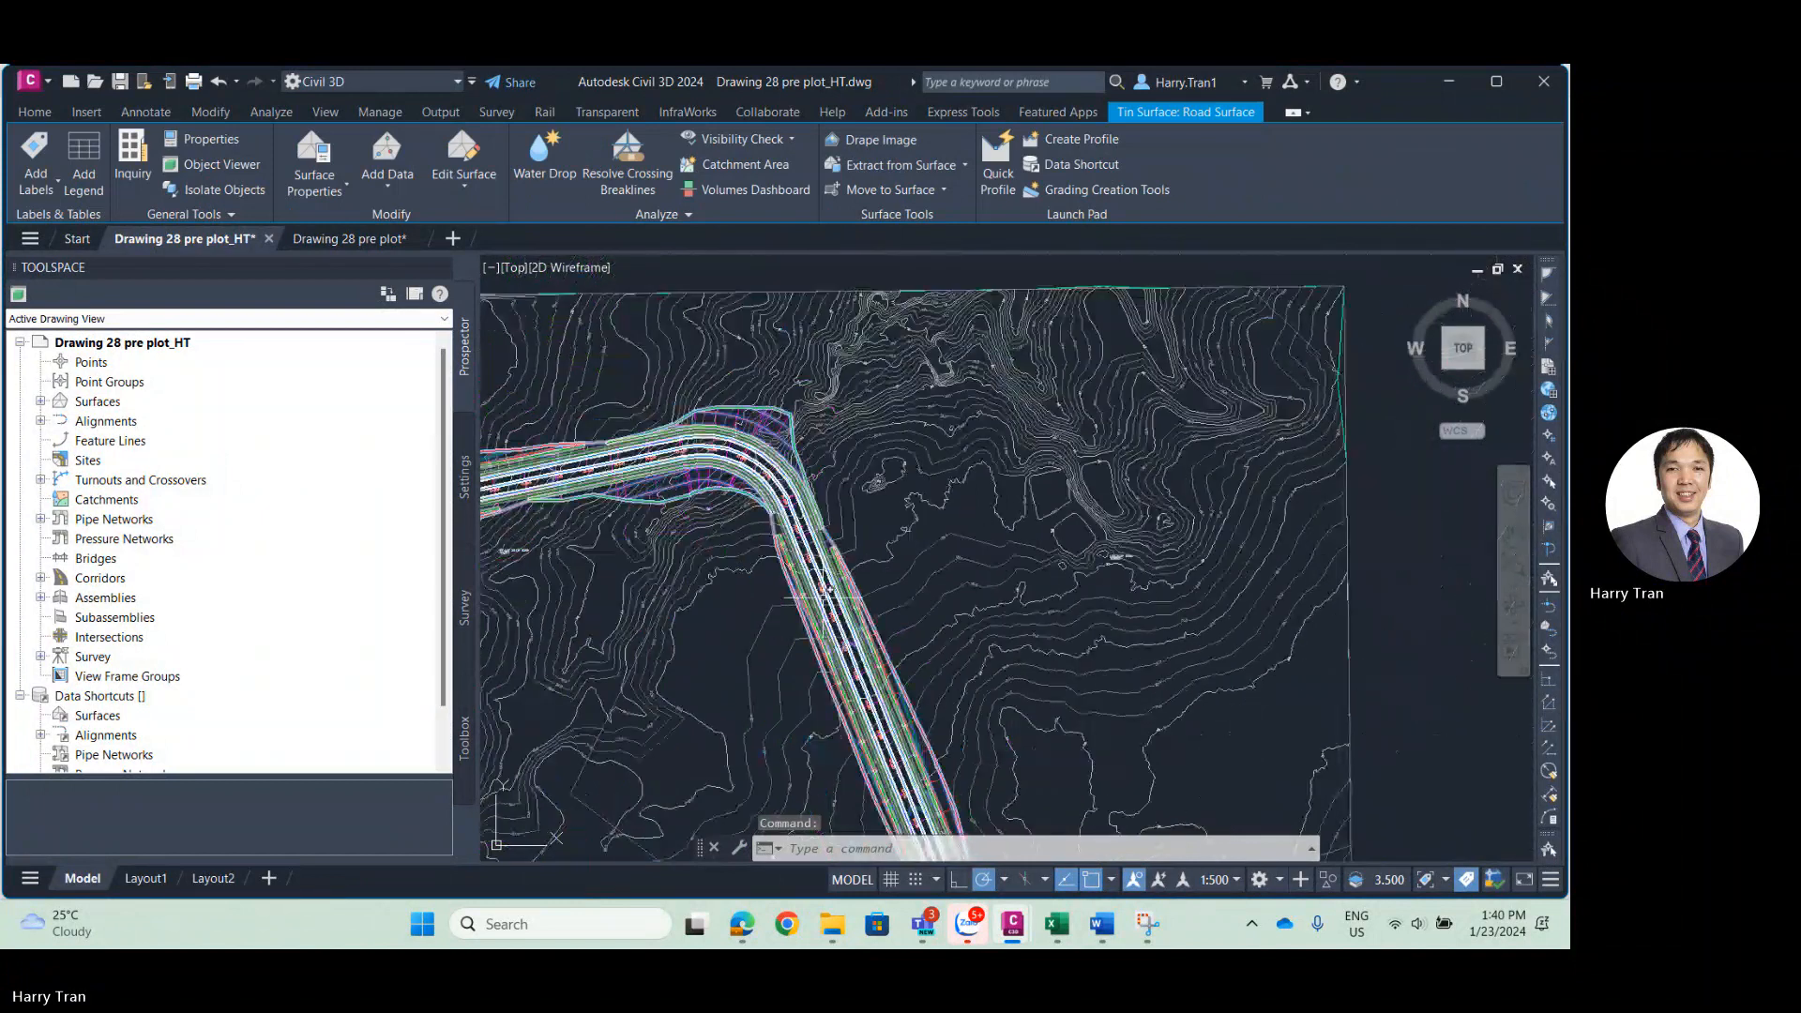
scroll(824, 608, "up", 6)
left_click(906, 567)
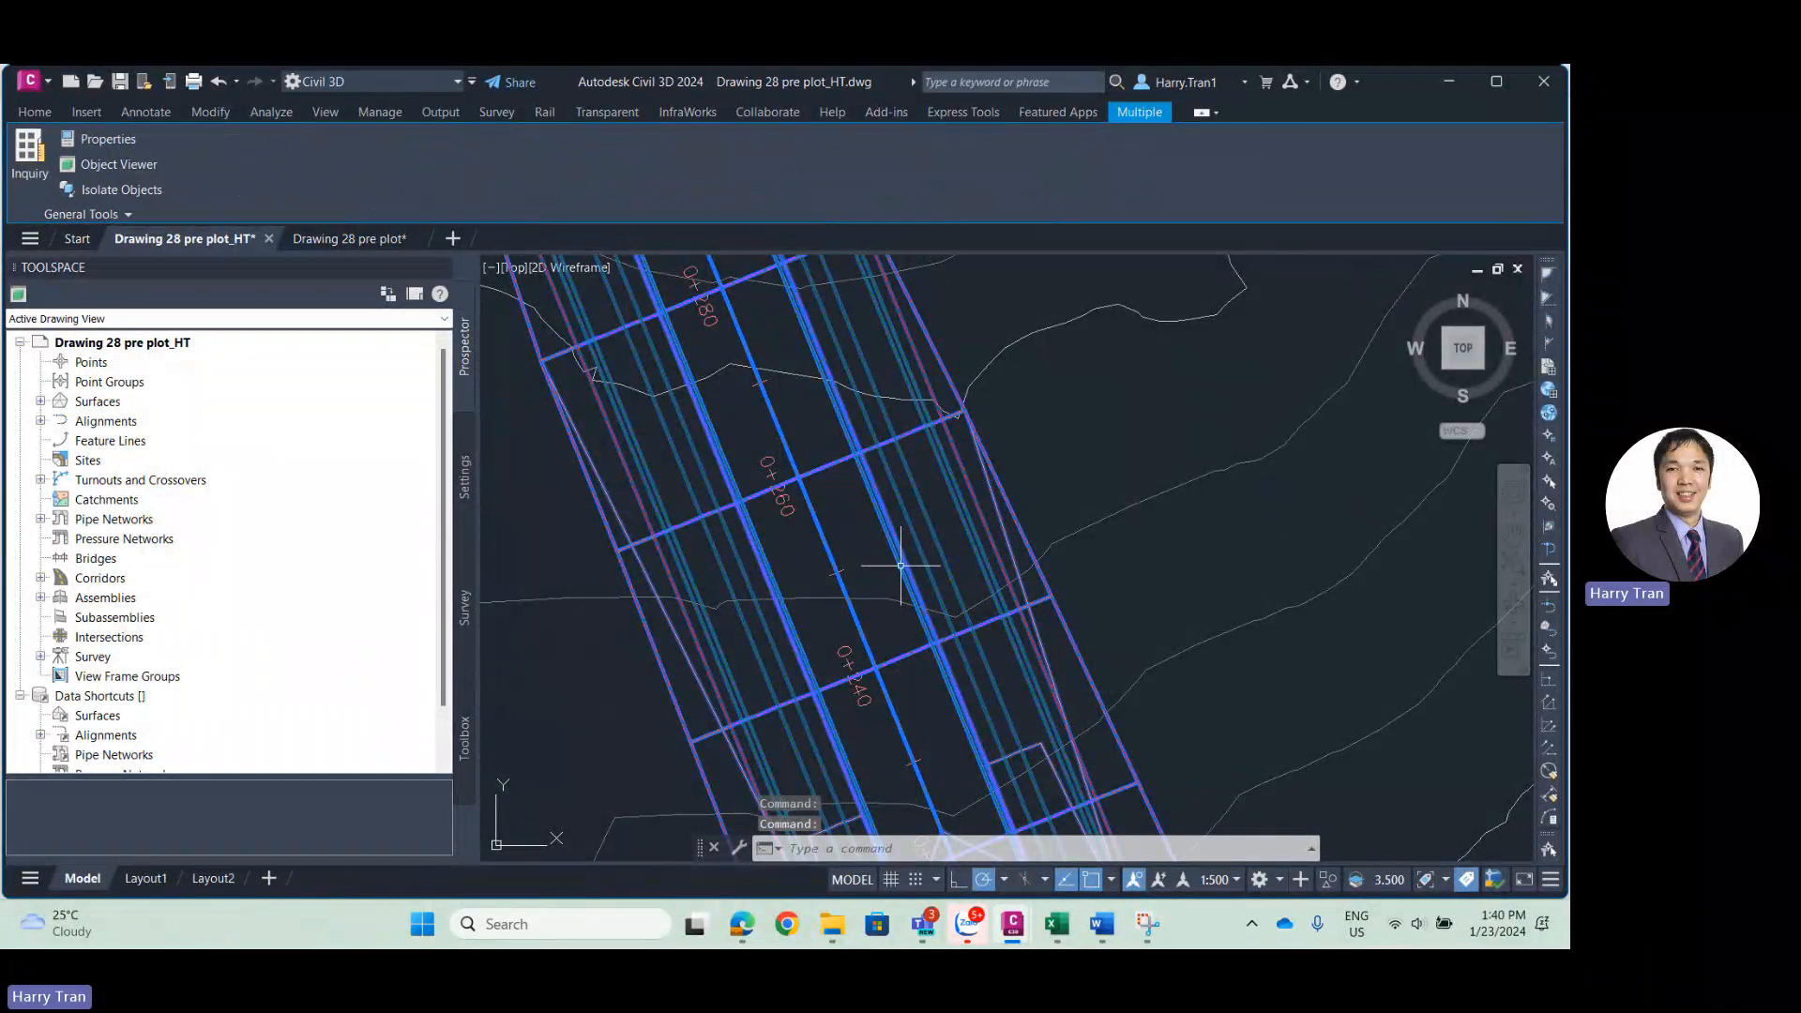
key("Delete")
scroll(900, 567, "down", 10)
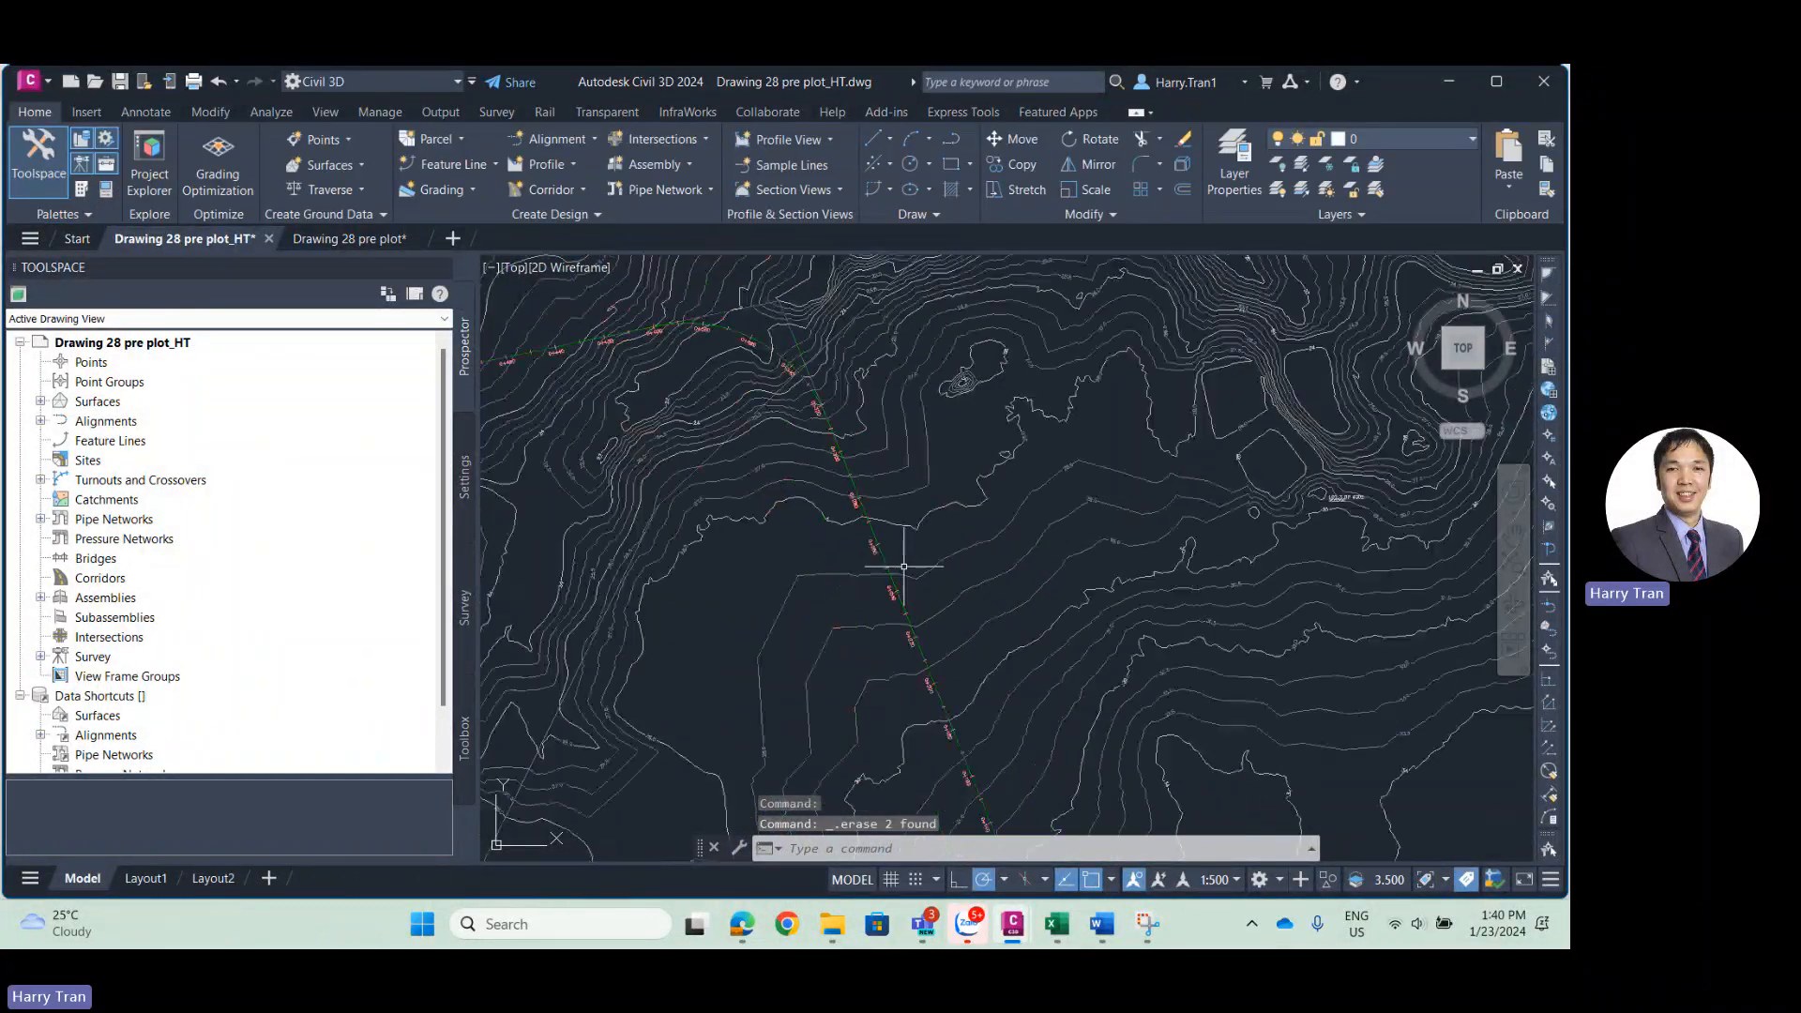
Examine the remaining road alignment in plan, the profile view and the assembly with its cut and fill slopes.
scroll(1010, 523, "up", 5)
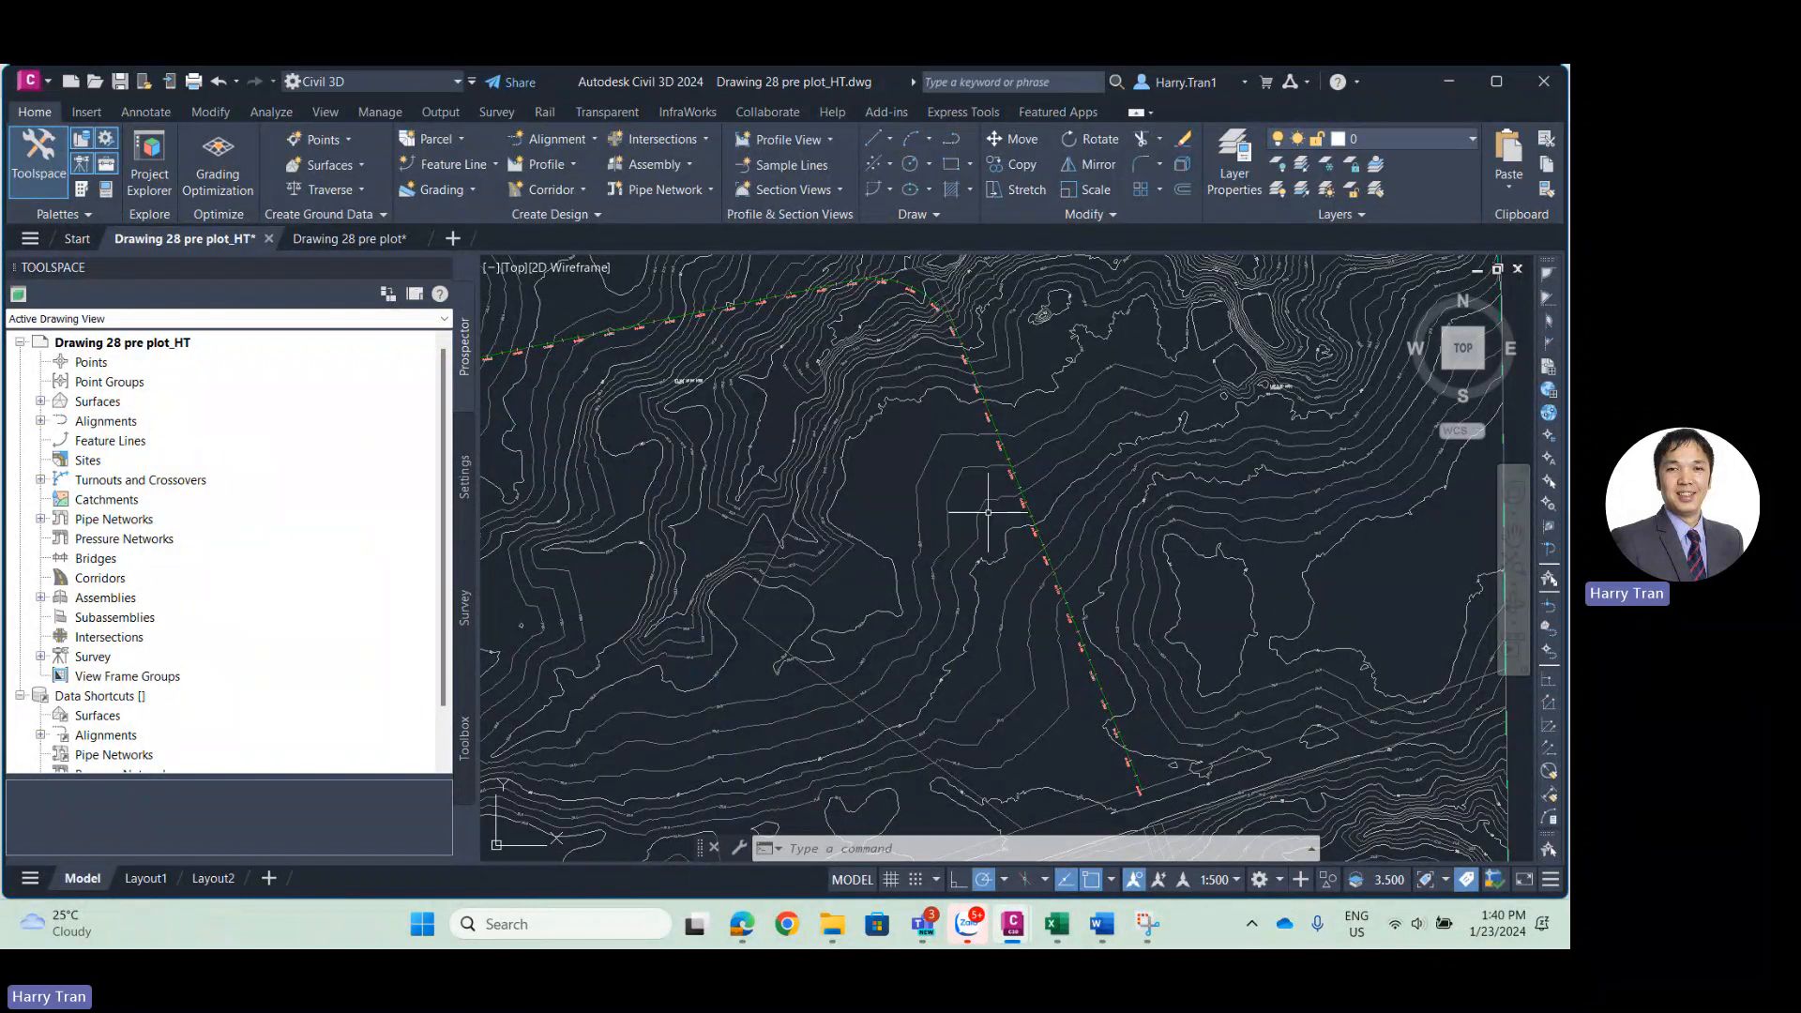
middle_click_drag(928, 507, 1000, 589)
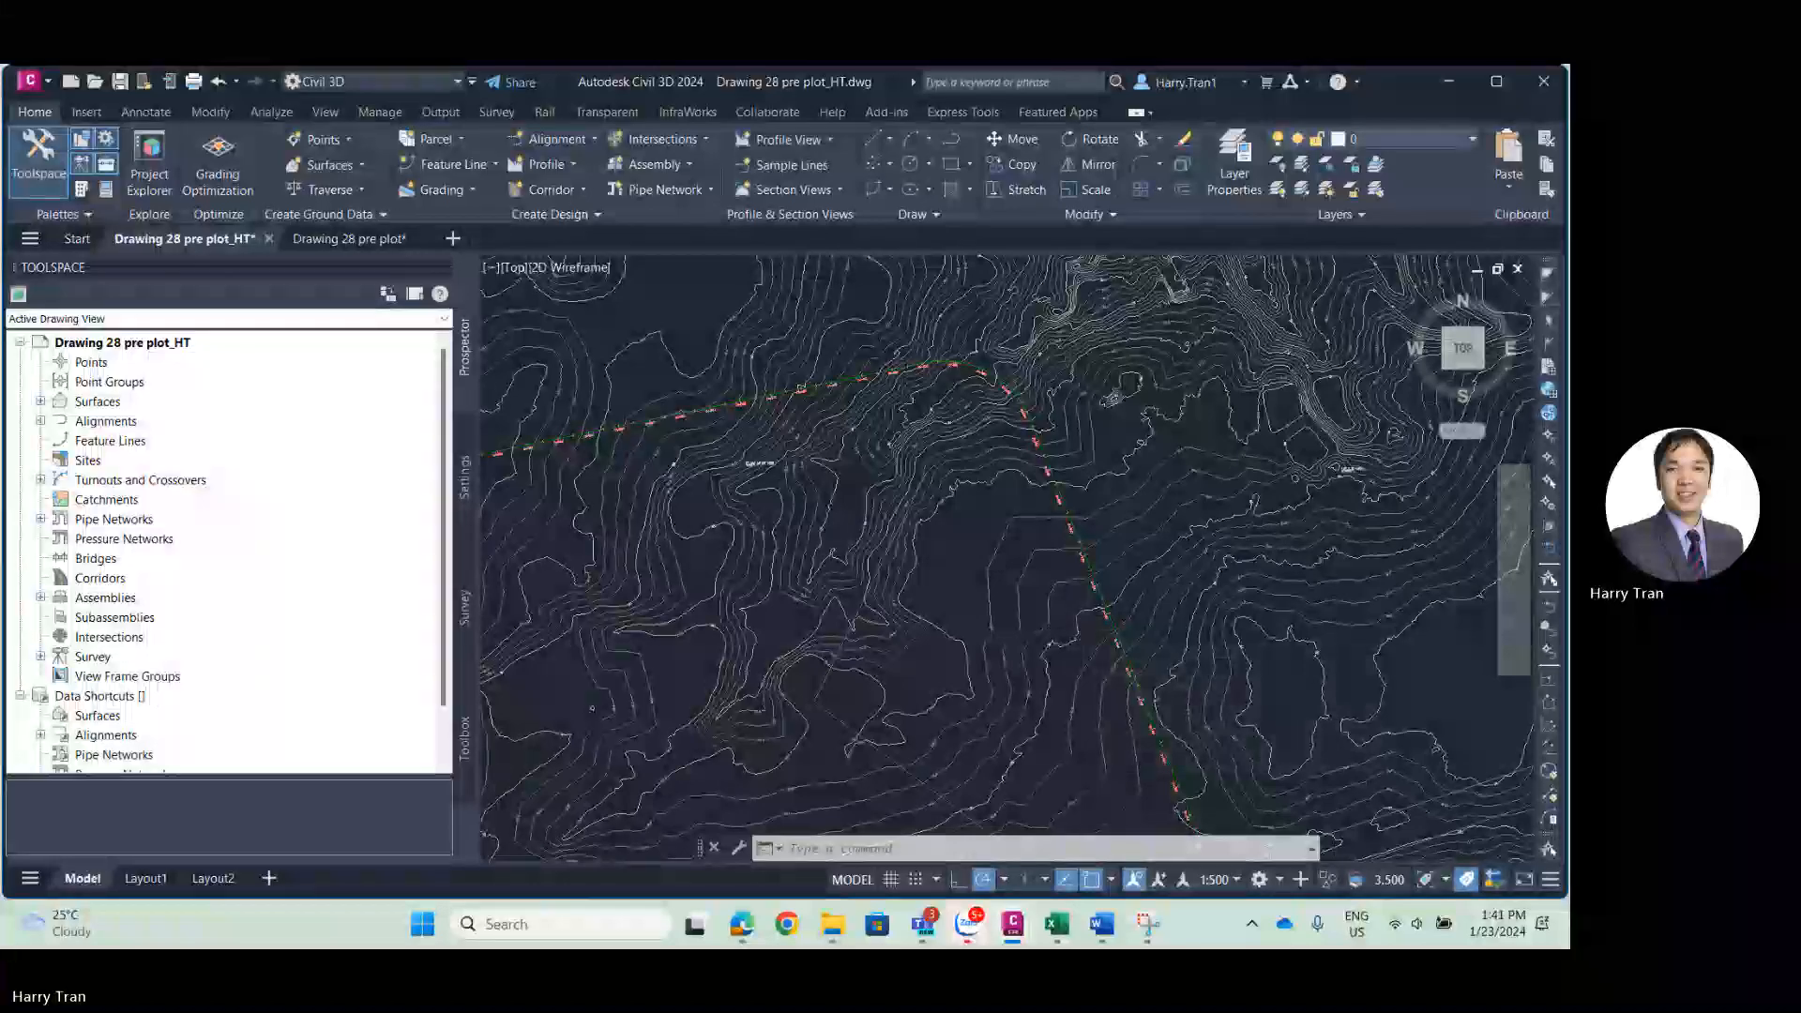
scroll(771, 571, "down", 5)
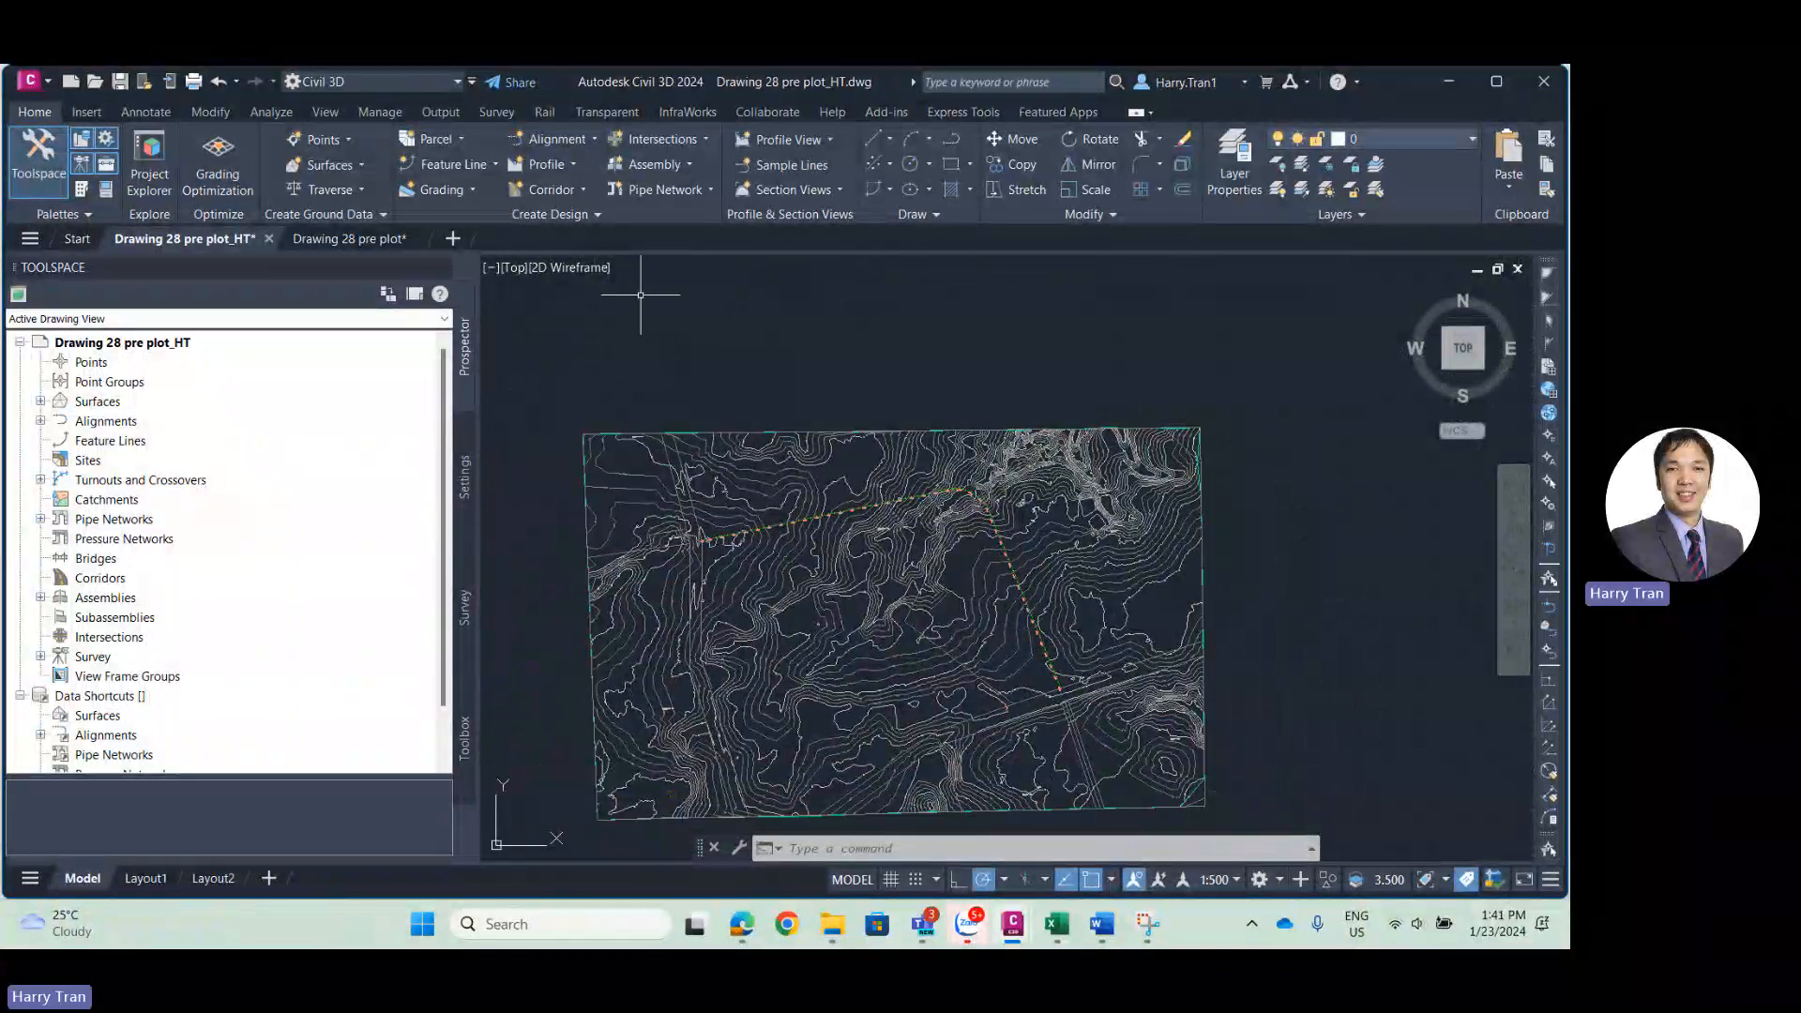
left_click(547, 193)
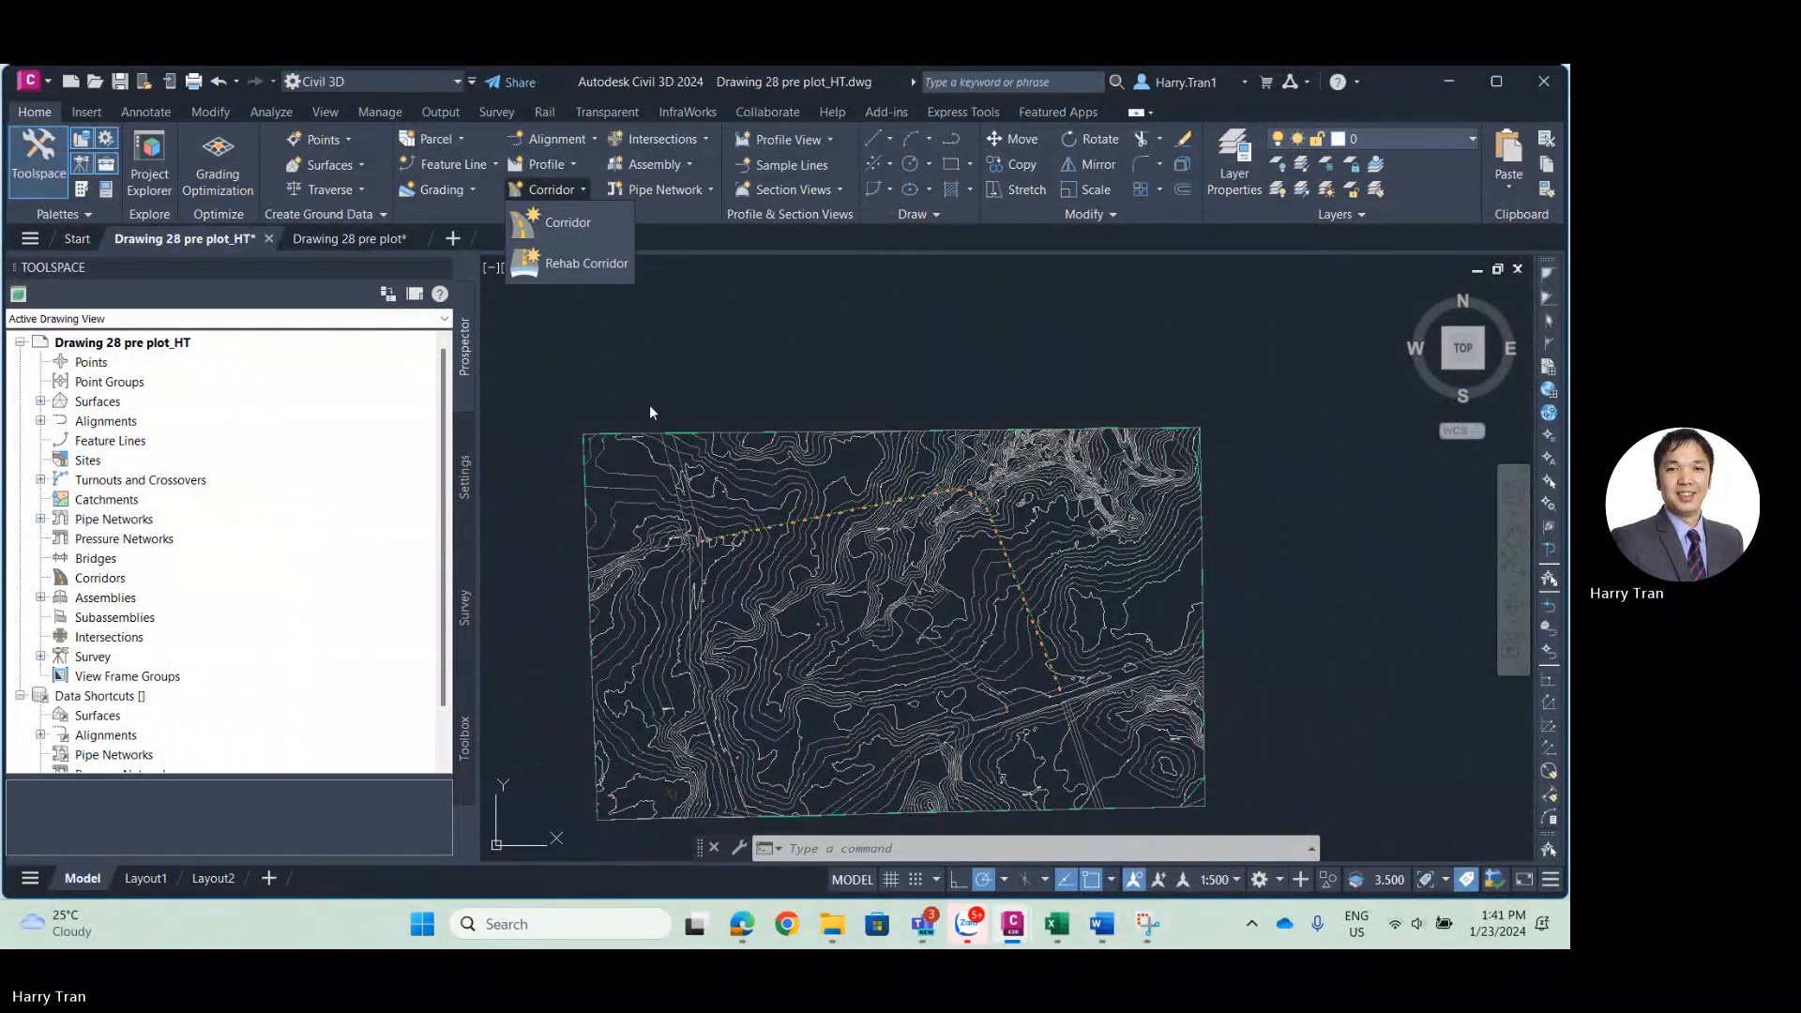
key("Escape")
key("Escape")
scroll(788, 477, "down", 5)
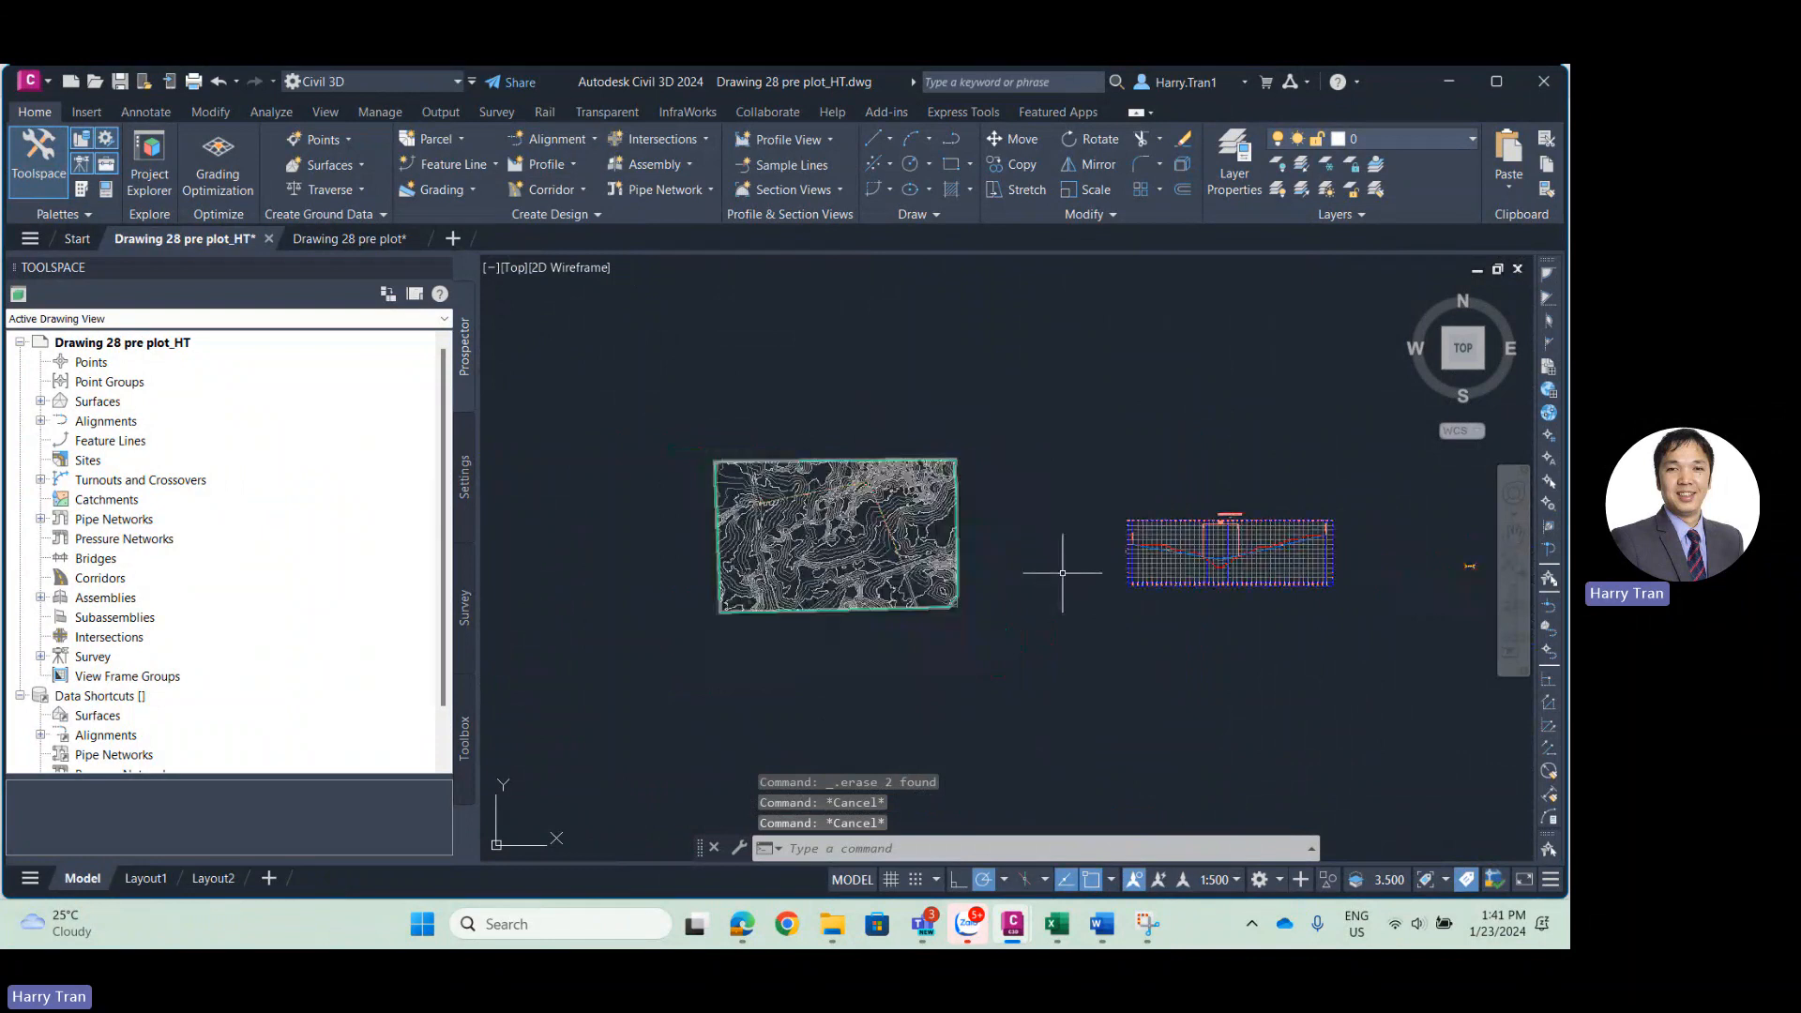
middle_click_drag(1489, 557, 1061, 548)
scroll(1061, 552, "up", 5)
scroll(1044, 560, "up", 6)
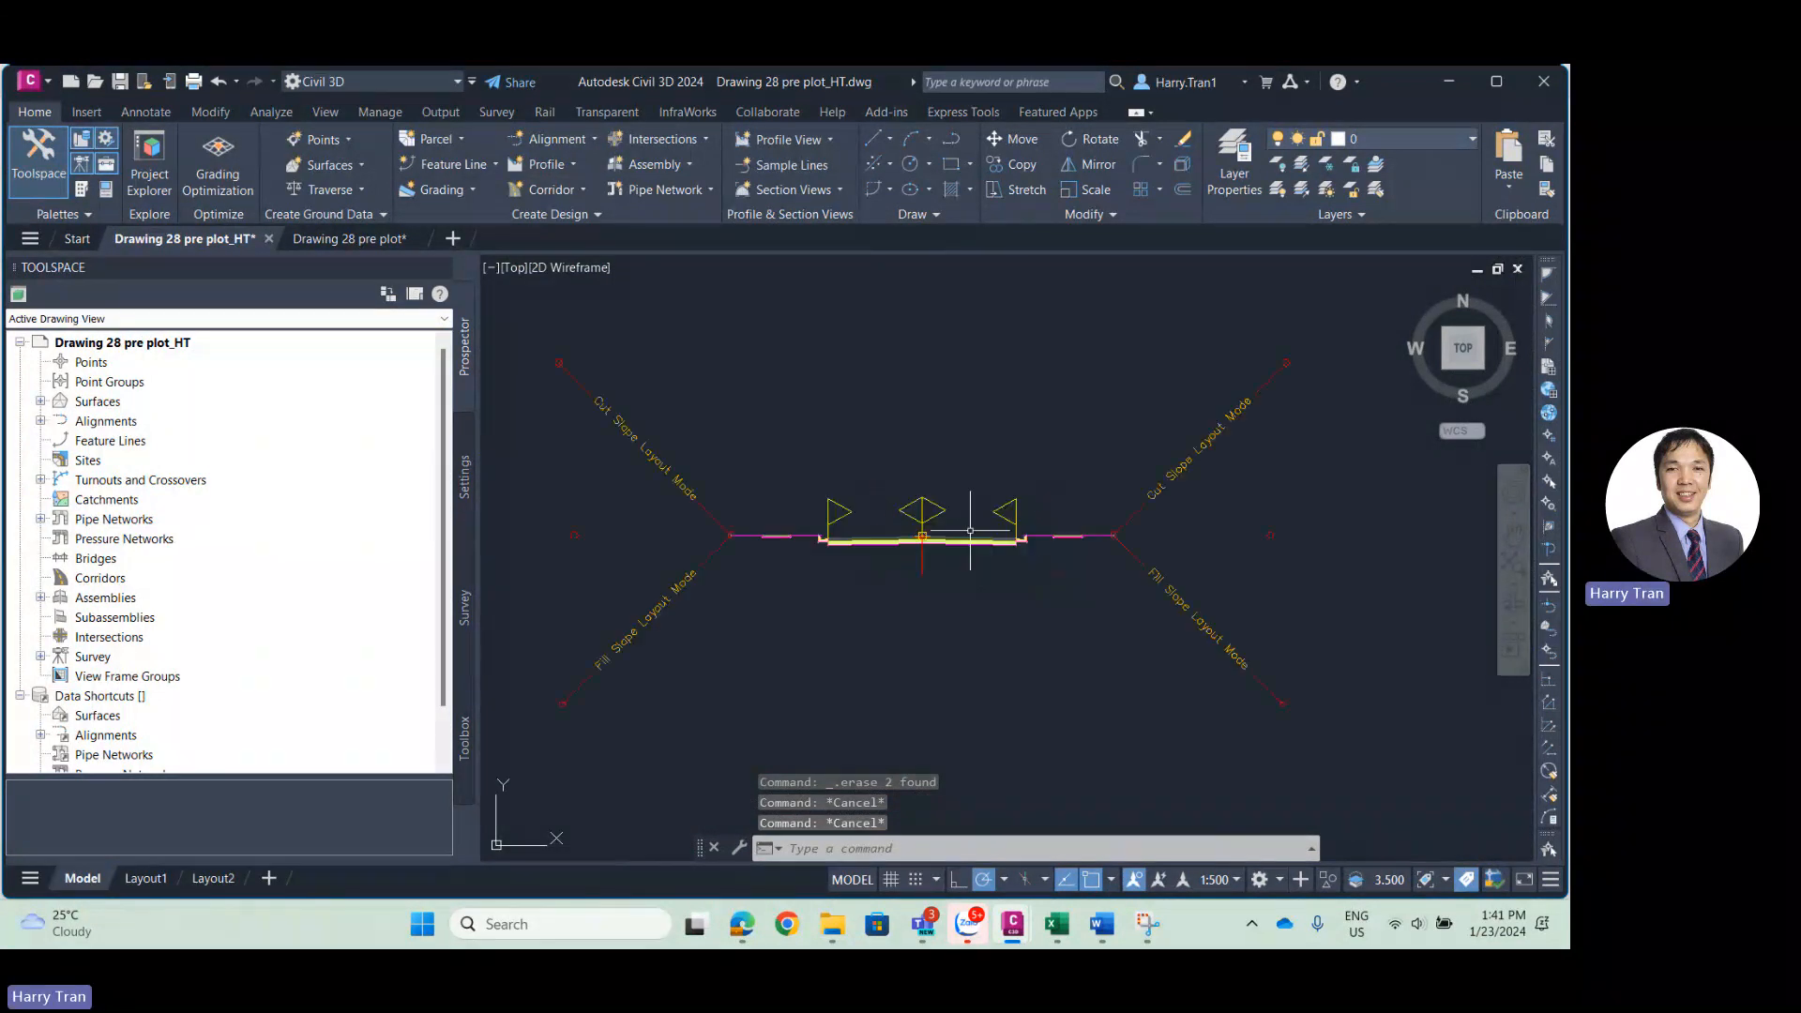
scroll(1041, 540, "down", 8)
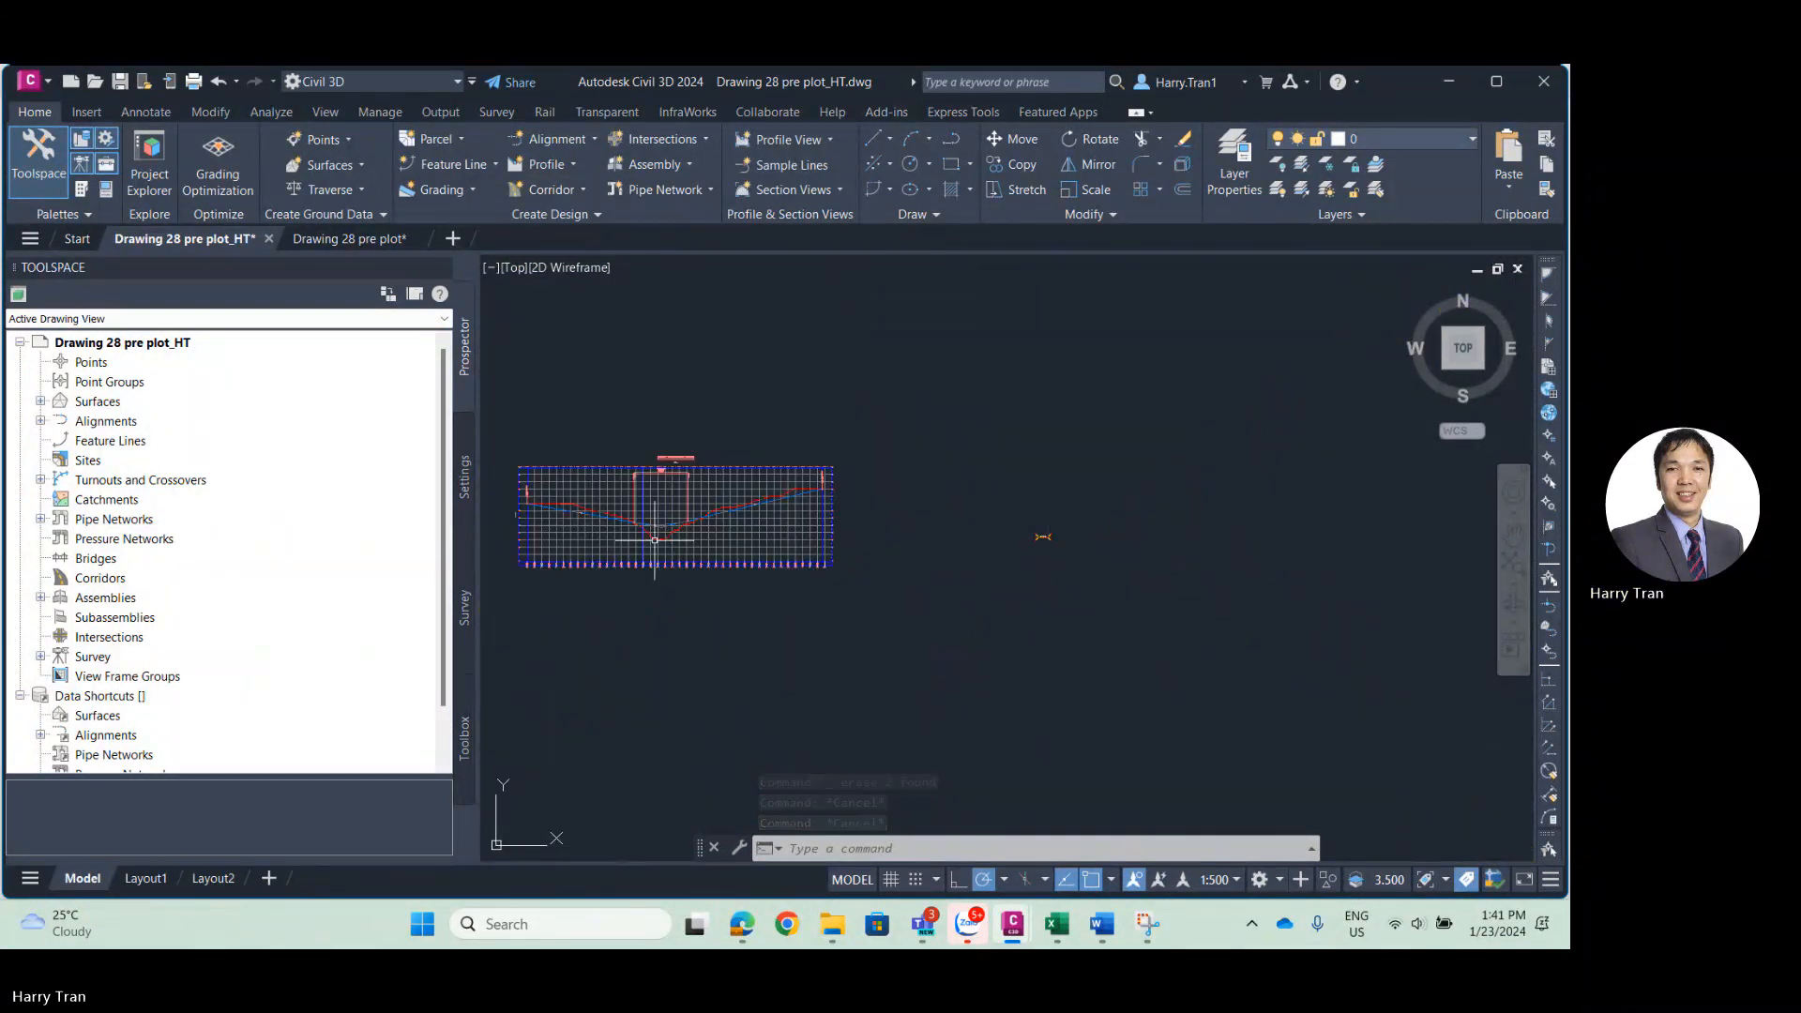
middle_click_drag(658, 541, 1181, 560)
scroll(630, 463, "up", 10)
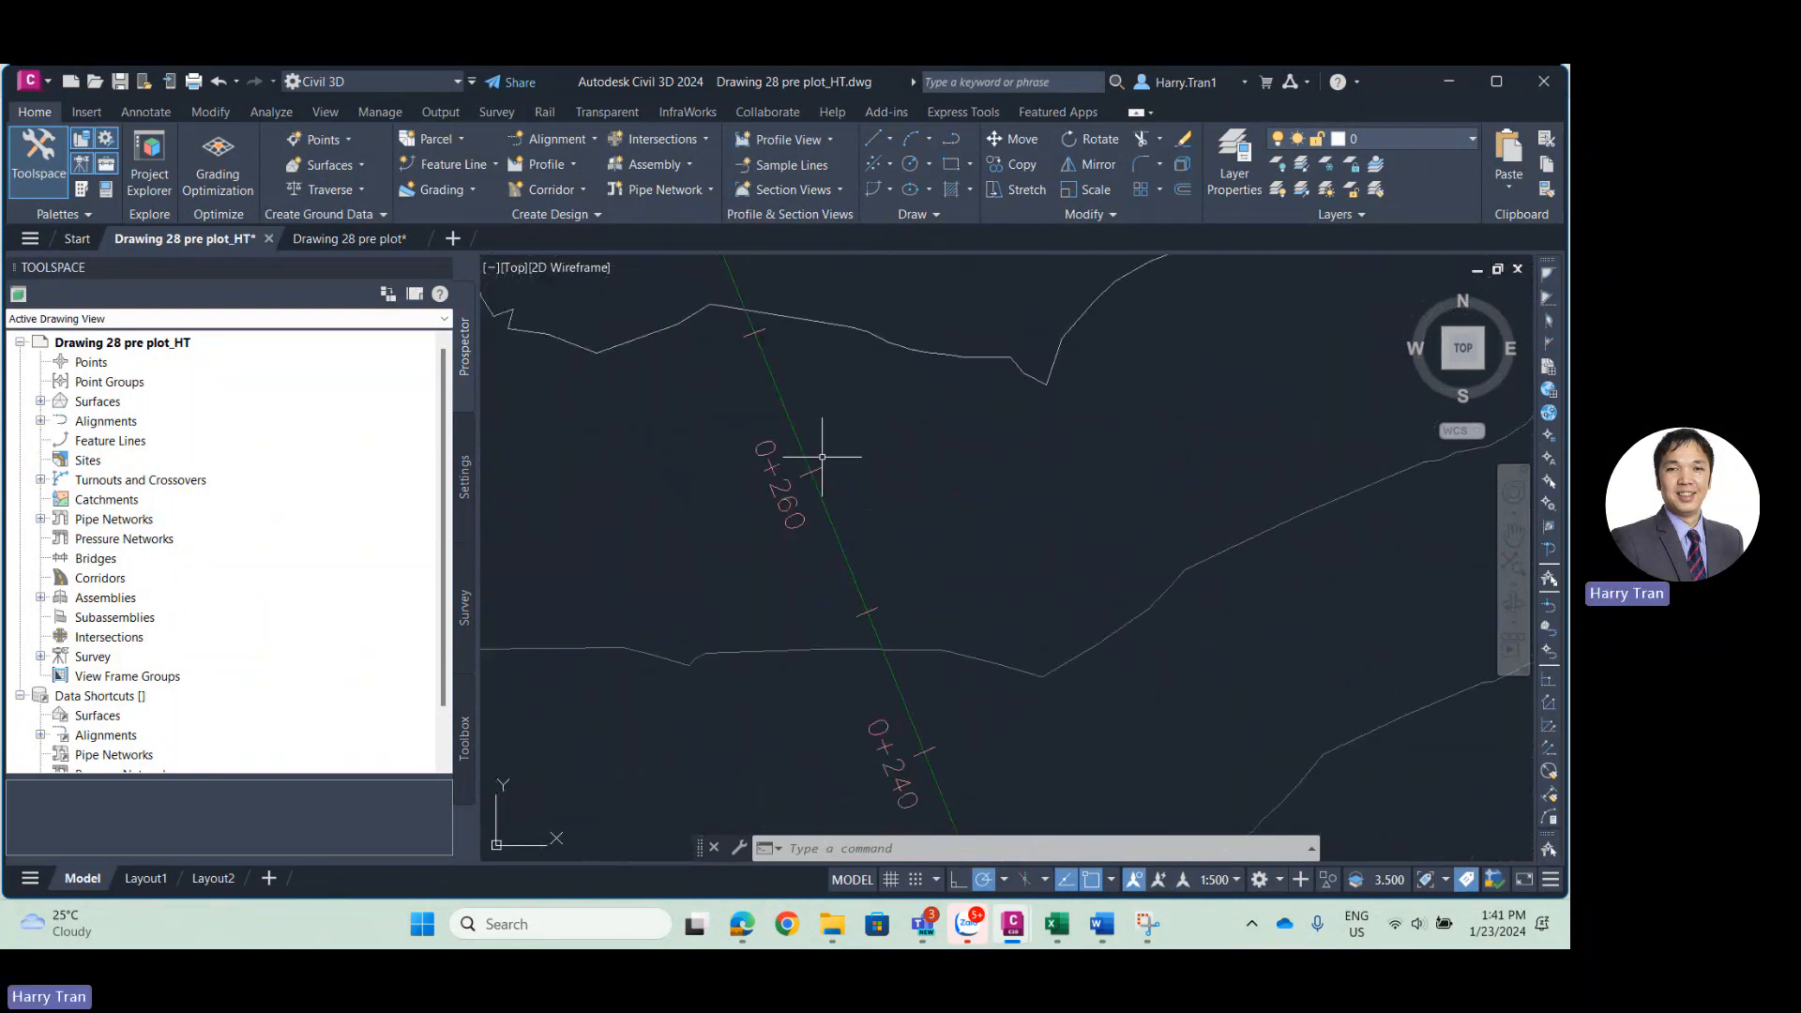
middle_click_drag(820, 466, 847, 525)
Start a new corridor named Road Surface along the proposed urban road alignment, using Profile 3 - second time and Basic Assembly (Second time).
left_click(548, 189)
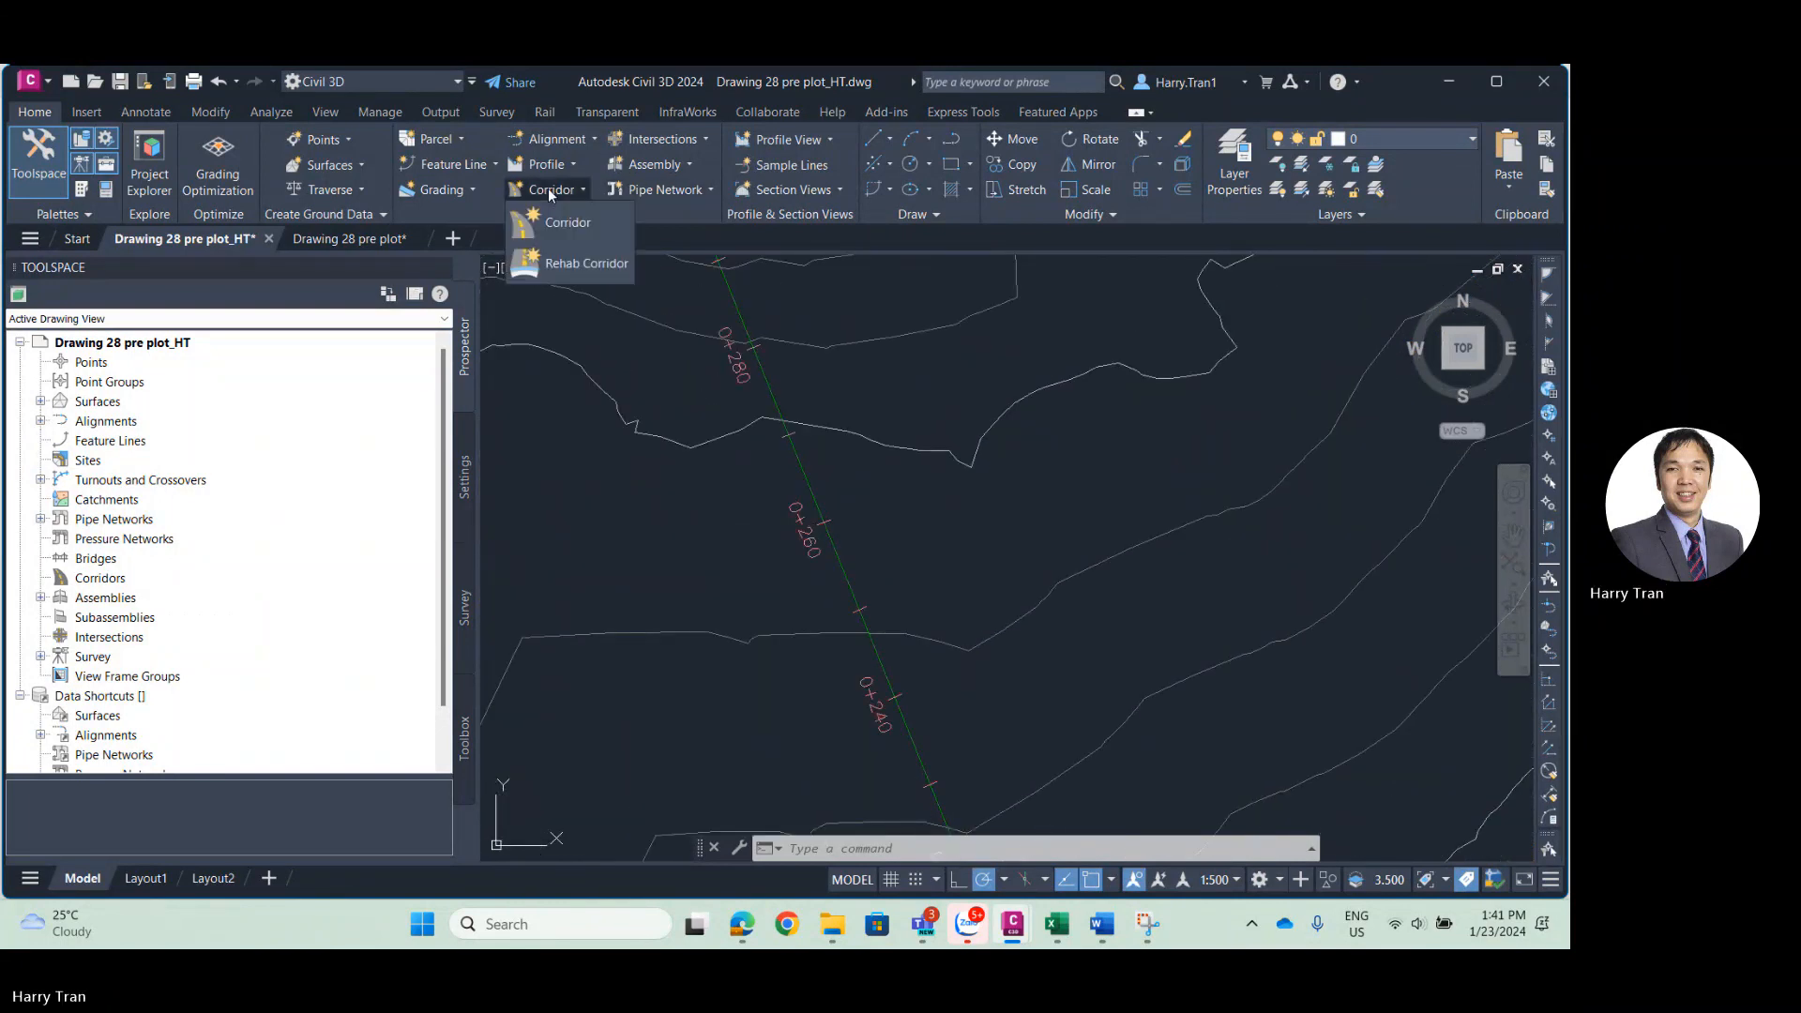
left_click(565, 220)
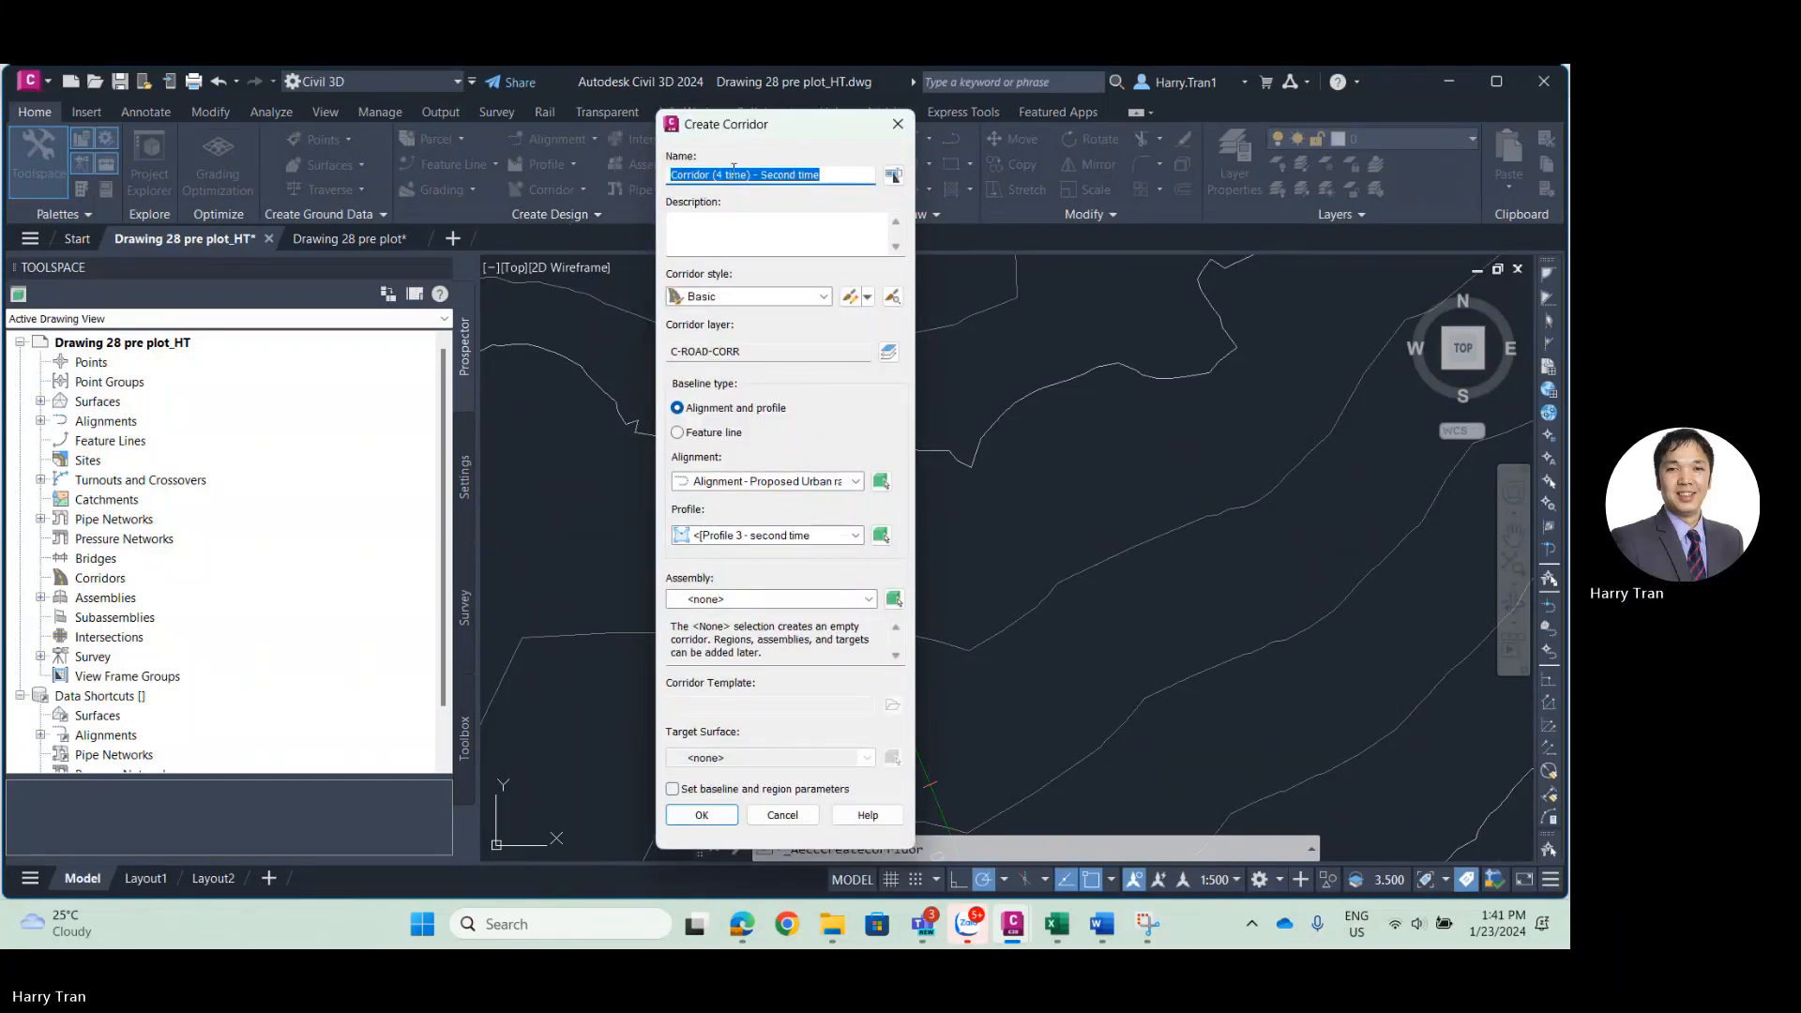
type("Road Surface")
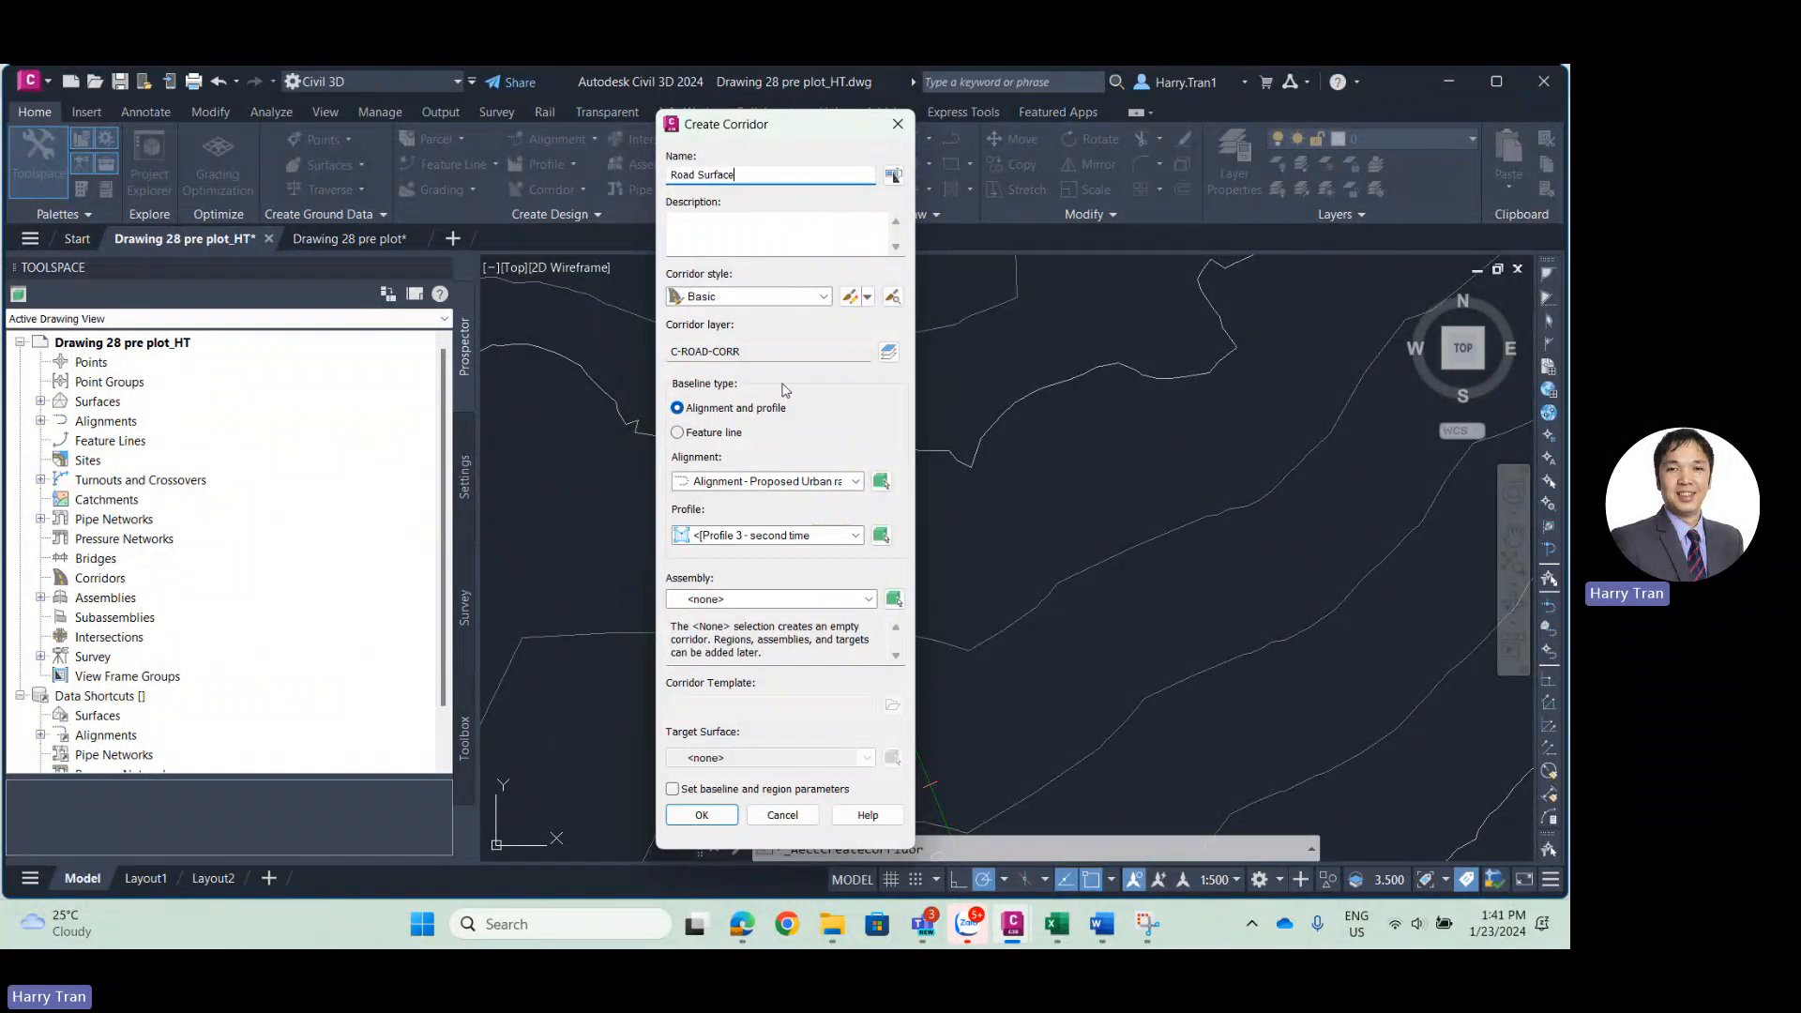
left_click(760, 488)
left_click(777, 506)
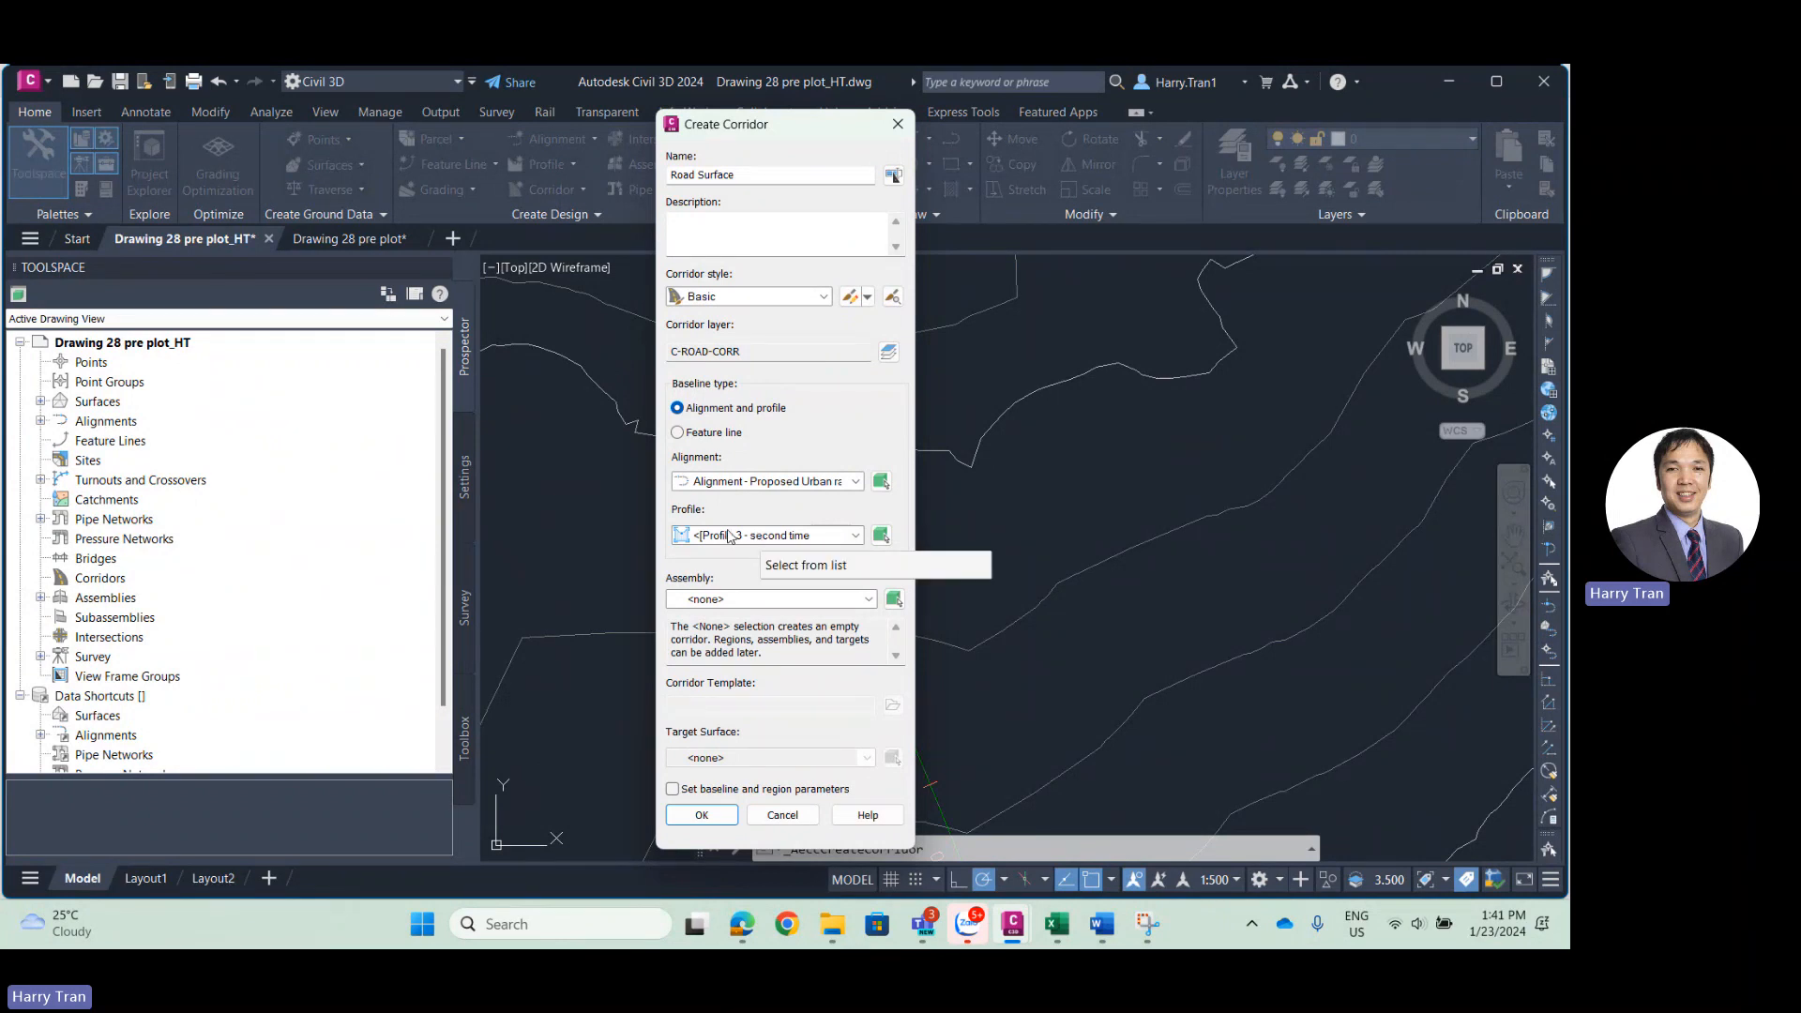
left_click(723, 604)
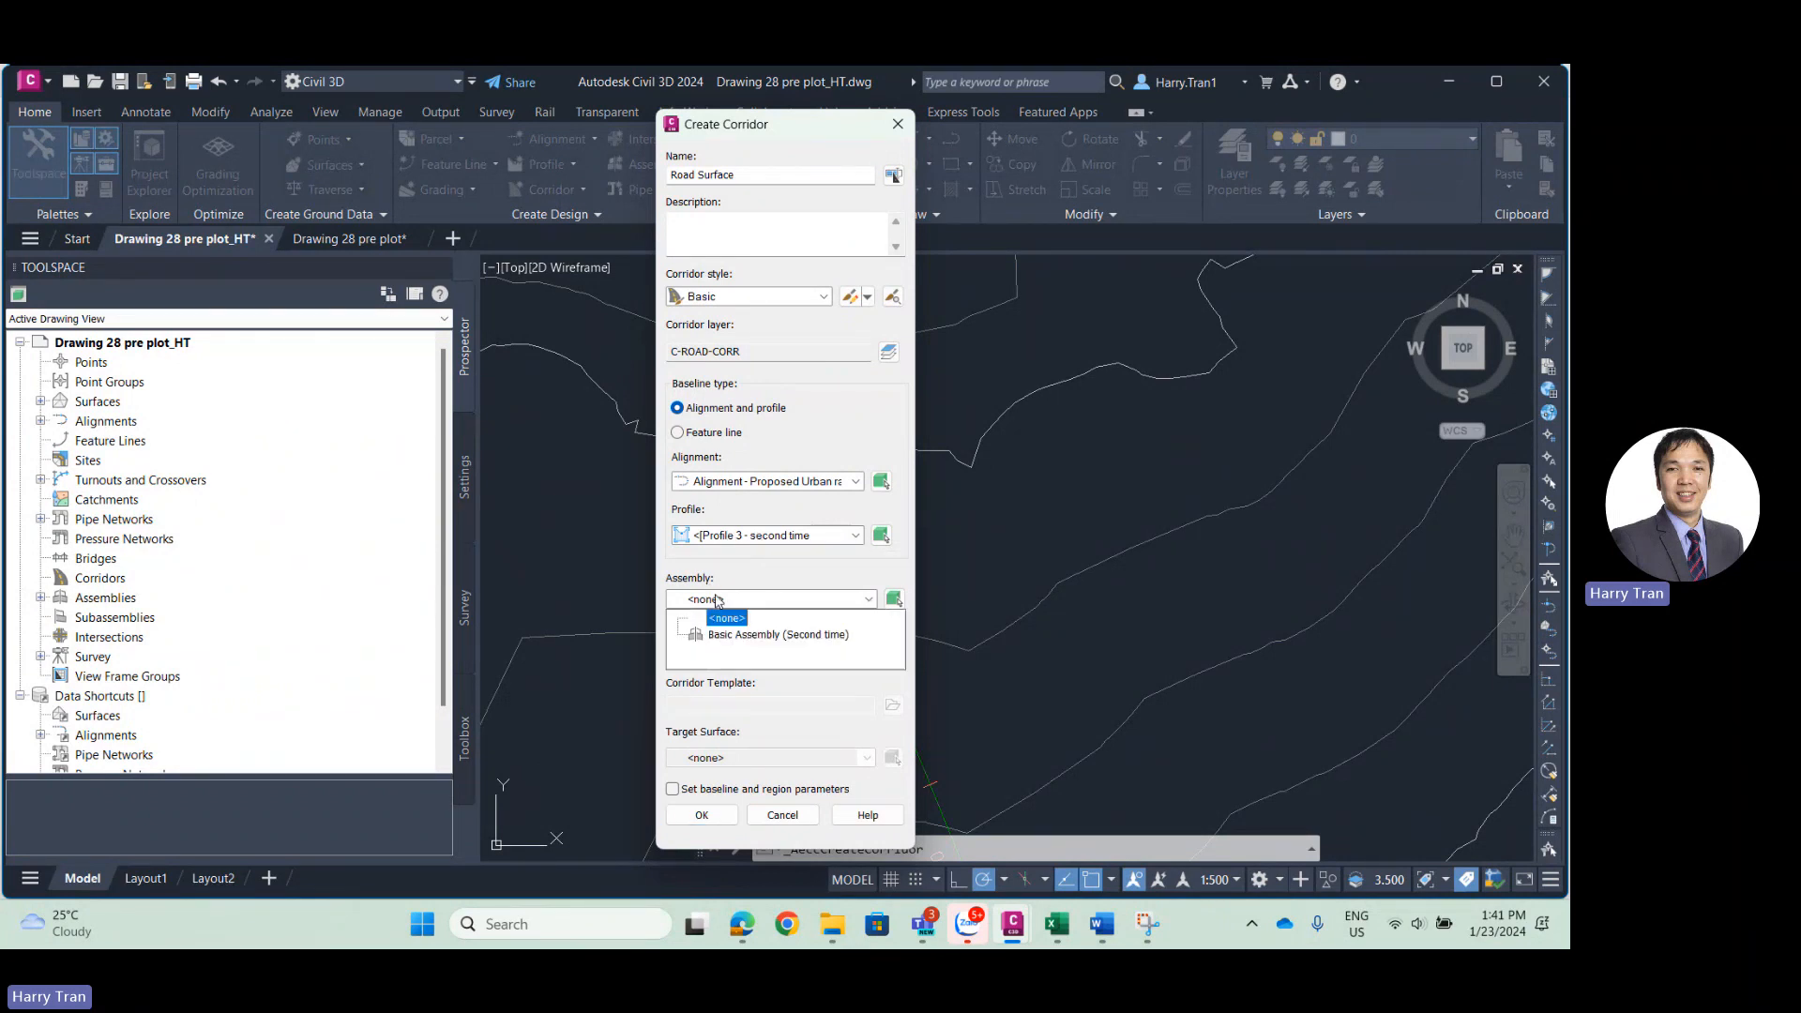
left_click(758, 634)
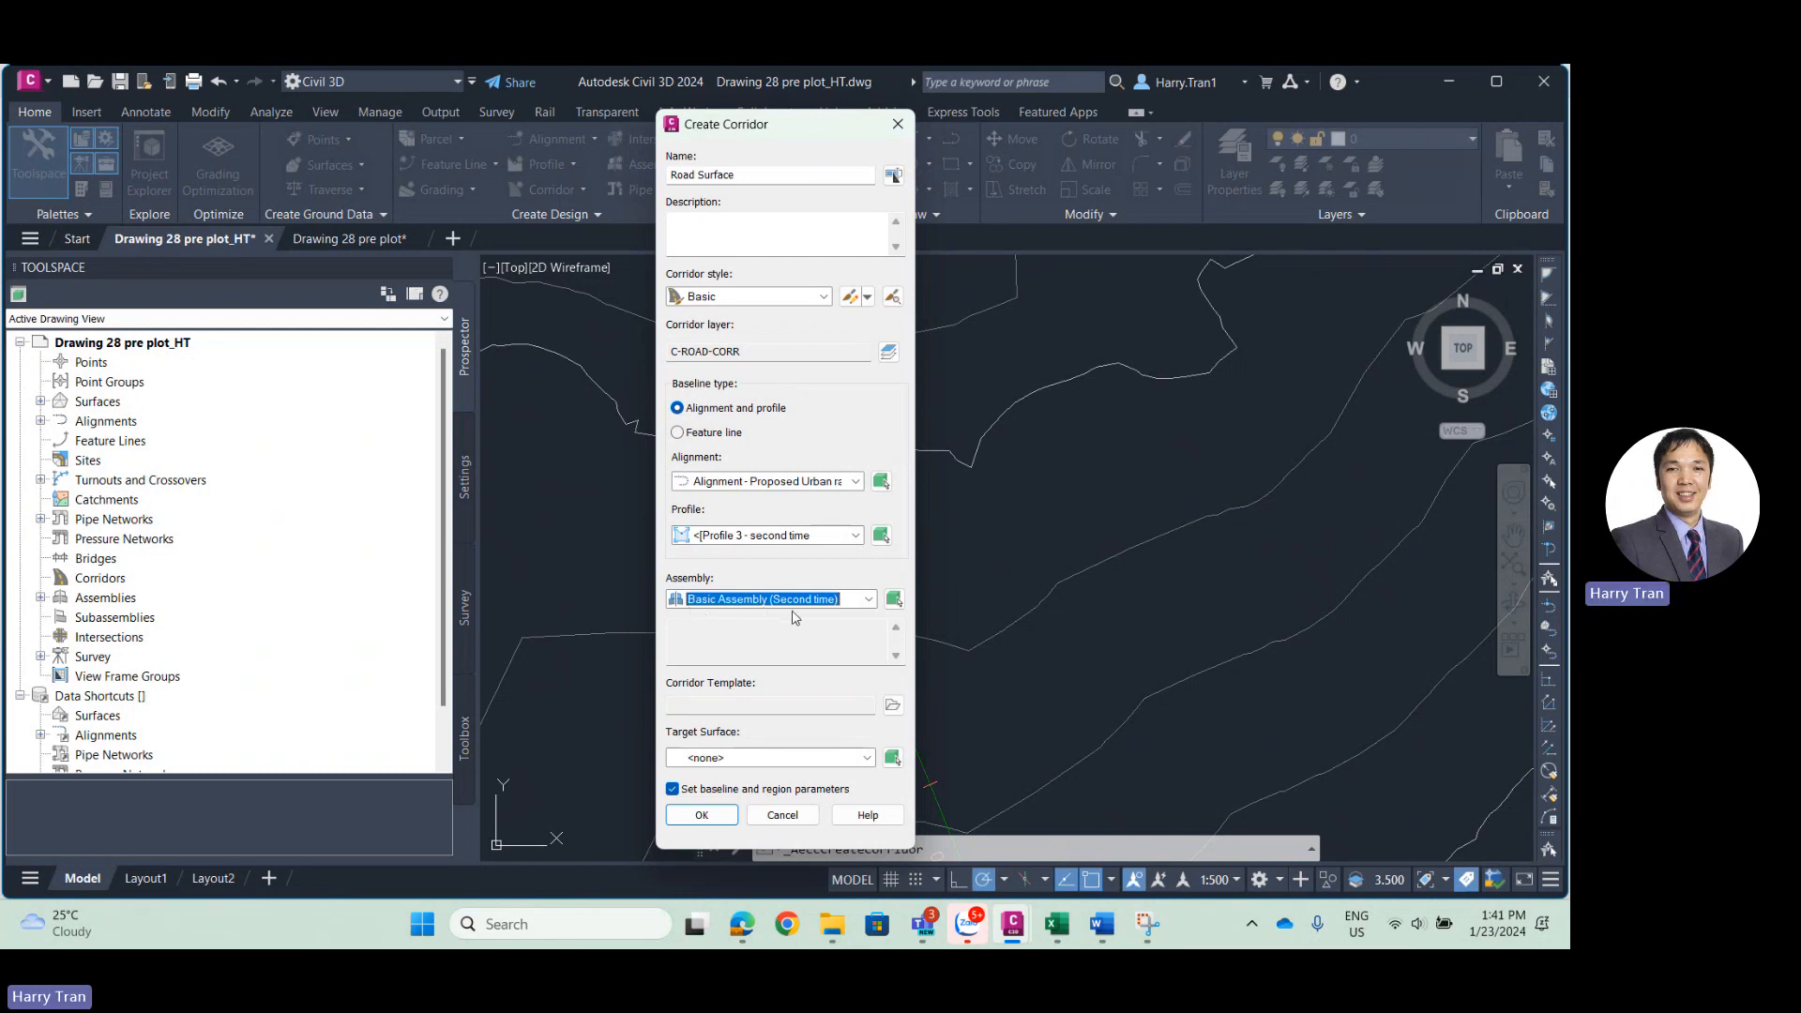
Set the corridor's target surface to Existing Surface (ES) and accept the corridor settings.
left_click(711, 768)
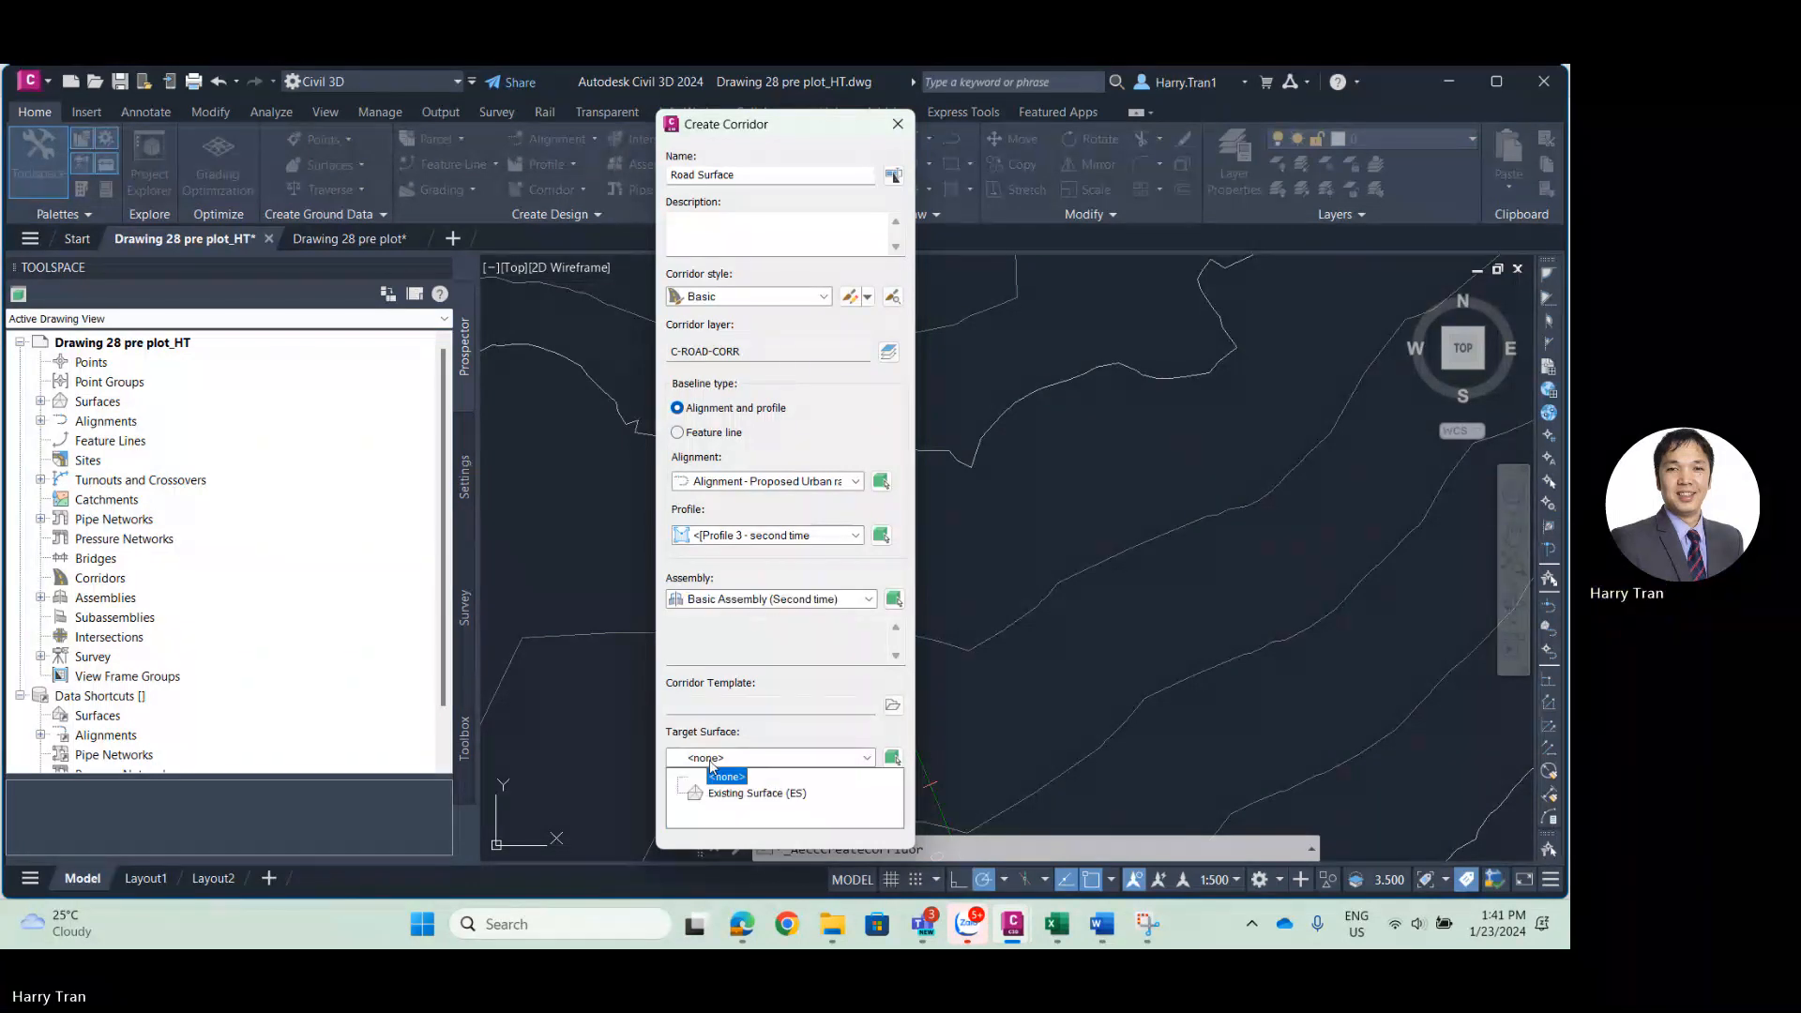
left_click(712, 767)
left_click(711, 768)
left_click(711, 767)
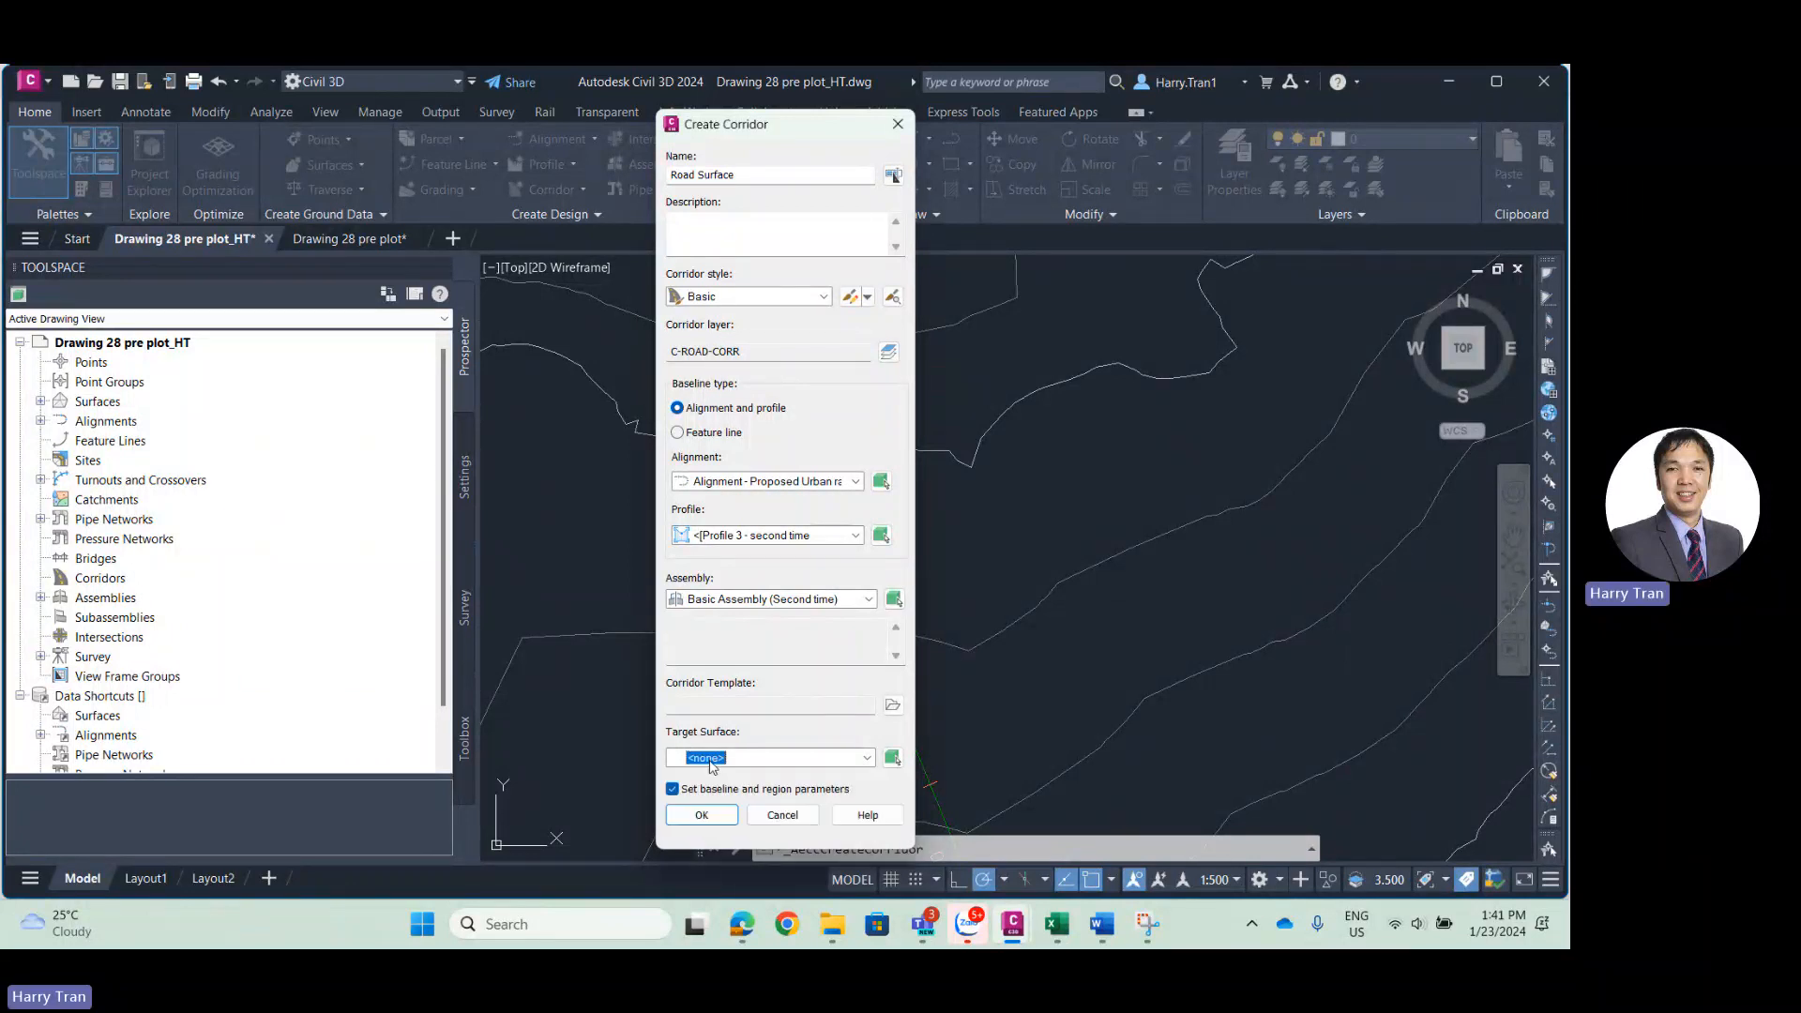
left_click(712, 768)
left_click(713, 767)
left_click(711, 760)
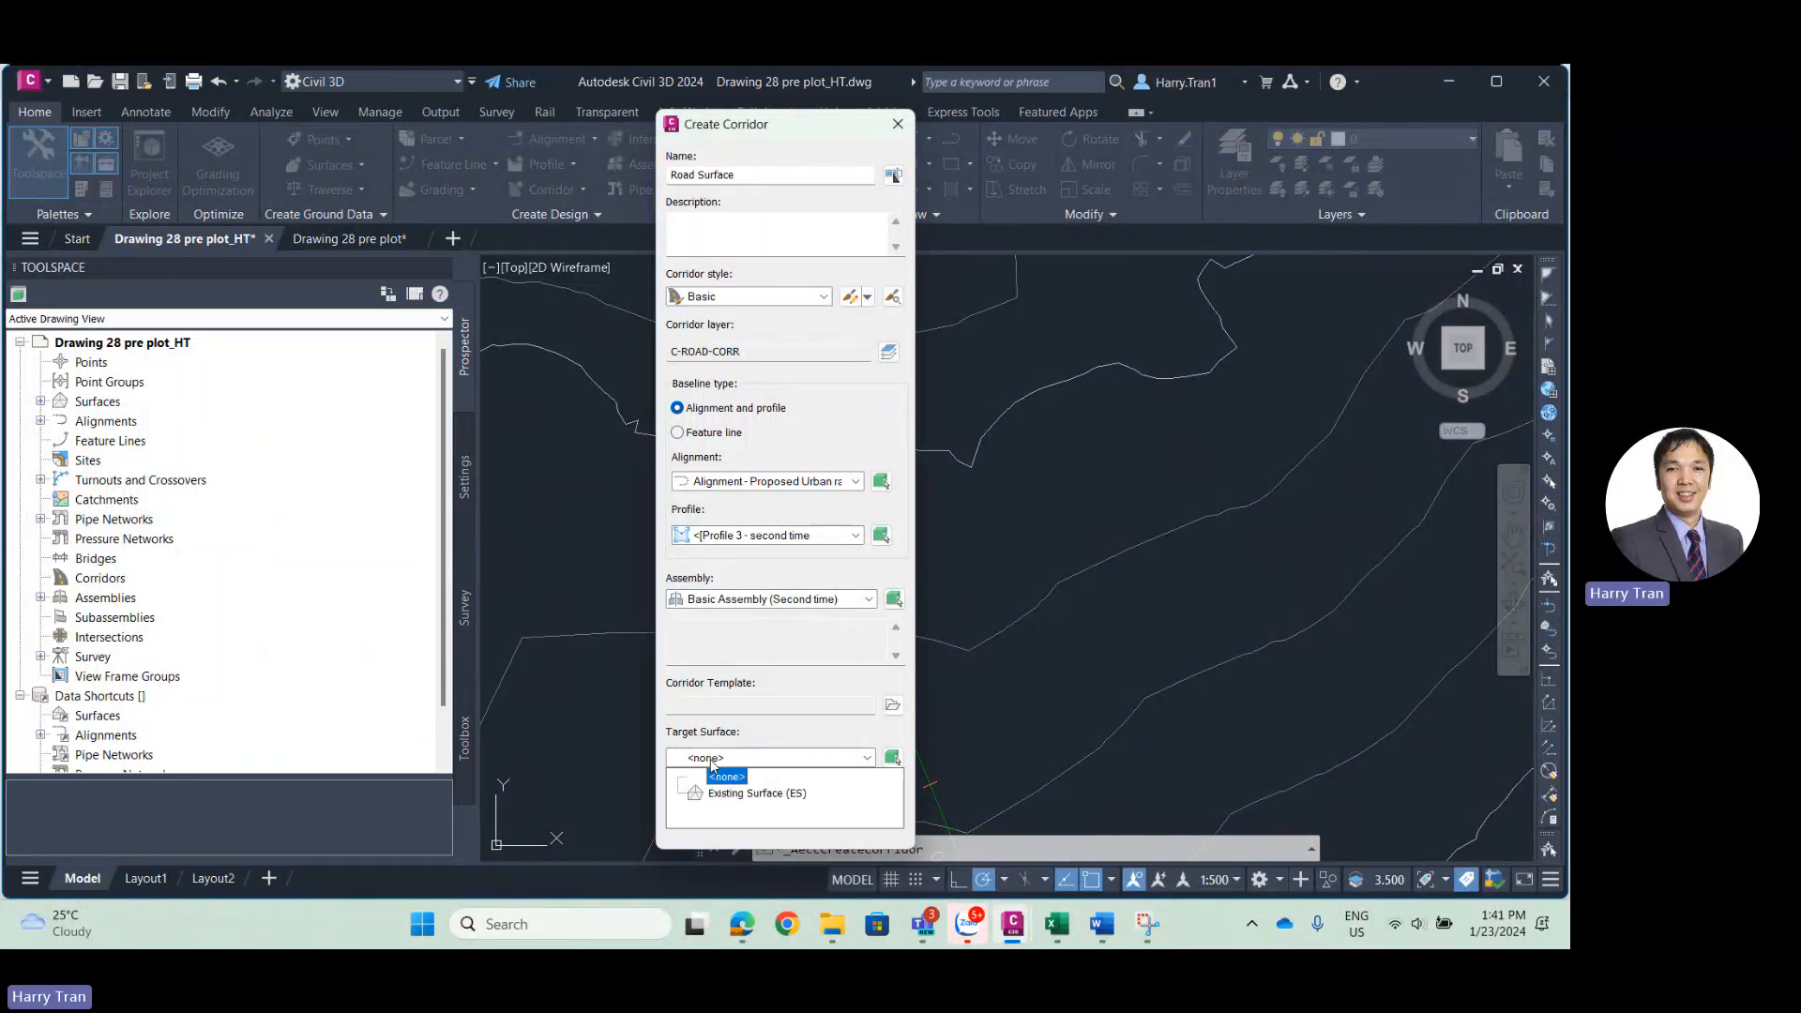
left_click(711, 760)
left_click(711, 760)
left_click(711, 760)
left_click(711, 760)
left_click(711, 760)
left_click(711, 760)
left_click(711, 760)
left_click(711, 760)
left_click(711, 760)
left_click(711, 760)
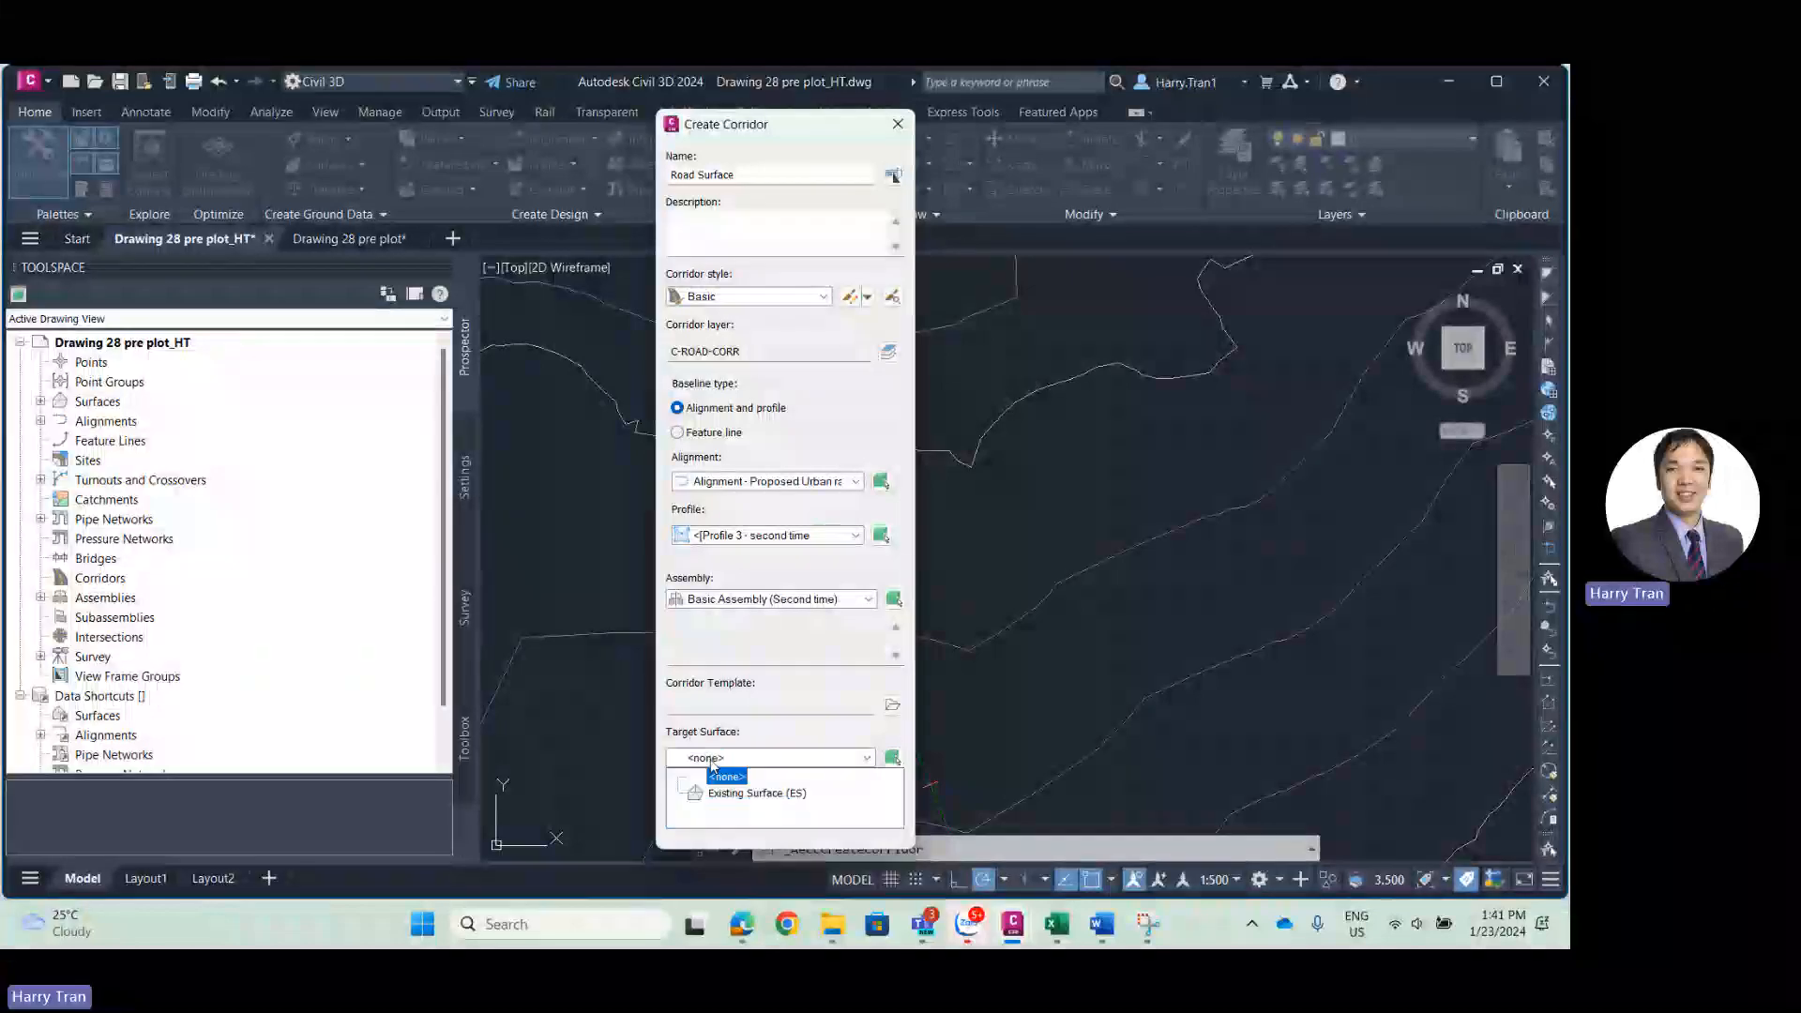
left_click(730, 794)
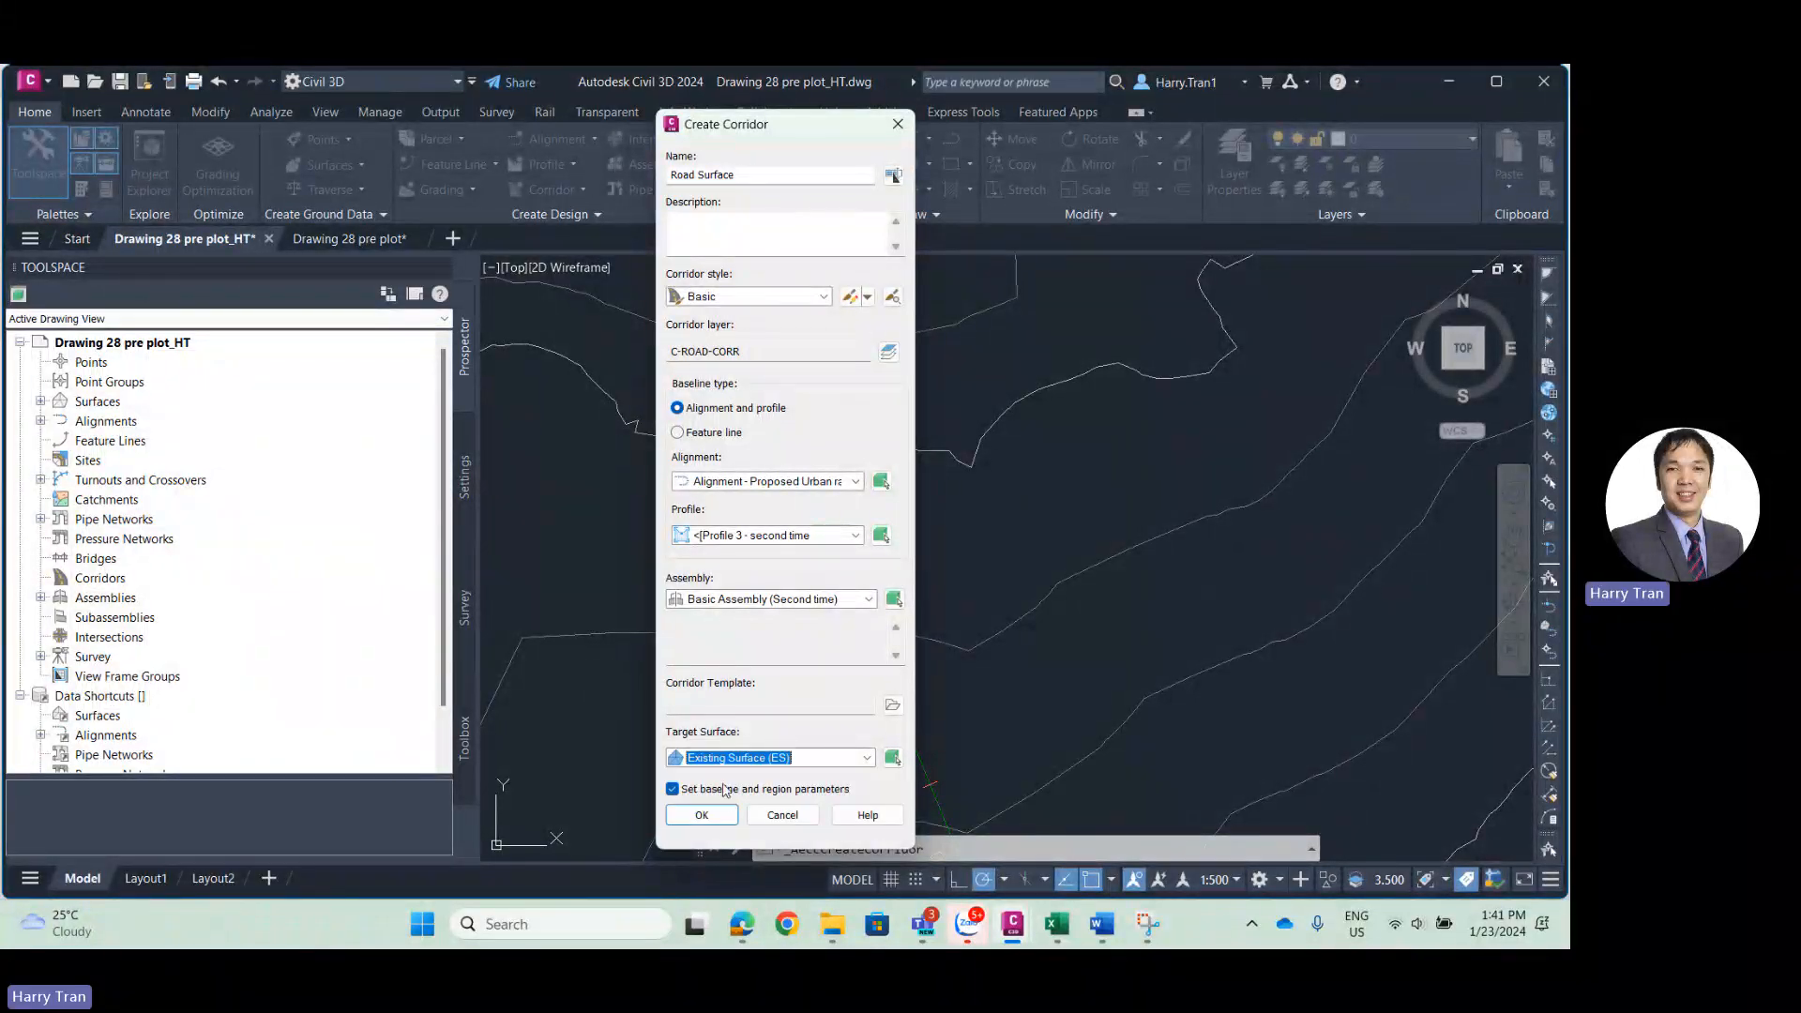
left_click(702, 814)
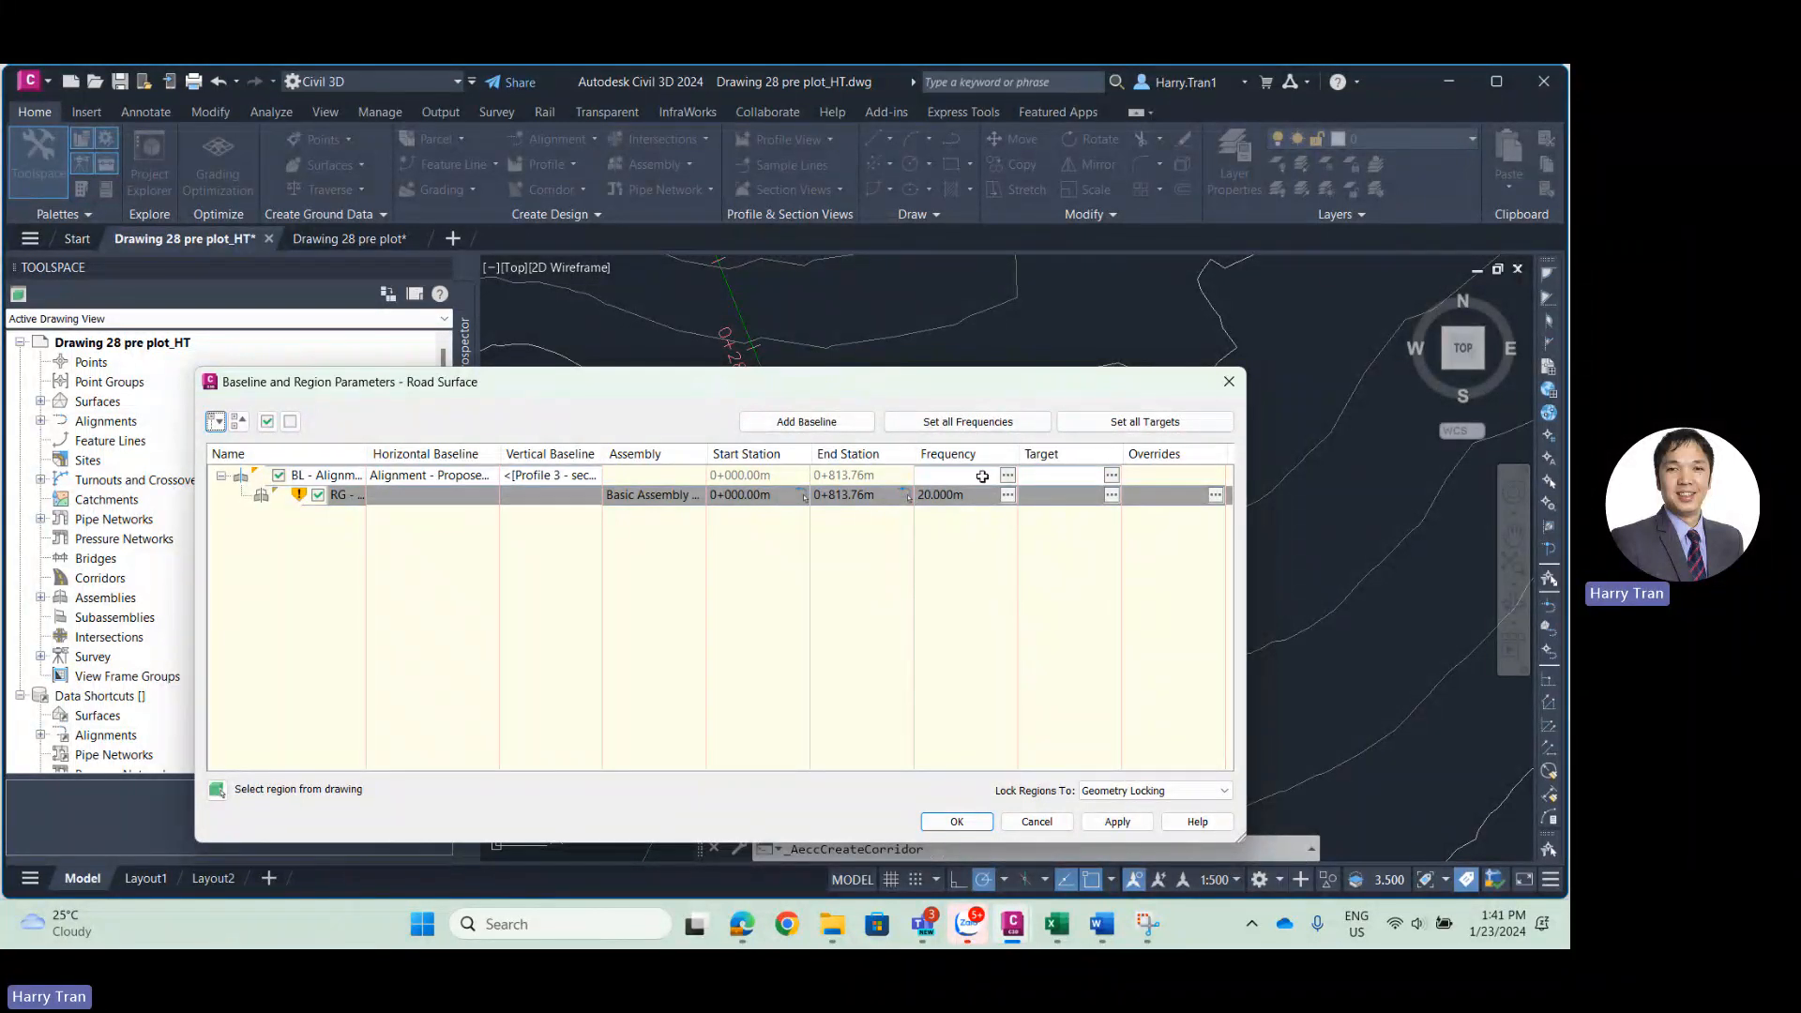
Set the corridor region's horizontal curve increment to 10 m and accept the baseline and region parameters to build the corridor.
left_click(1007, 496)
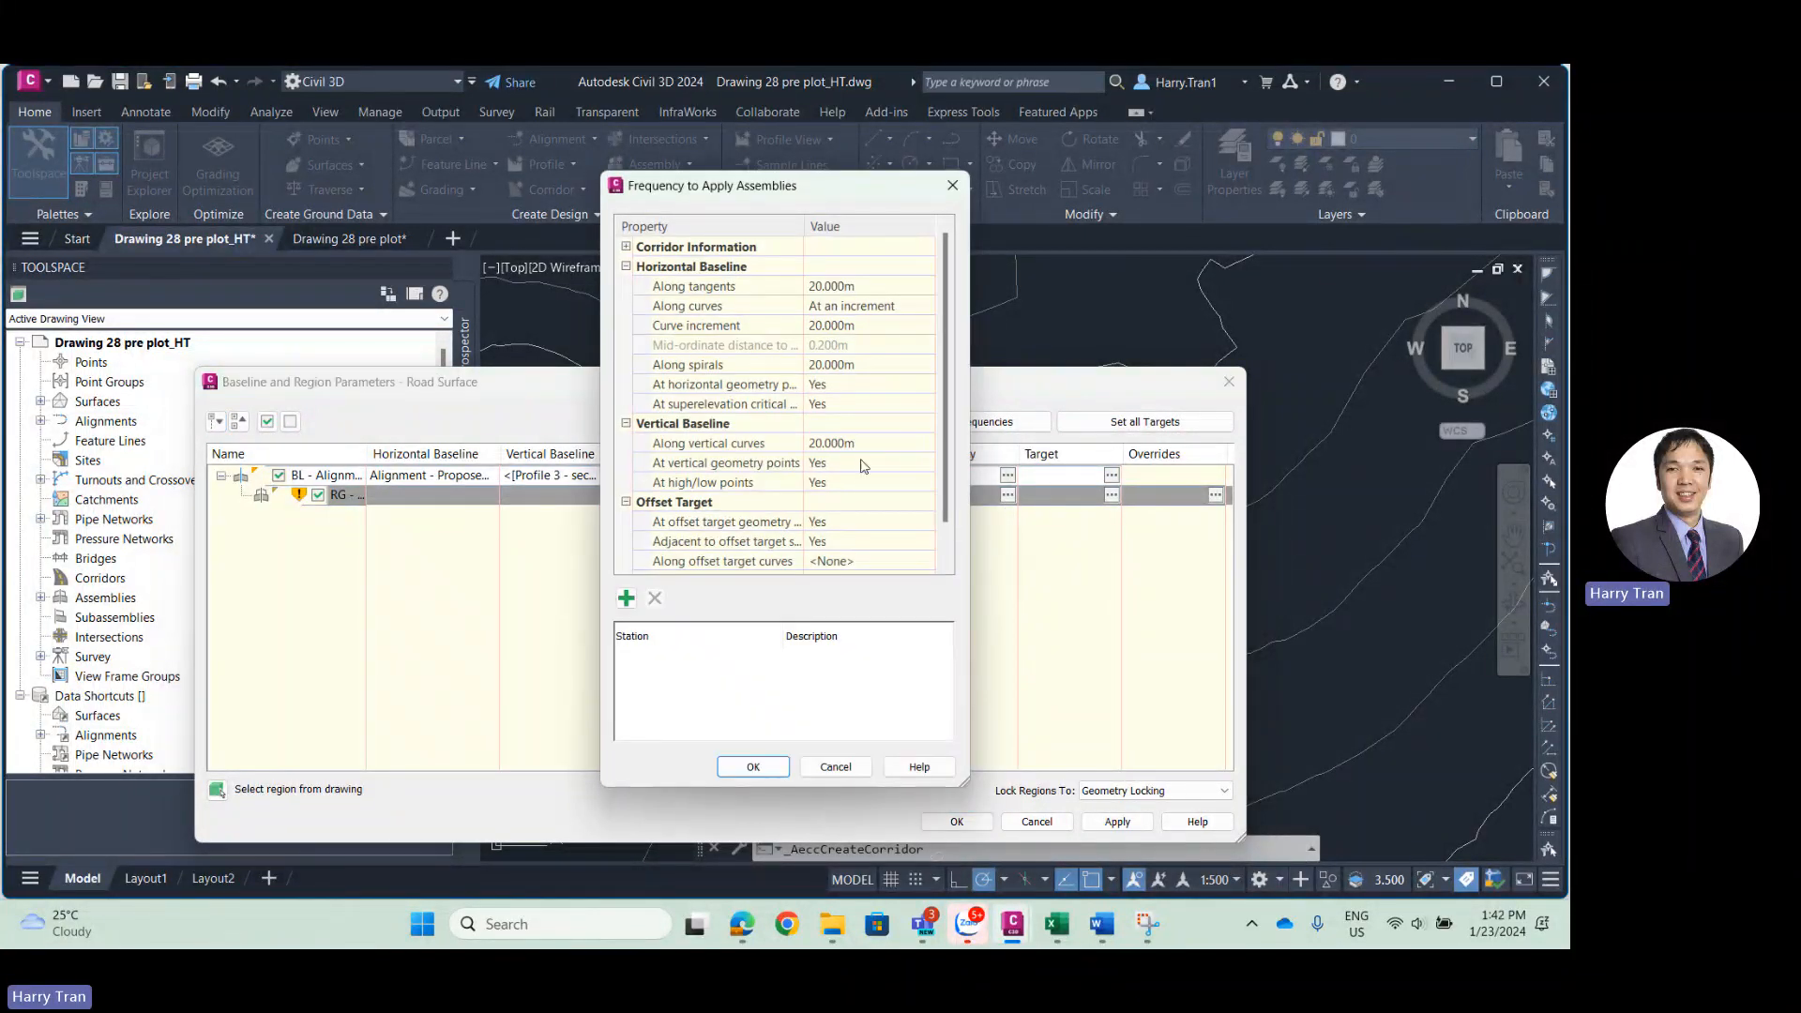
left_click(830, 325)
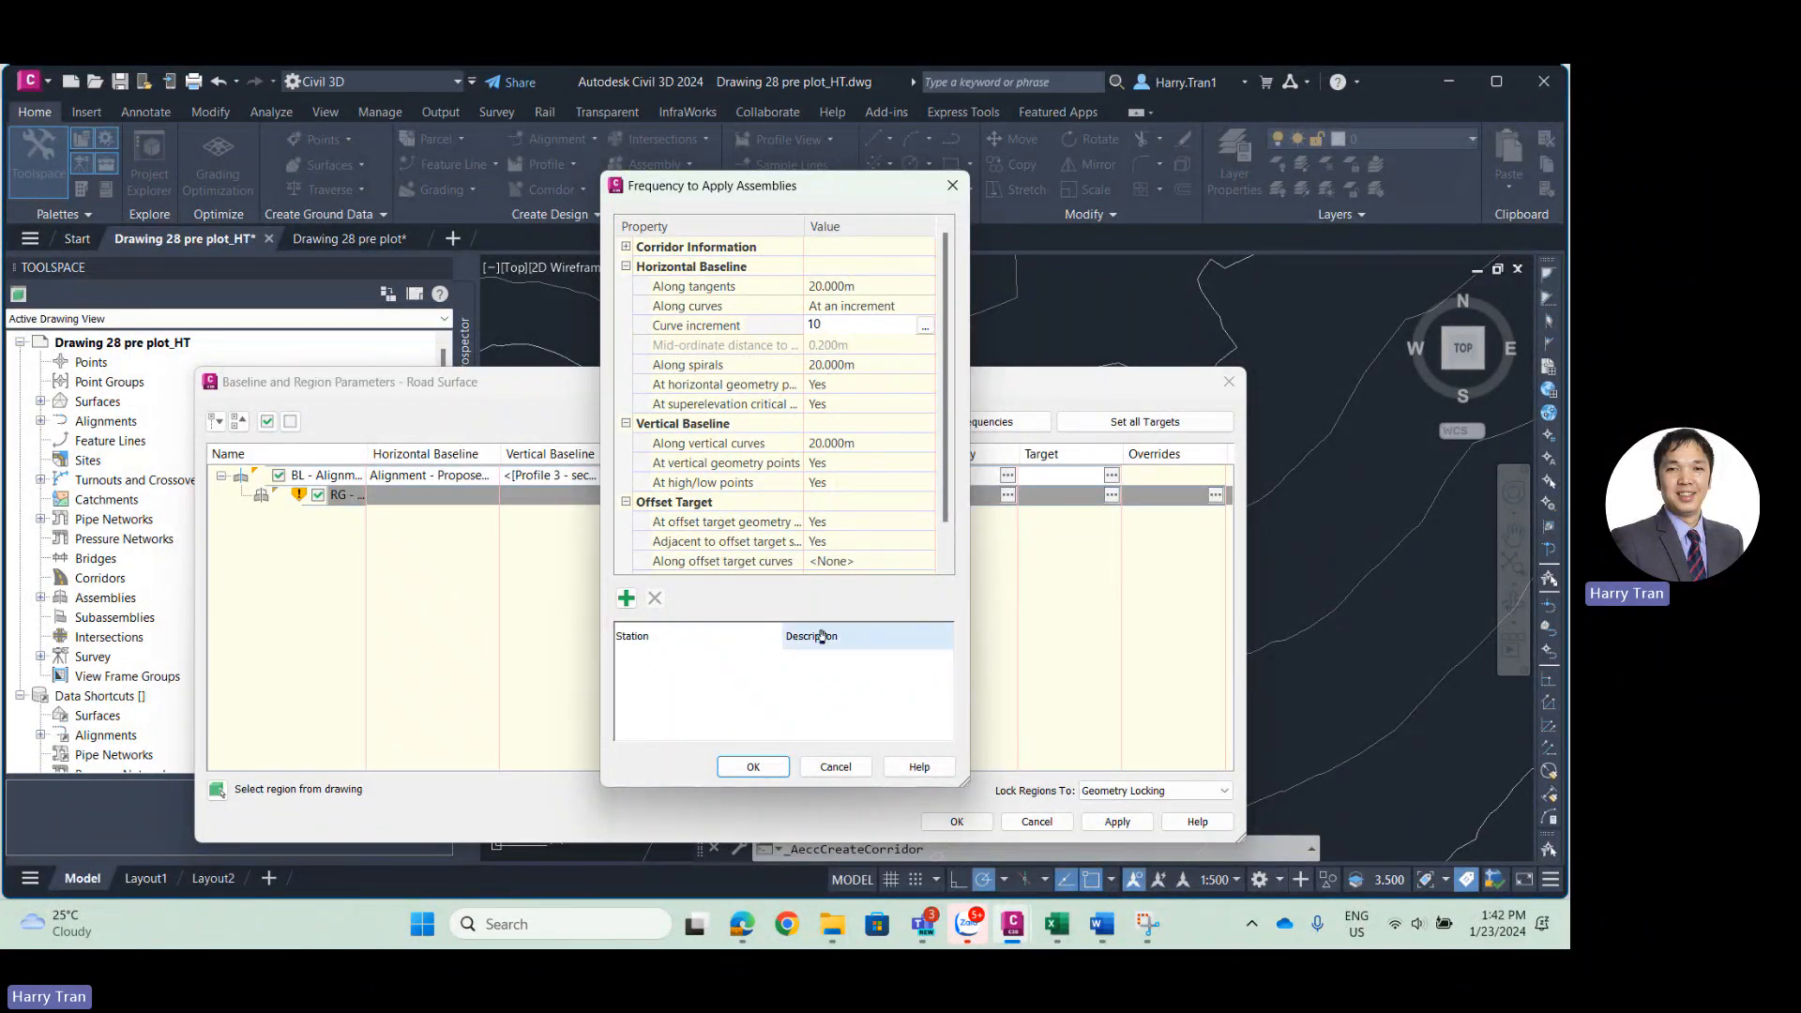
left_click(753, 767)
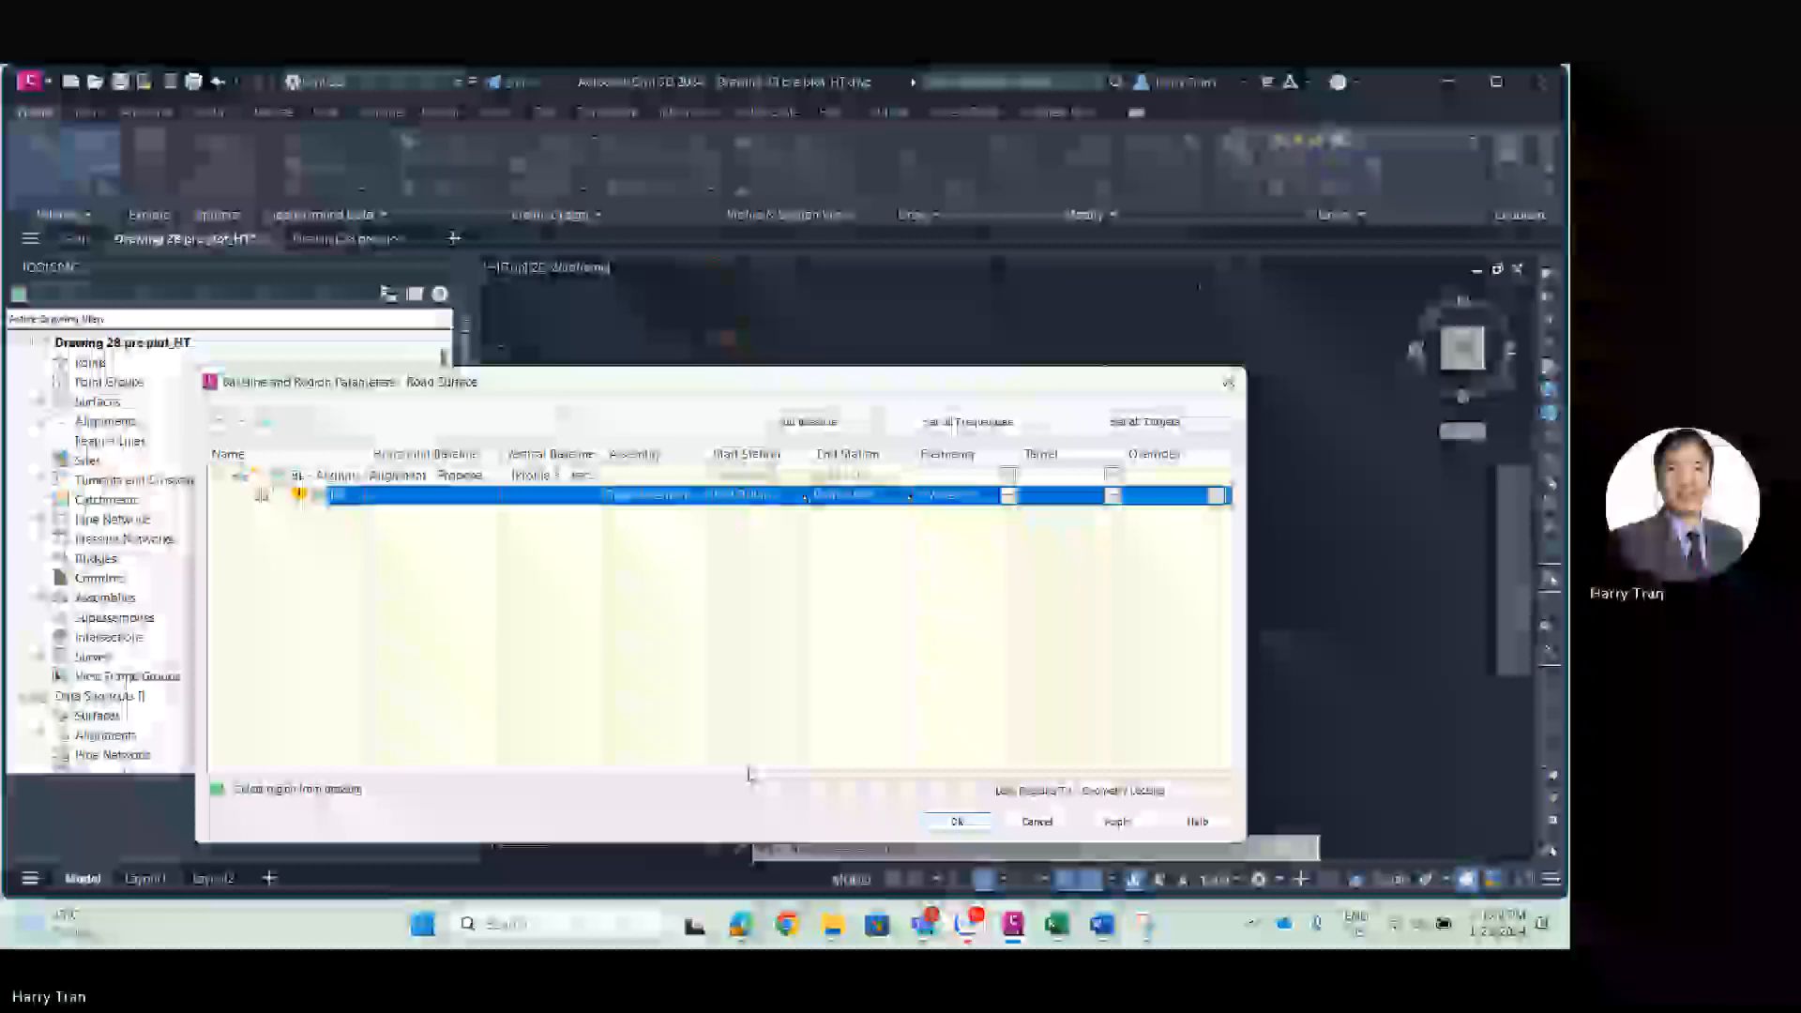
left_click(957, 821)
left_click(705, 467)
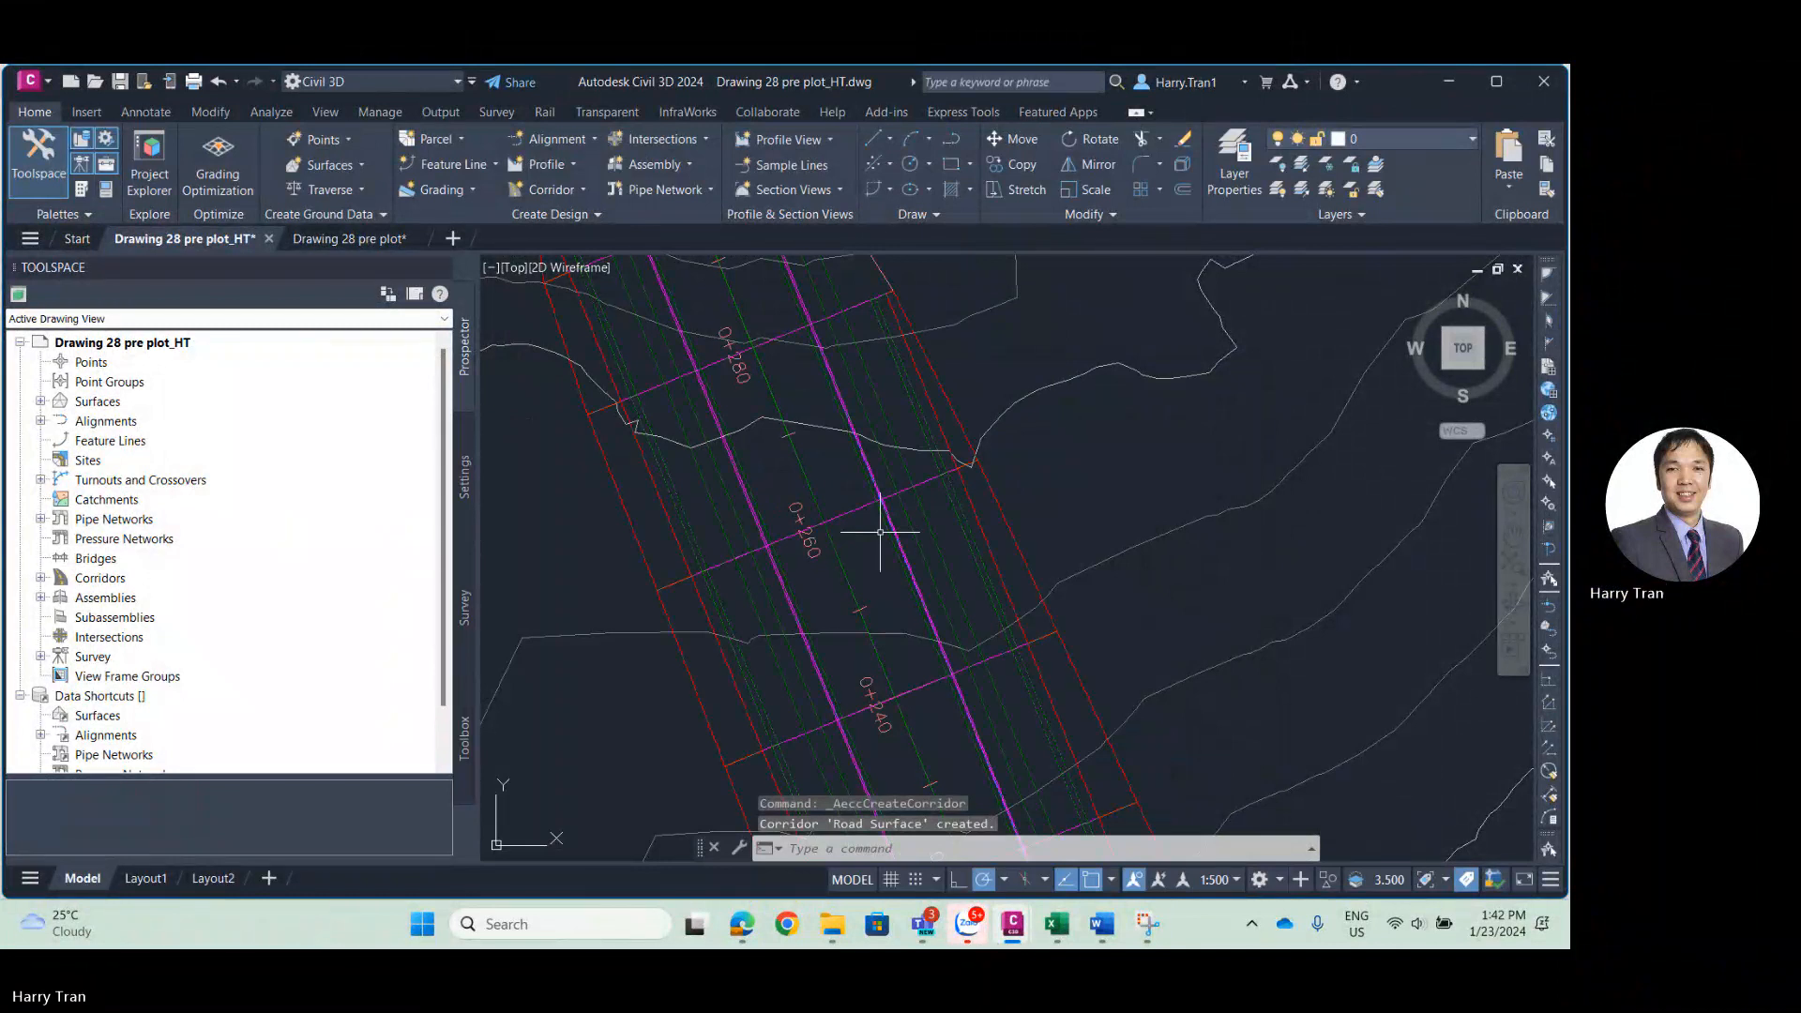
Examine the assembly spacing around the corridor's bend between stations 0+340 and 0+400.
scroll(880, 527, "down", 7)
scroll(810, 403, "up", 5)
middle_click_drag(805, 478, 891, 477)
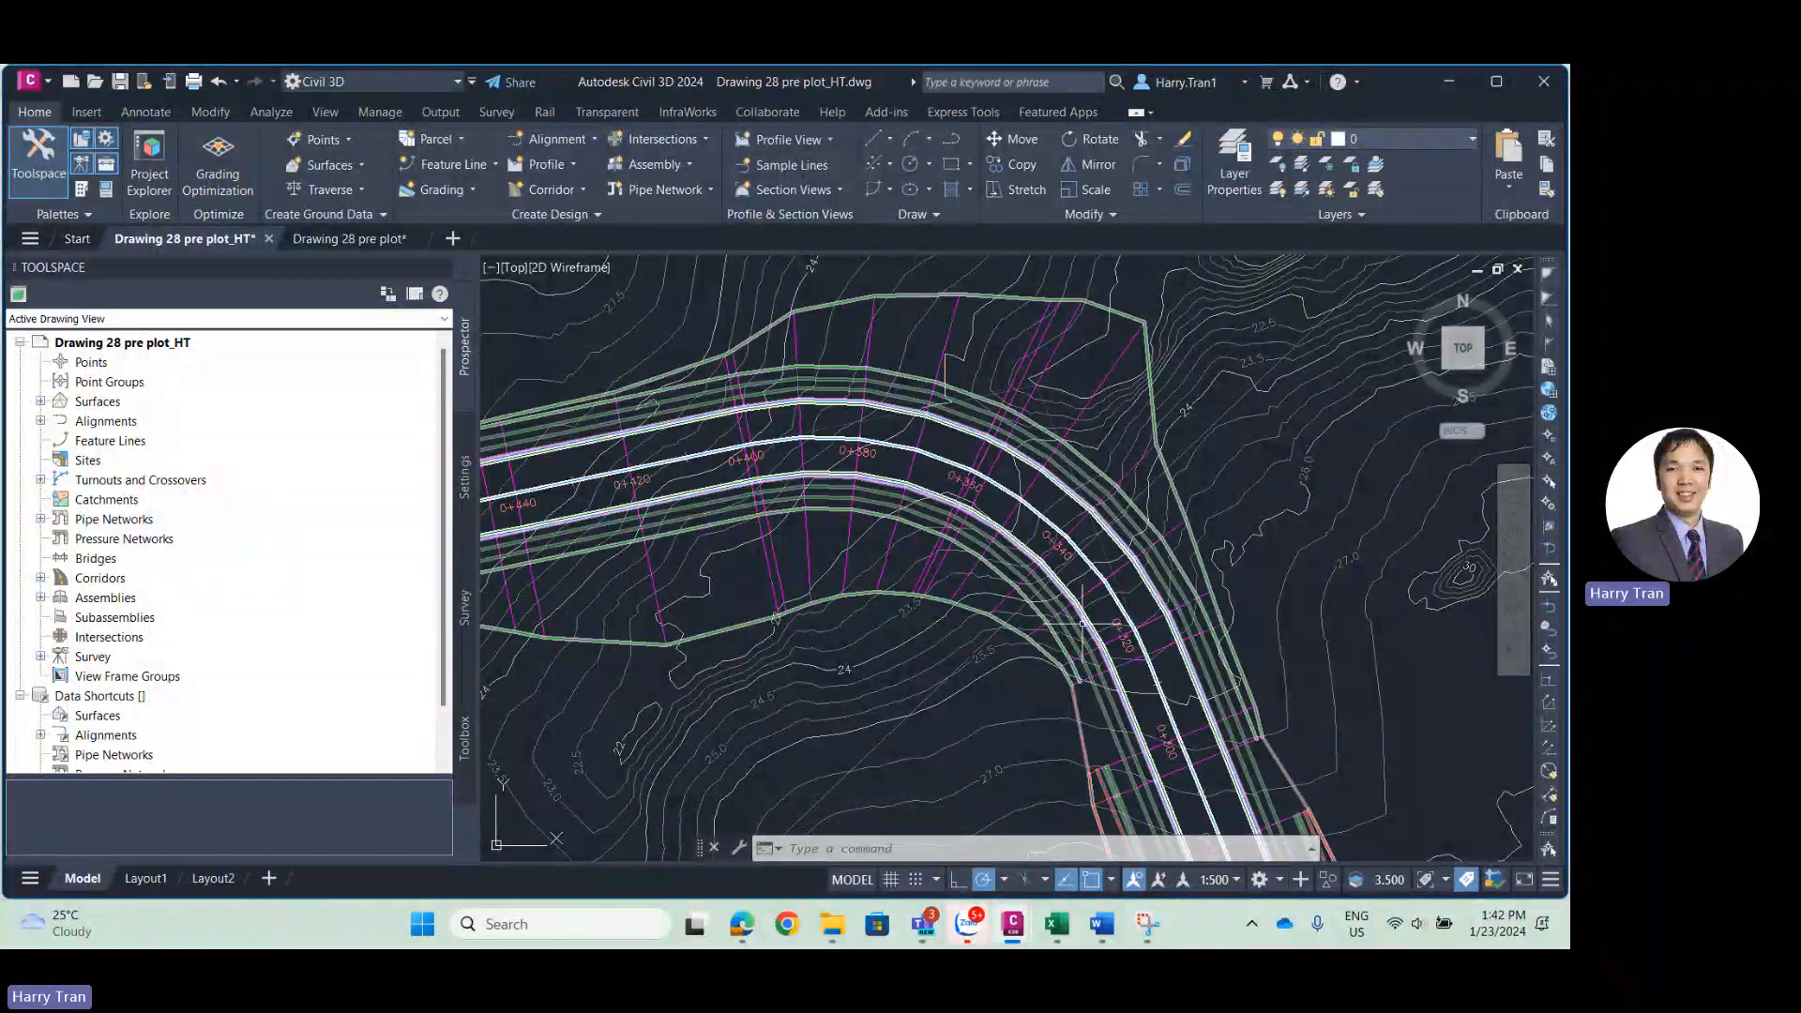
scroll(933, 516, "up", 4)
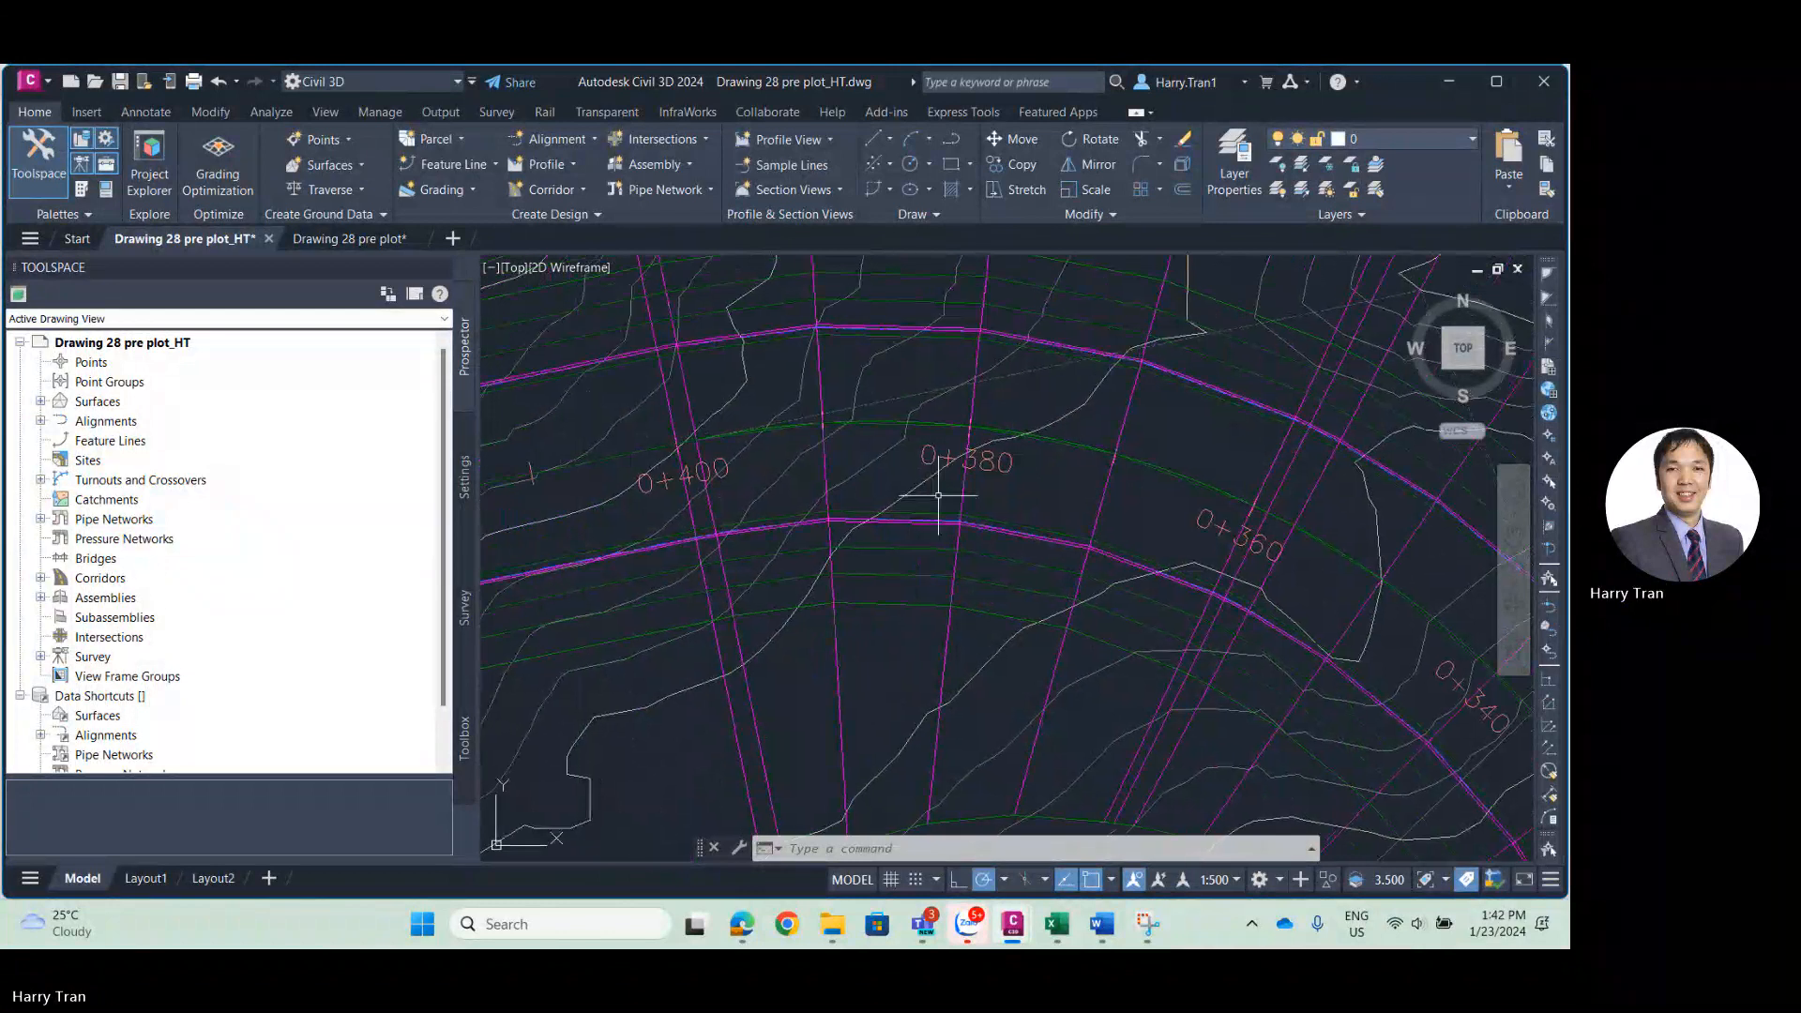
scroll(938, 581, "down", 2)
scroll(892, 510, "up", 2)
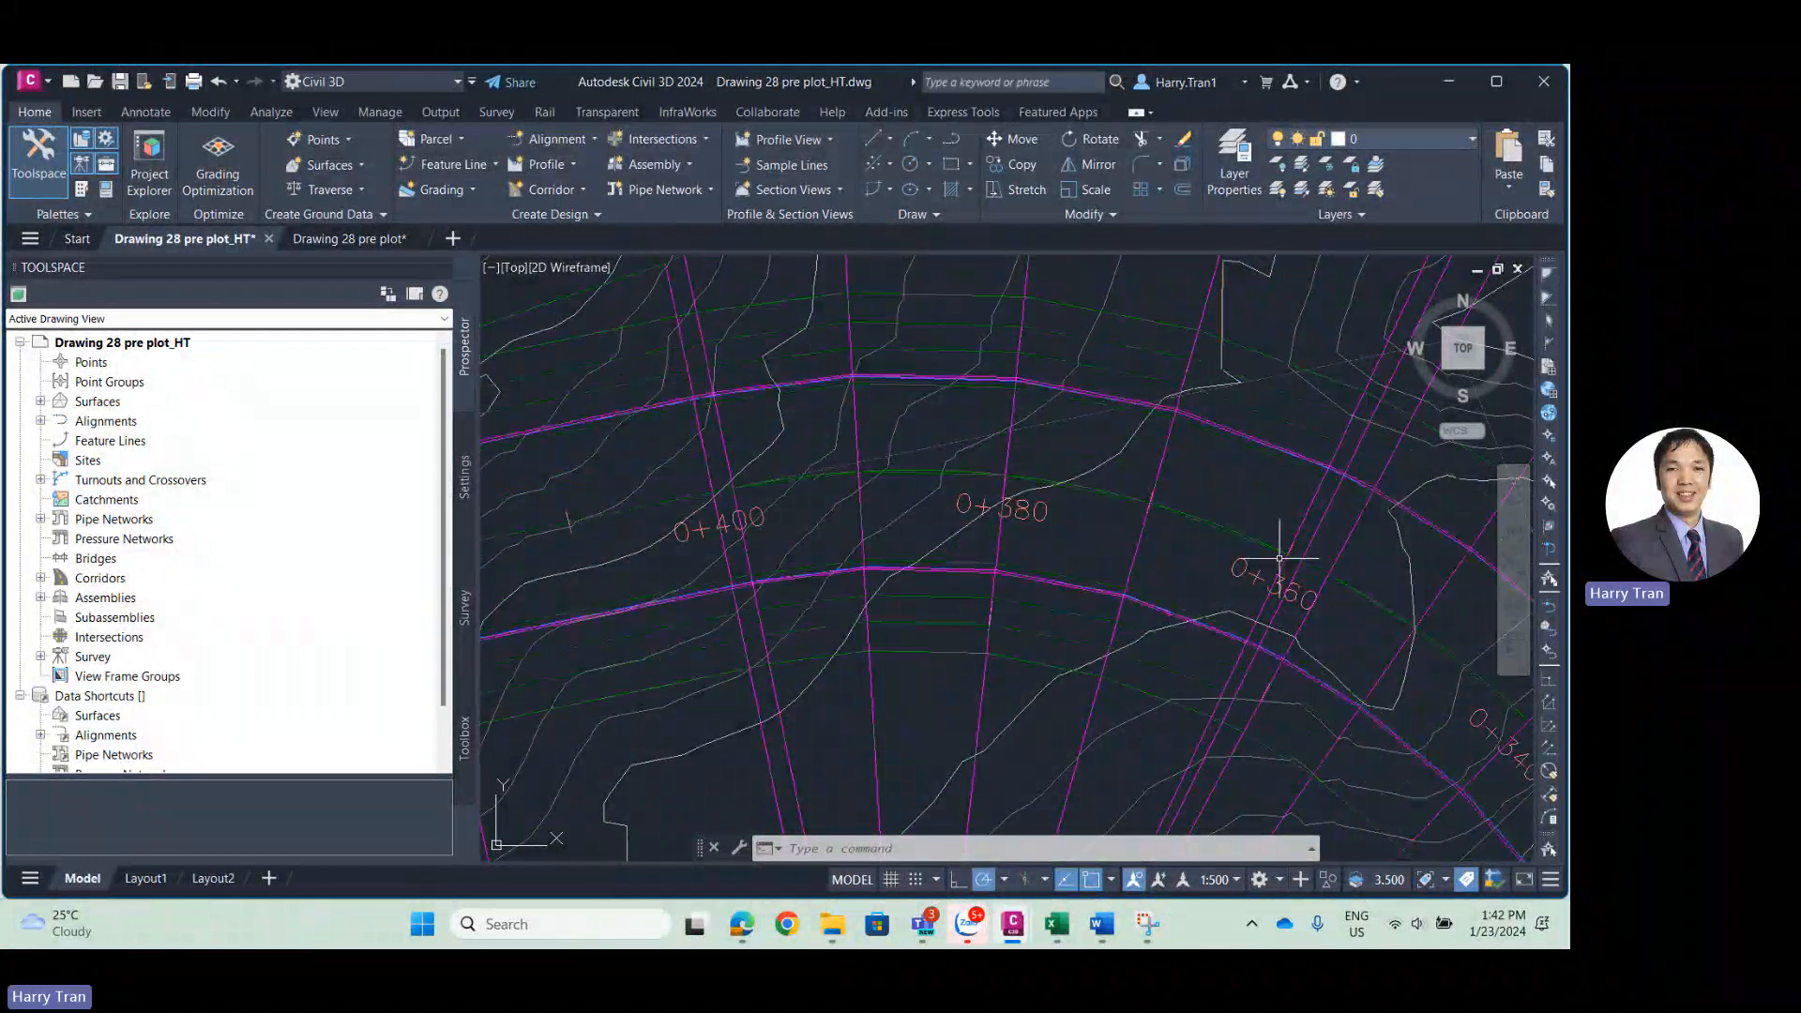
scroll(912, 522, "down", 5)
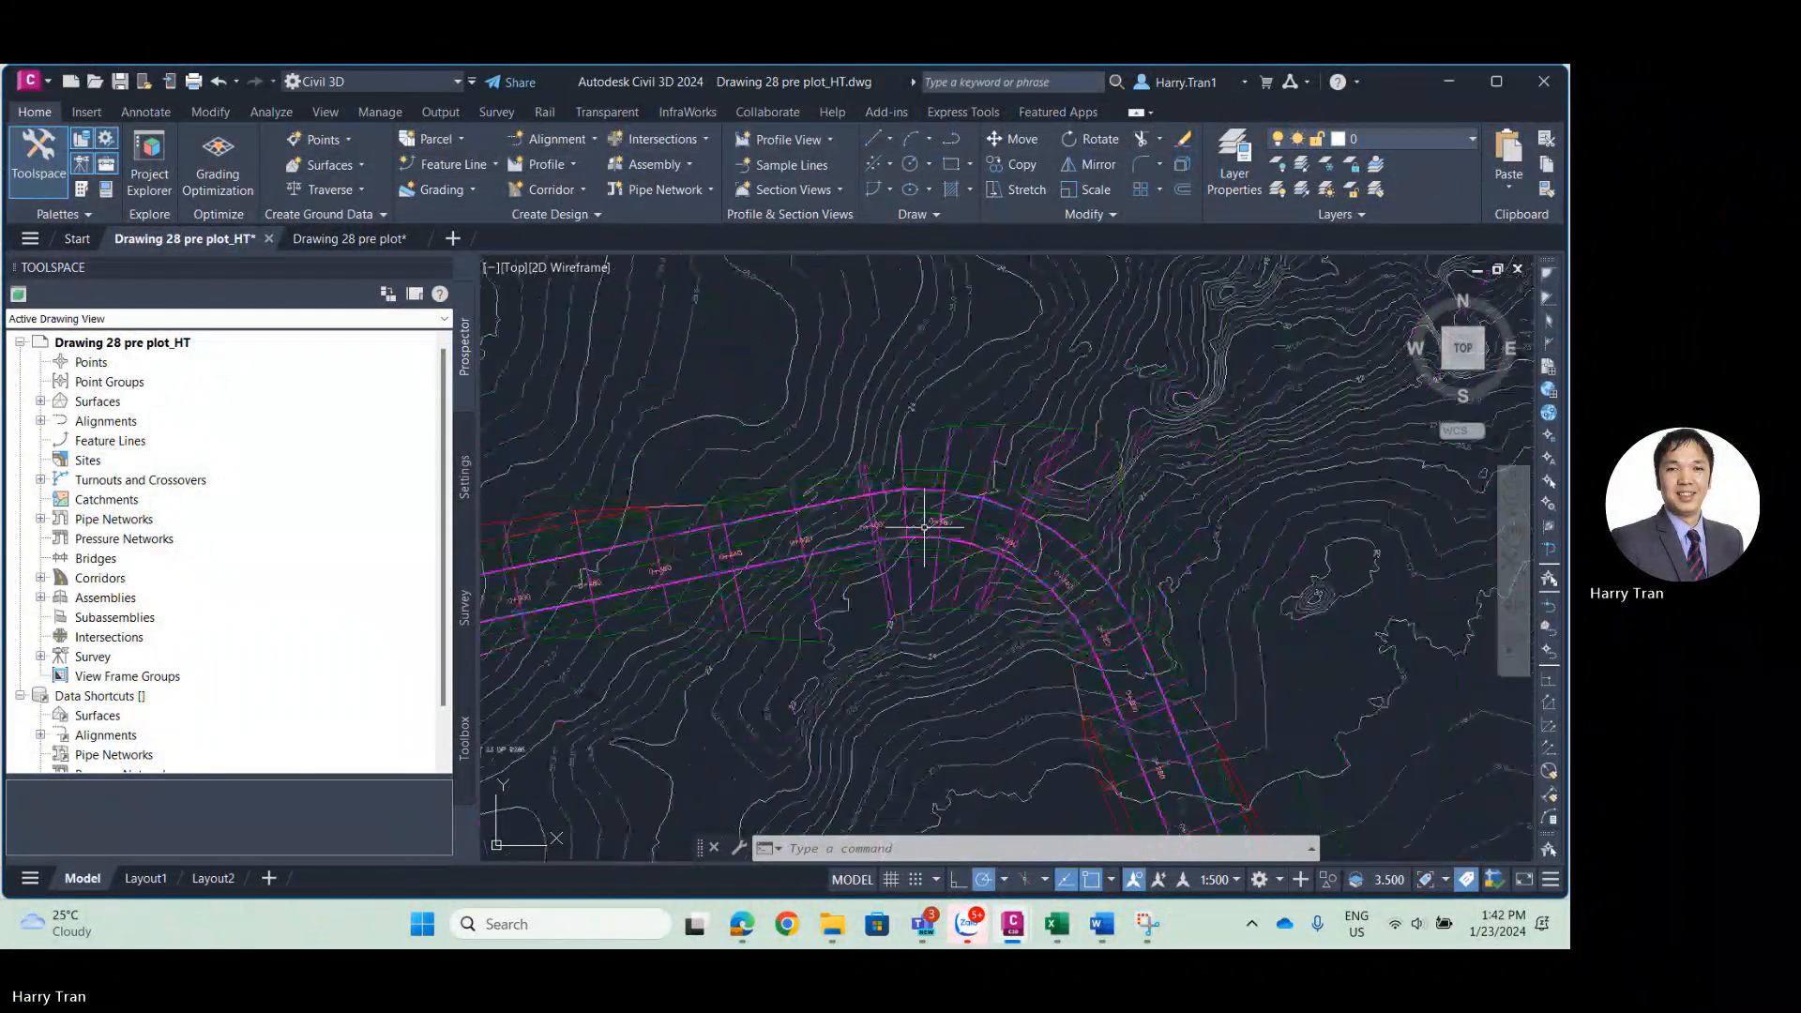
Examine the full length of the new corridor in plan, including the straight stretch around stations 0+240 to 0+300.
middle_click_drag(744, 541, 944, 526)
scroll(946, 528, "down", 2)
middle_click_drag(1086, 616, 1051, 364)
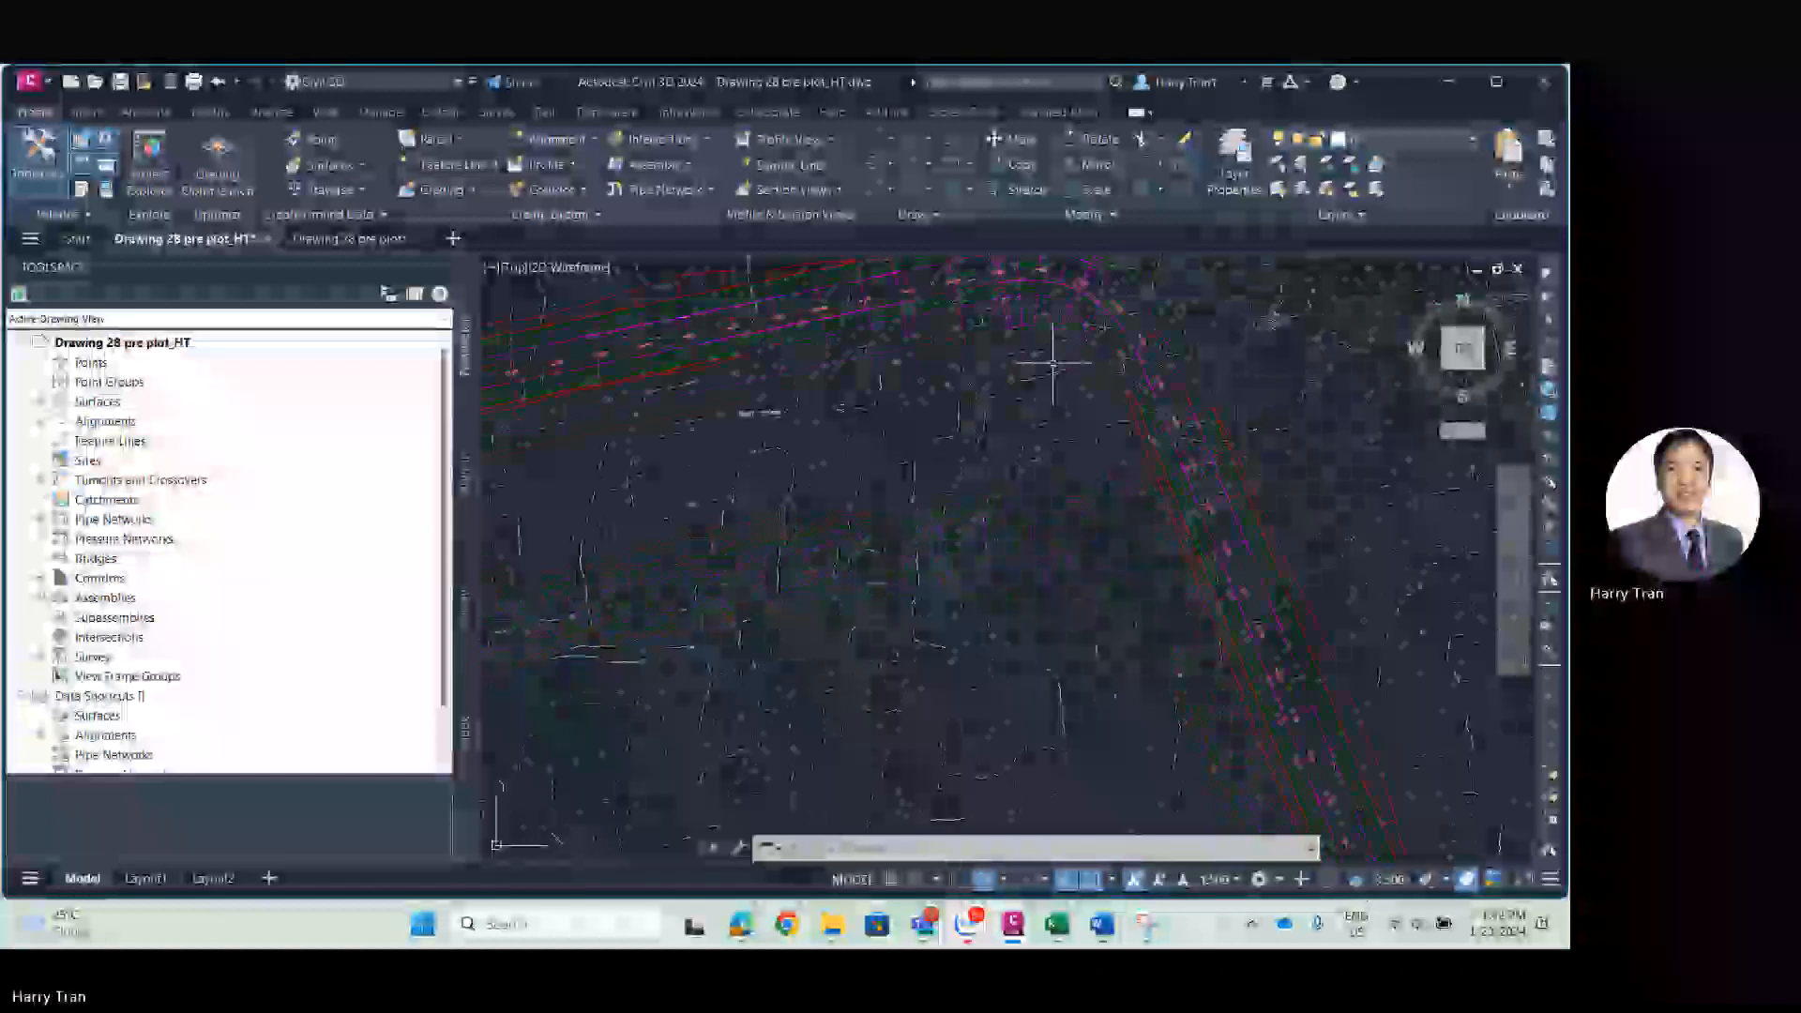
scroll(1041, 450, "down", 2)
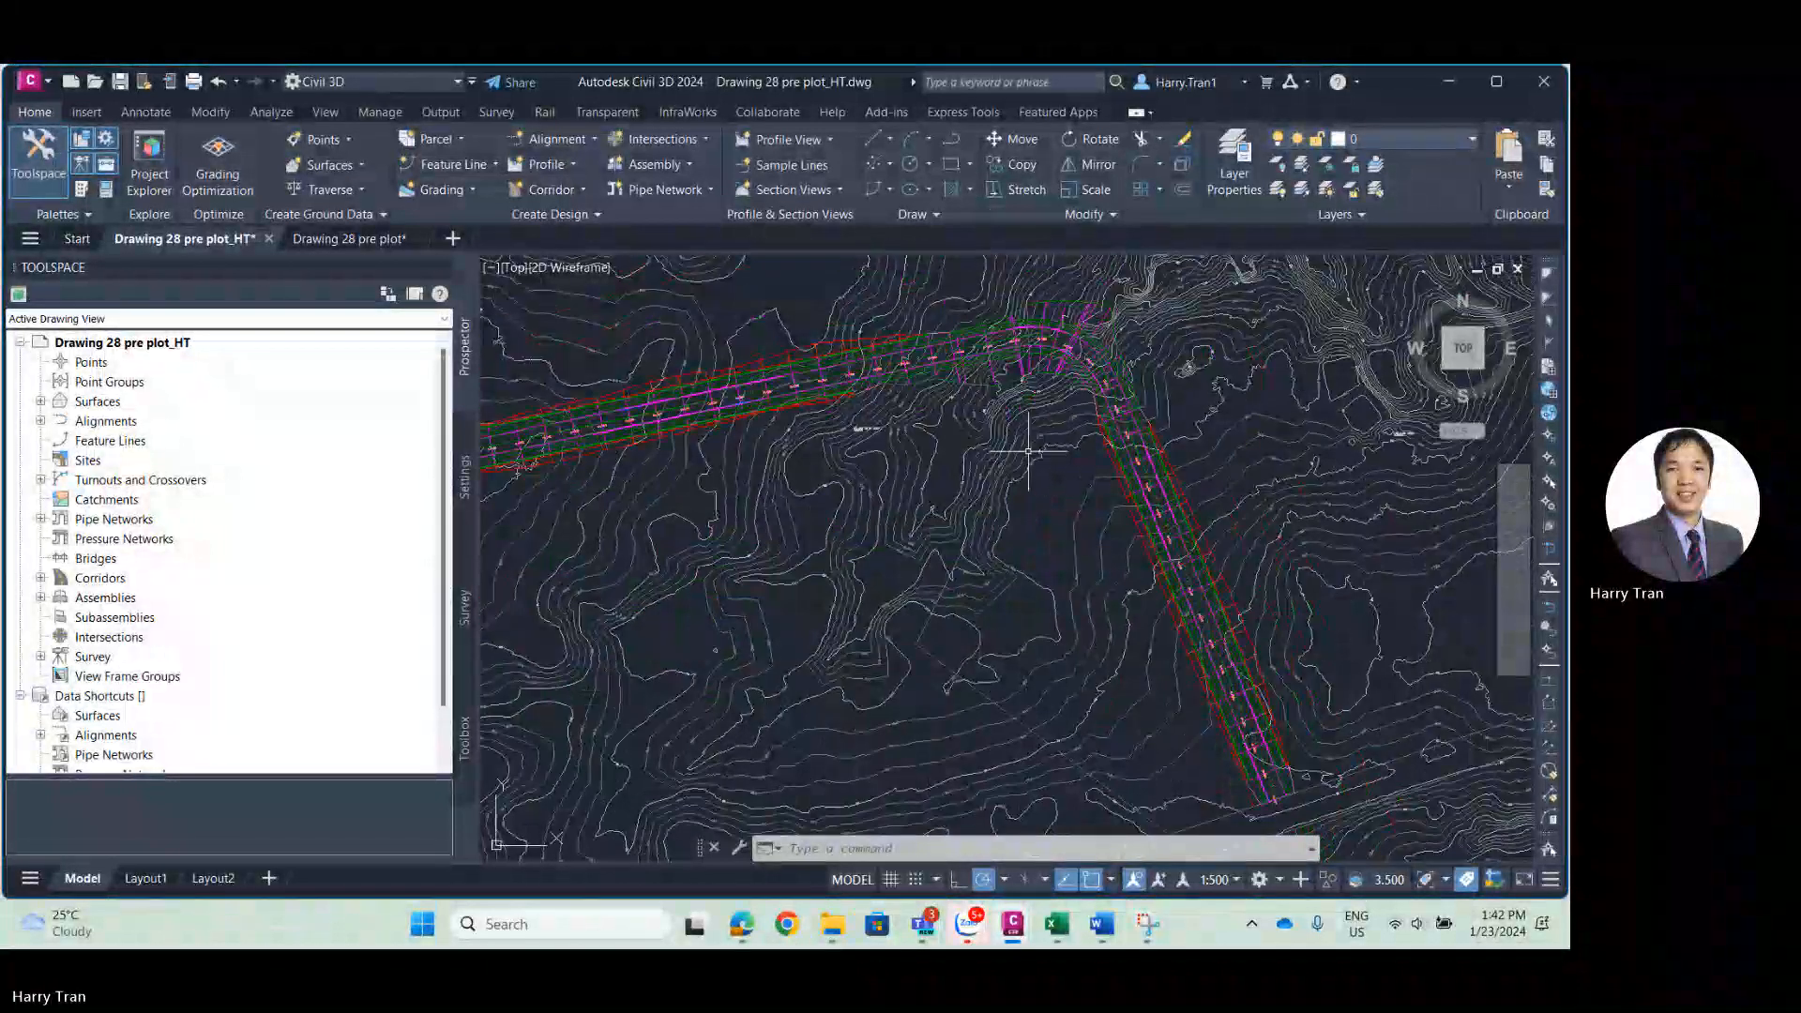
middle_click_drag(1035, 450, 1111, 542)
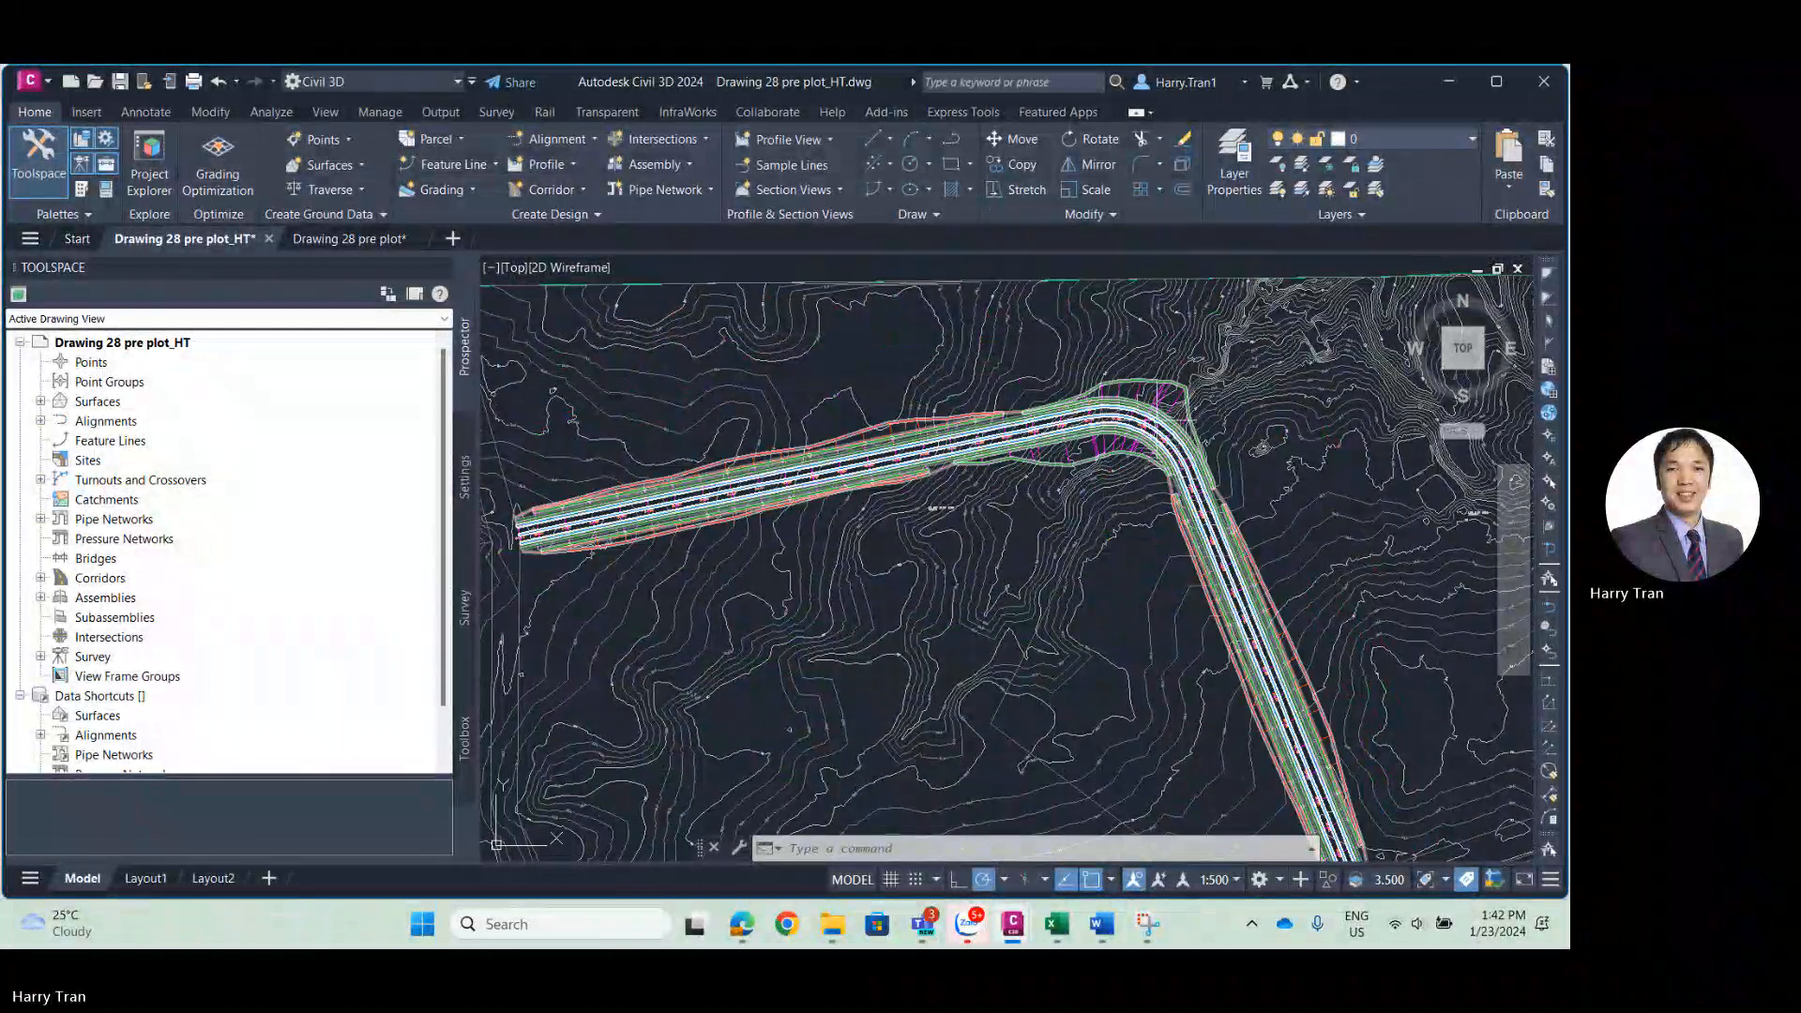
scroll(1244, 560, "up", 5)
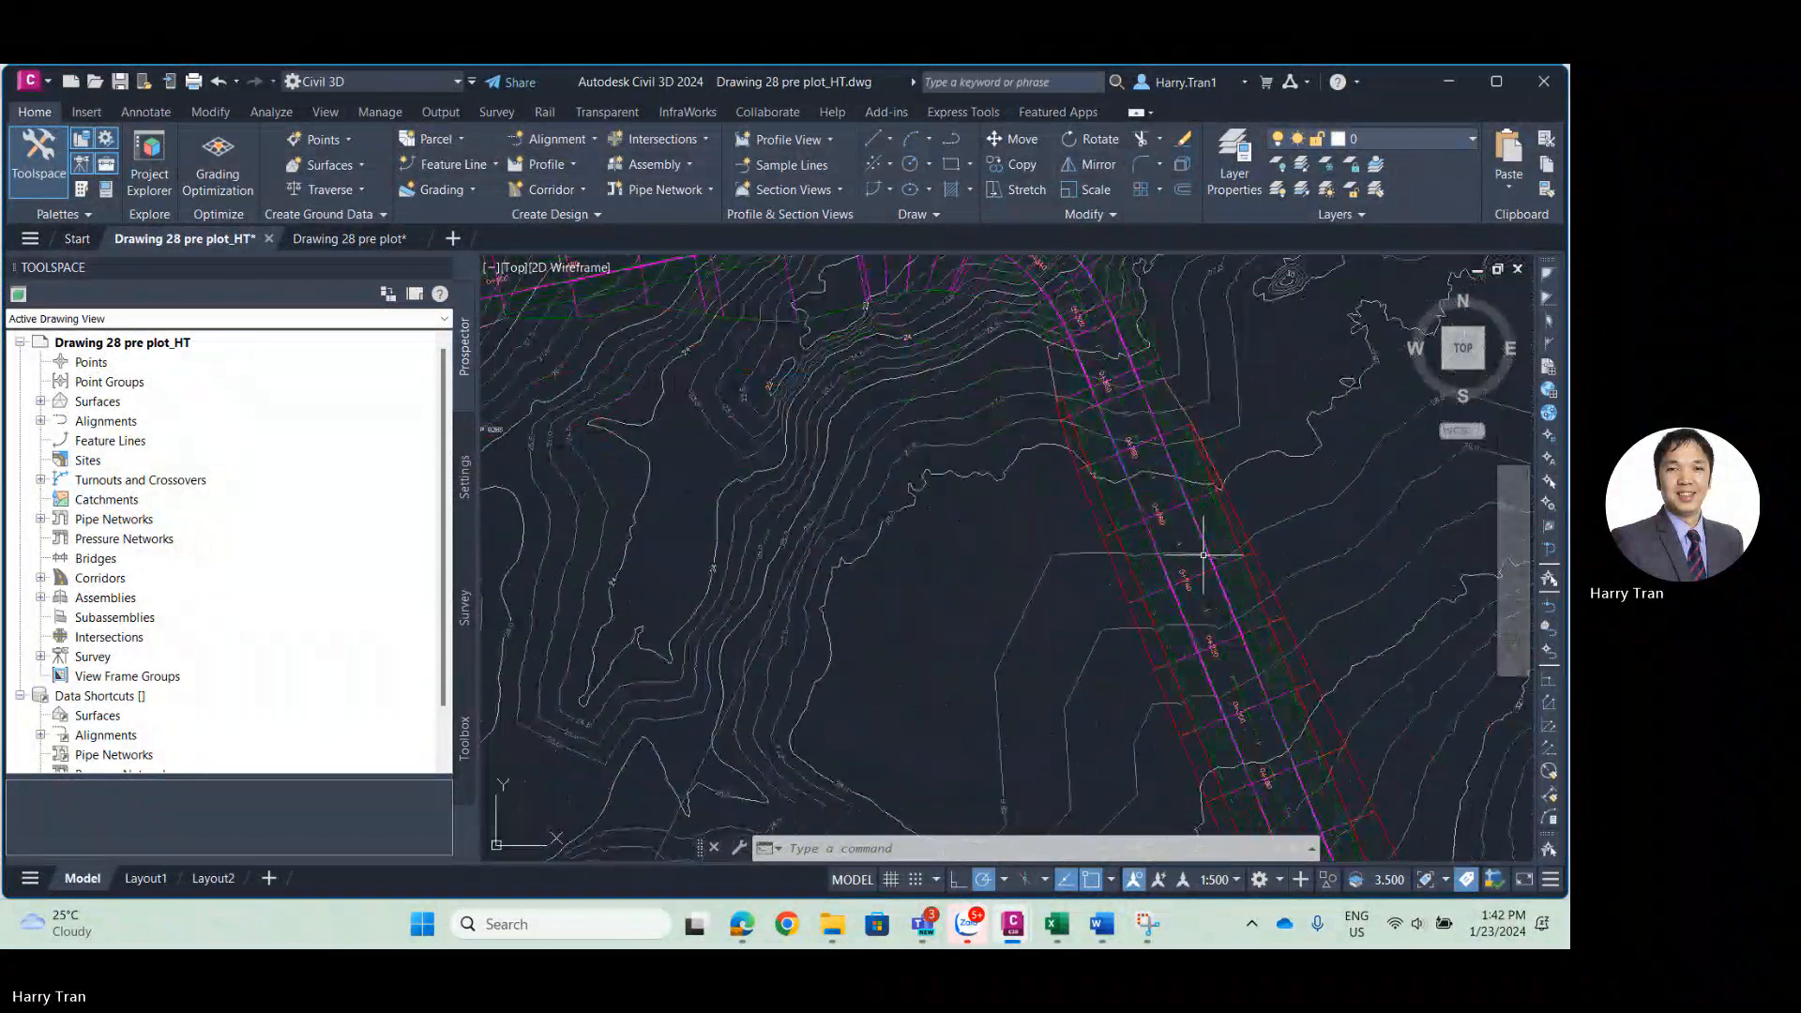
scroll(1203, 558, "down", 3)
middle_click_drag(1180, 530, 1113, 595)
scroll(1114, 593, "up", 5)
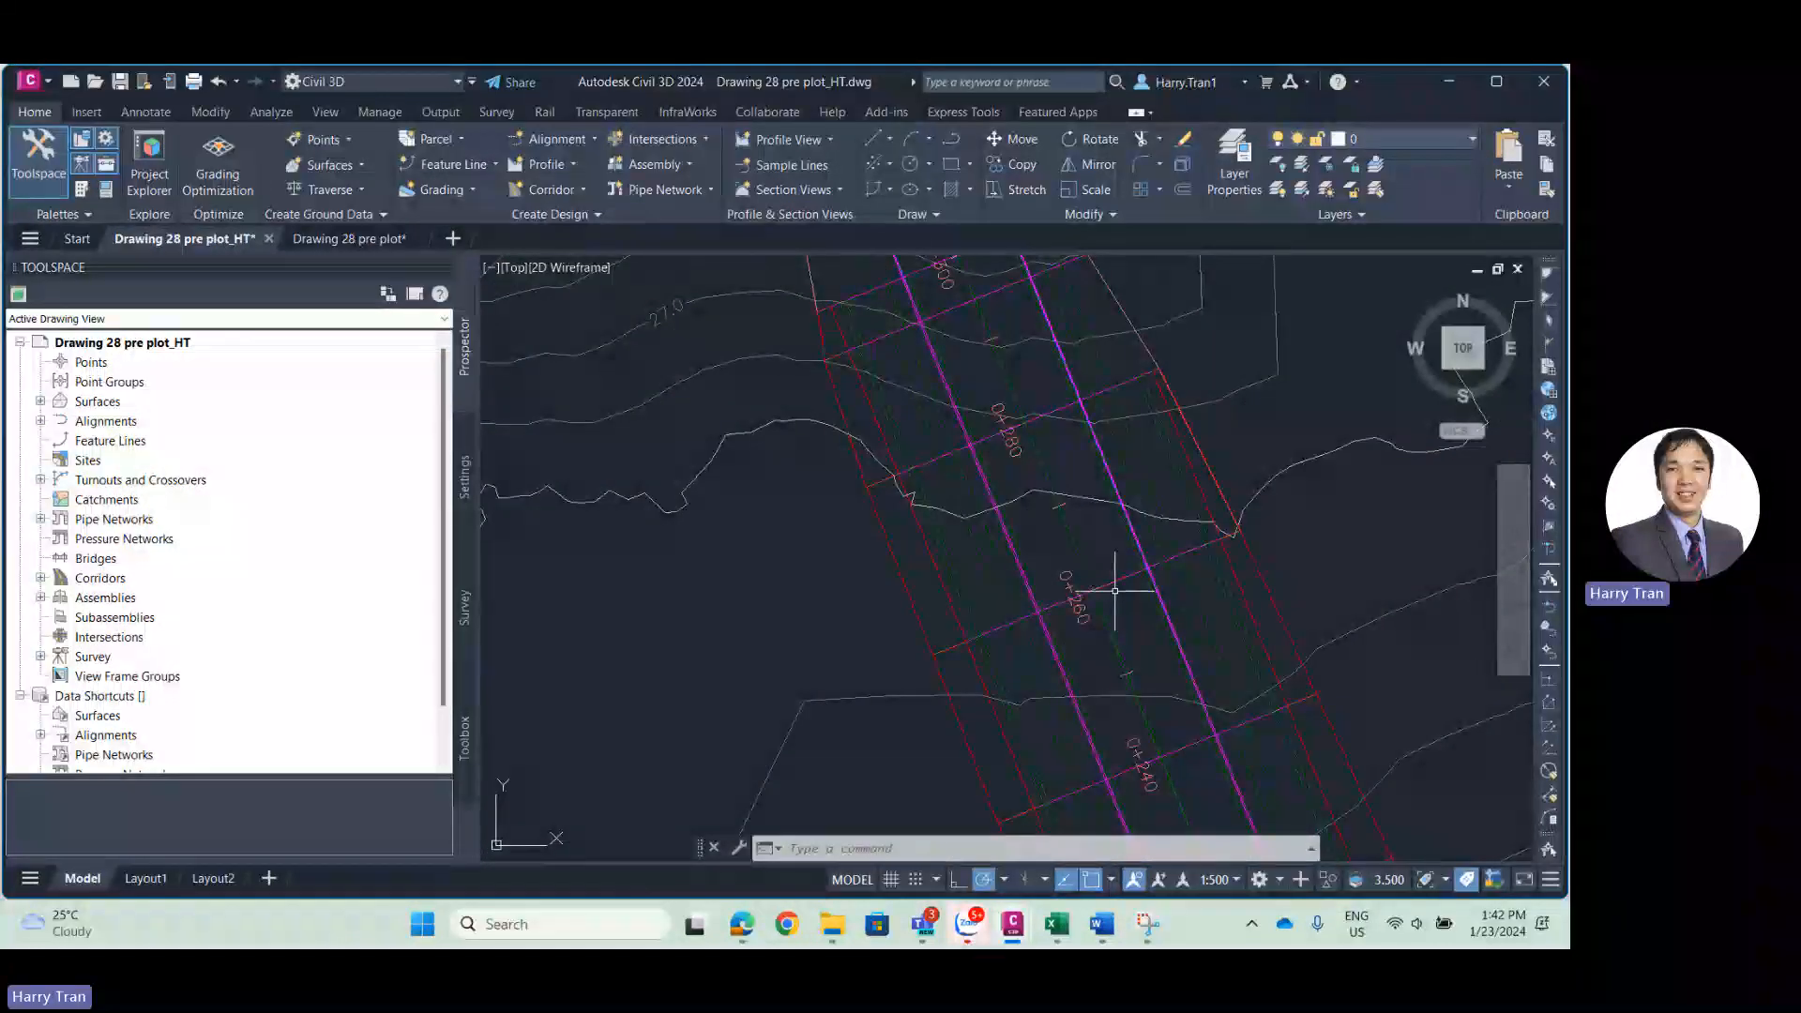
scroll(937, 619, "up", 2)
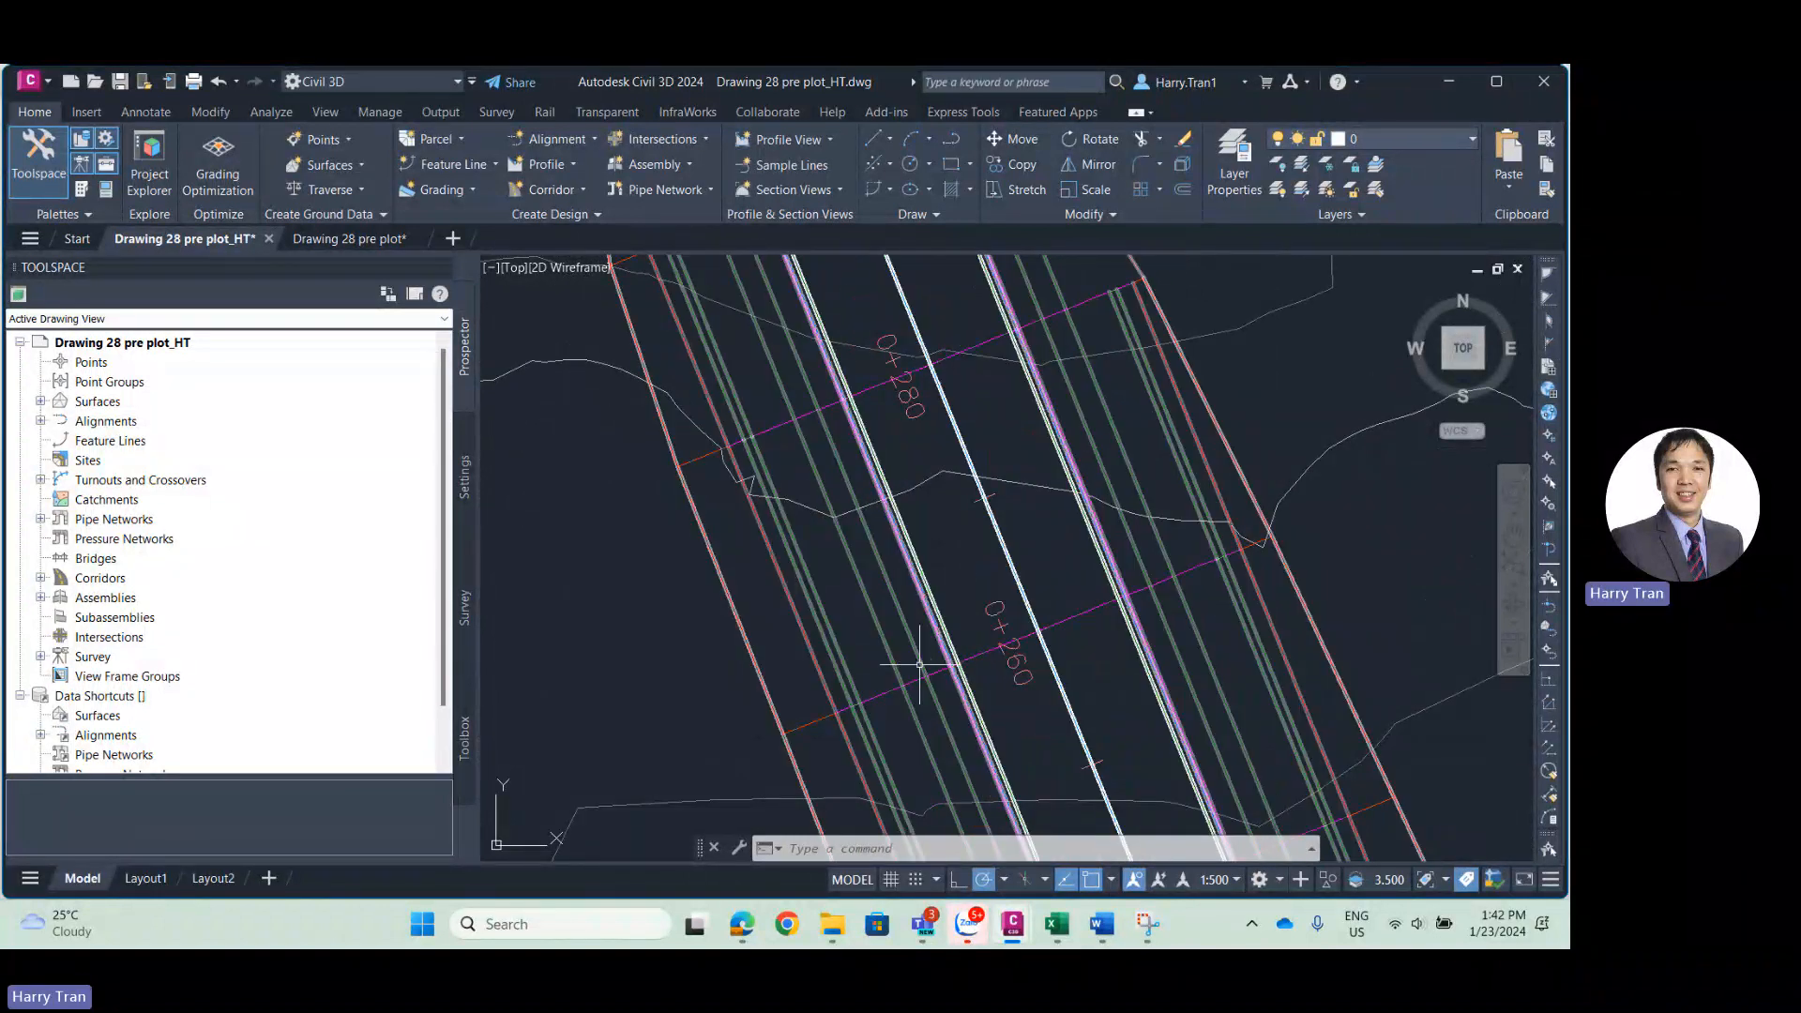
Highlight the corridor near station 0+260 to inspect its extents, clear the selection, and review the slopes on both sides.
left_click(929, 624)
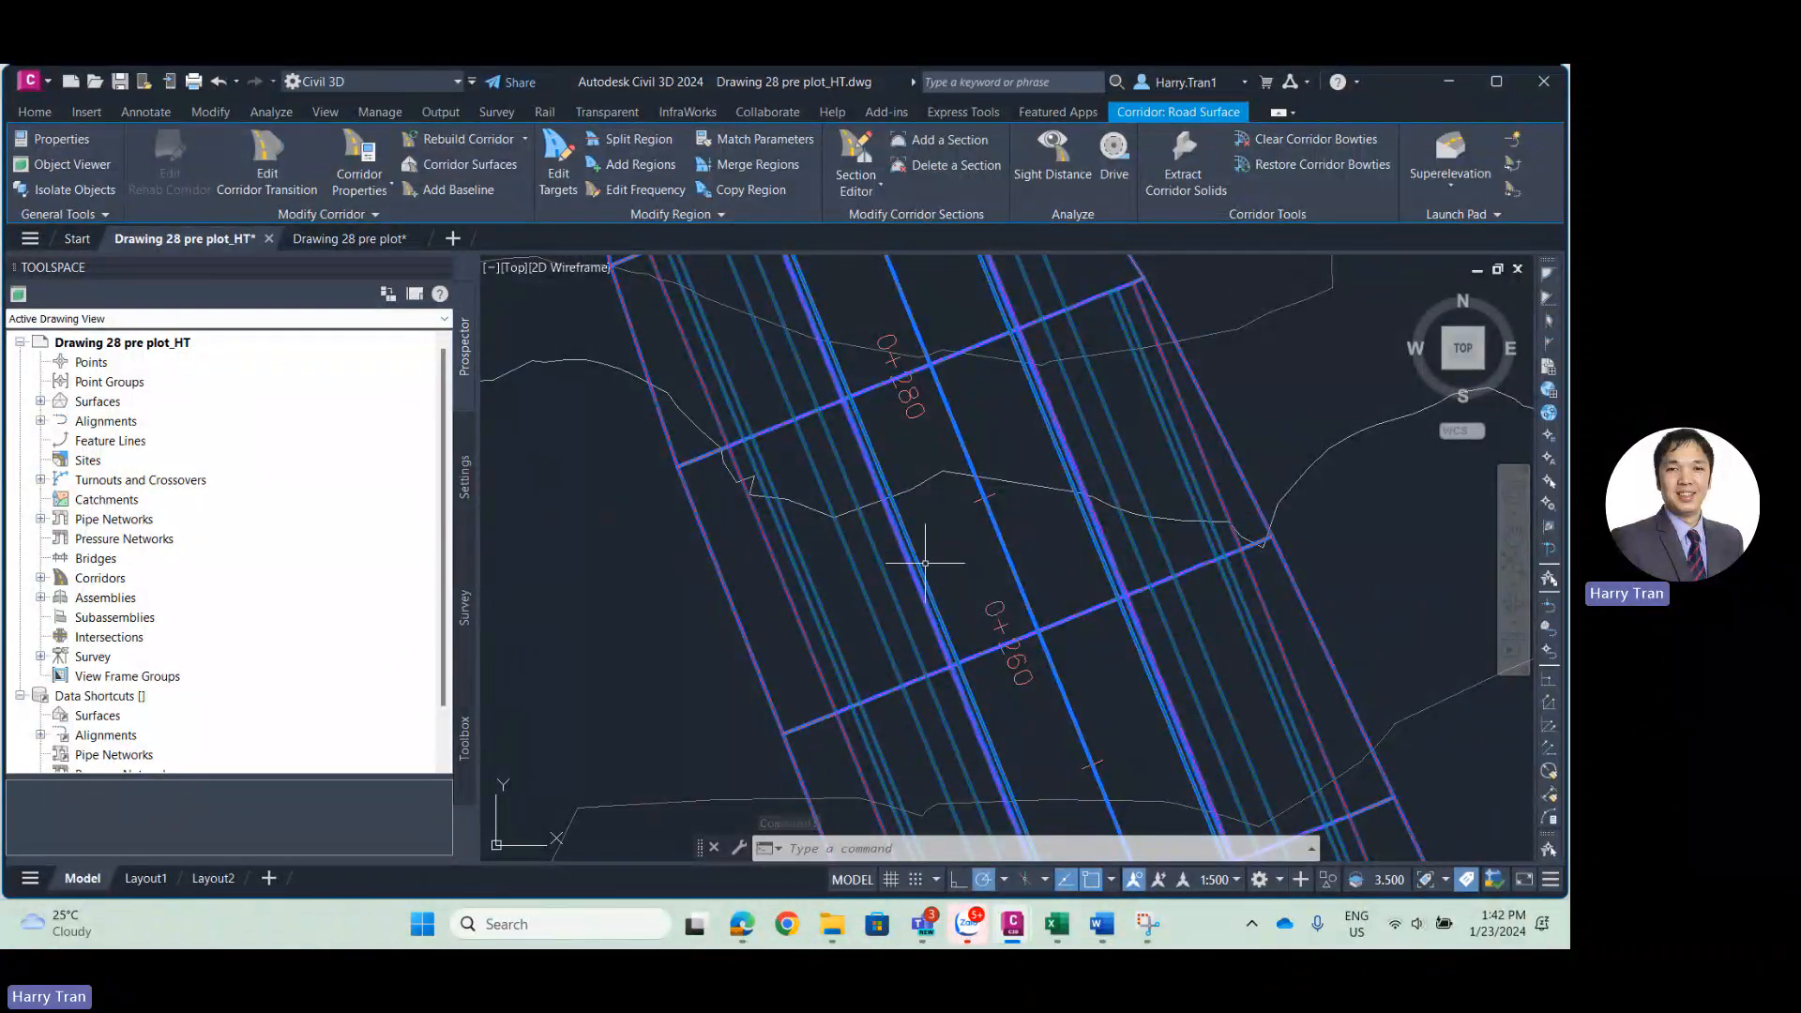
scroll(938, 556, "down", 3)
middle_click_drag(948, 569, 960, 621)
scroll(960, 626, "up", 3)
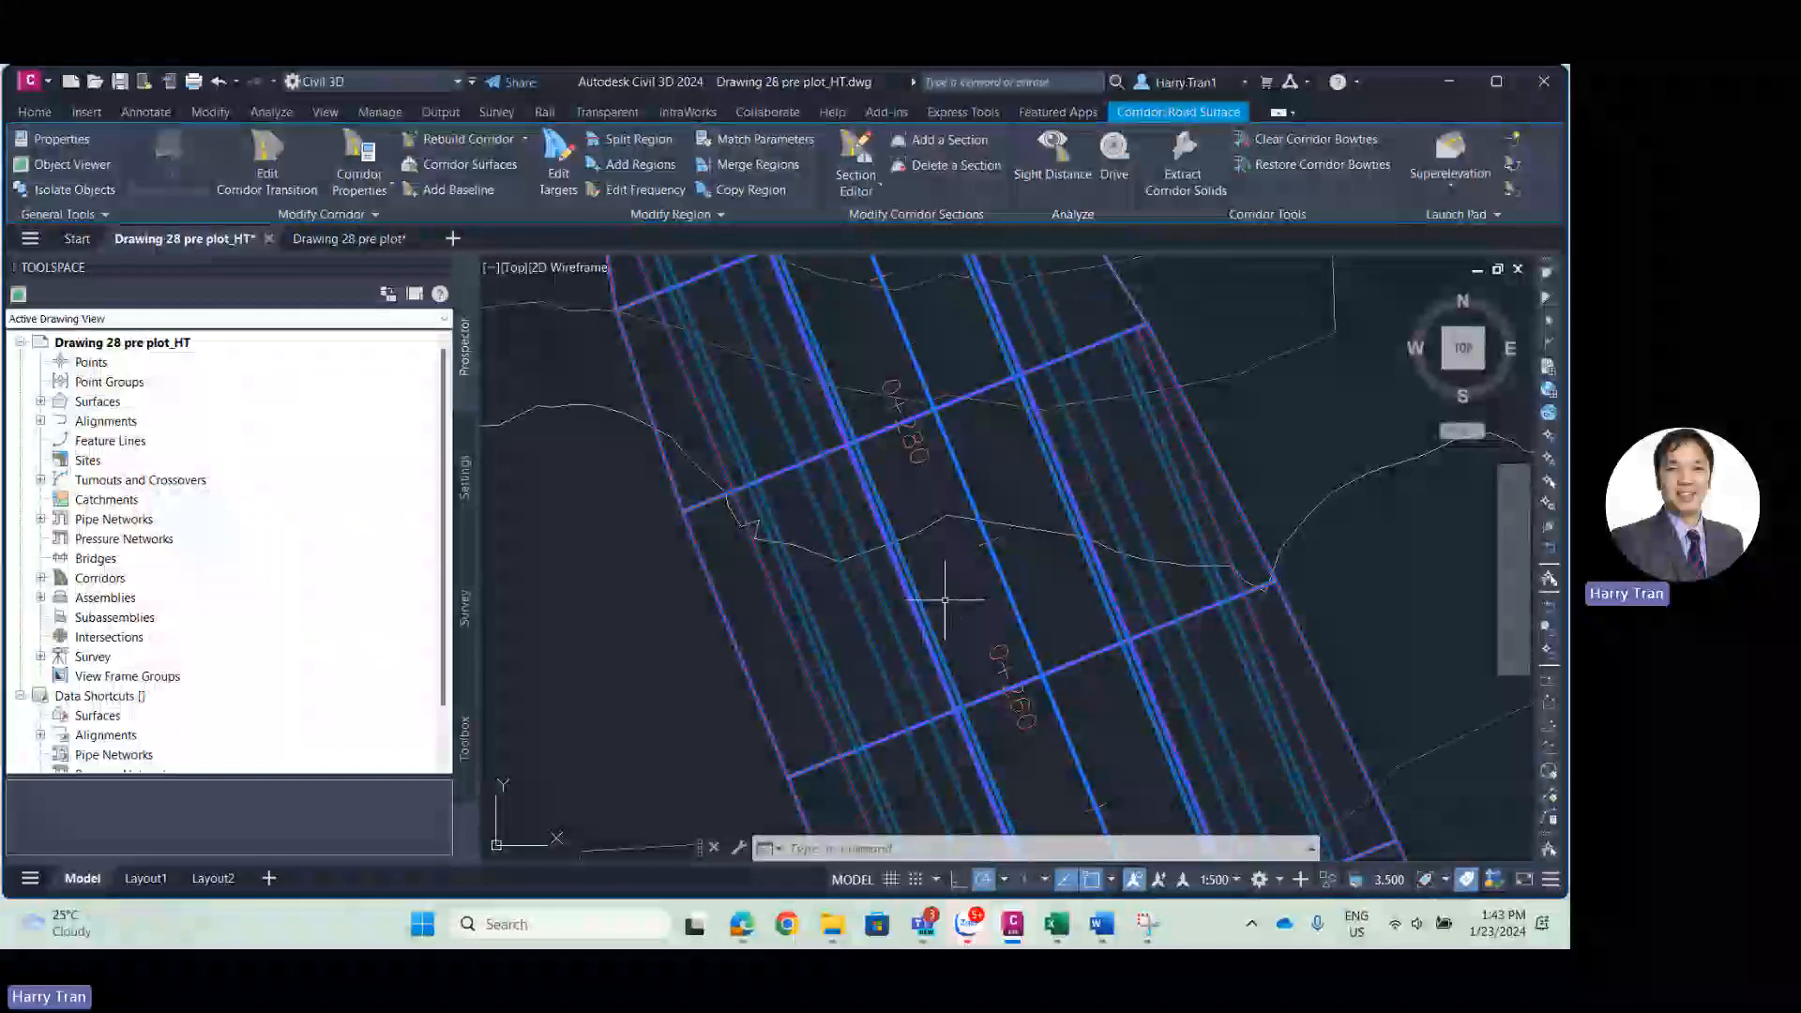
key("Escape")
scroll(972, 583, "up", 2)
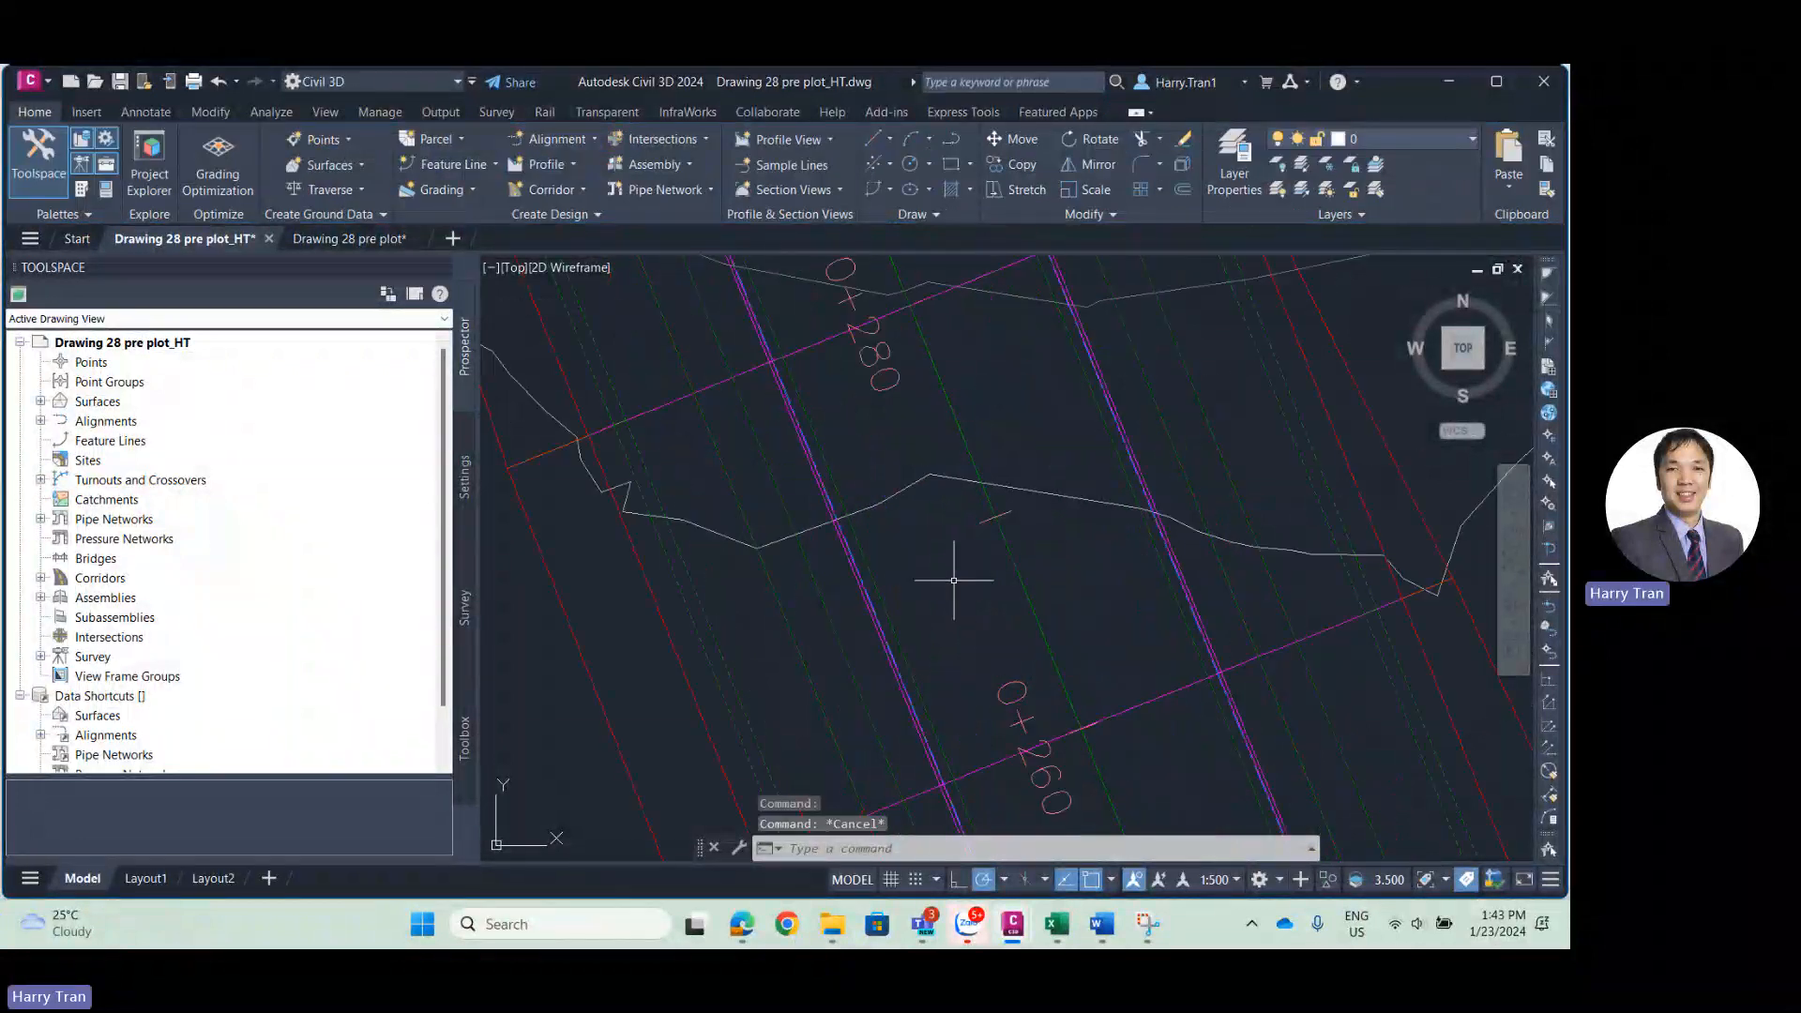
scroll(941, 588, "down", 2)
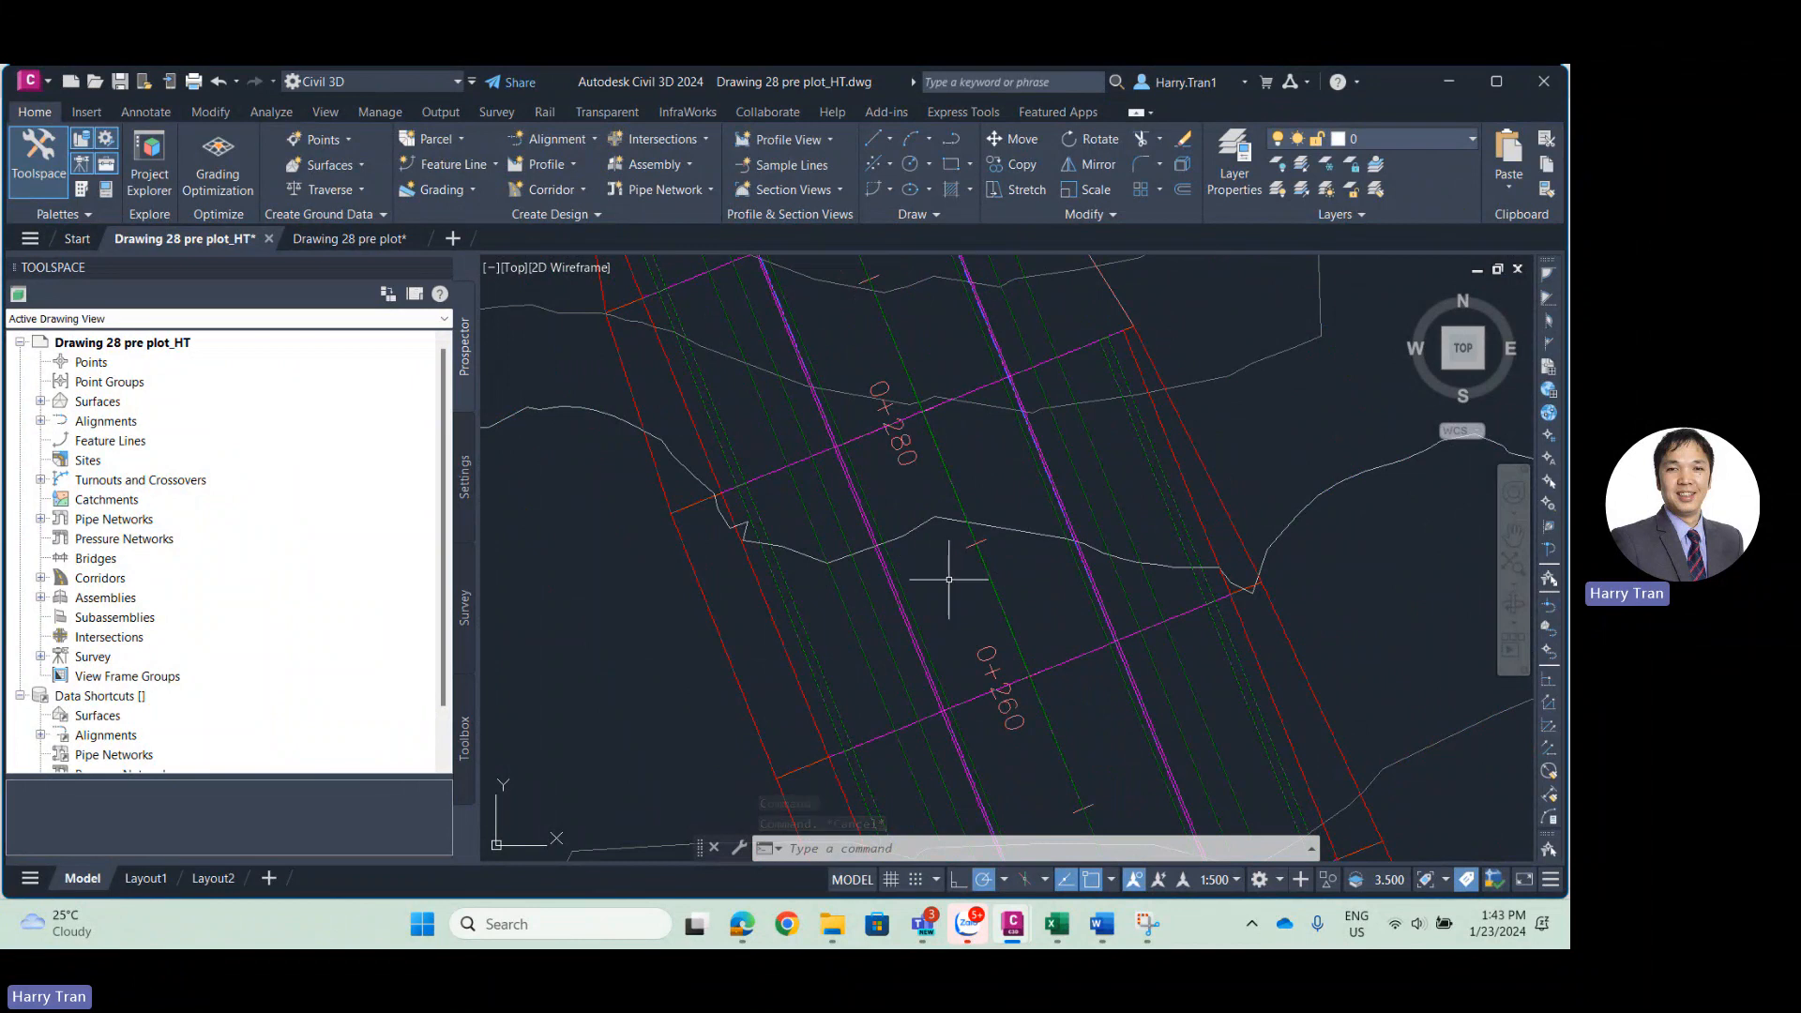
scroll(949, 600, "down", 4)
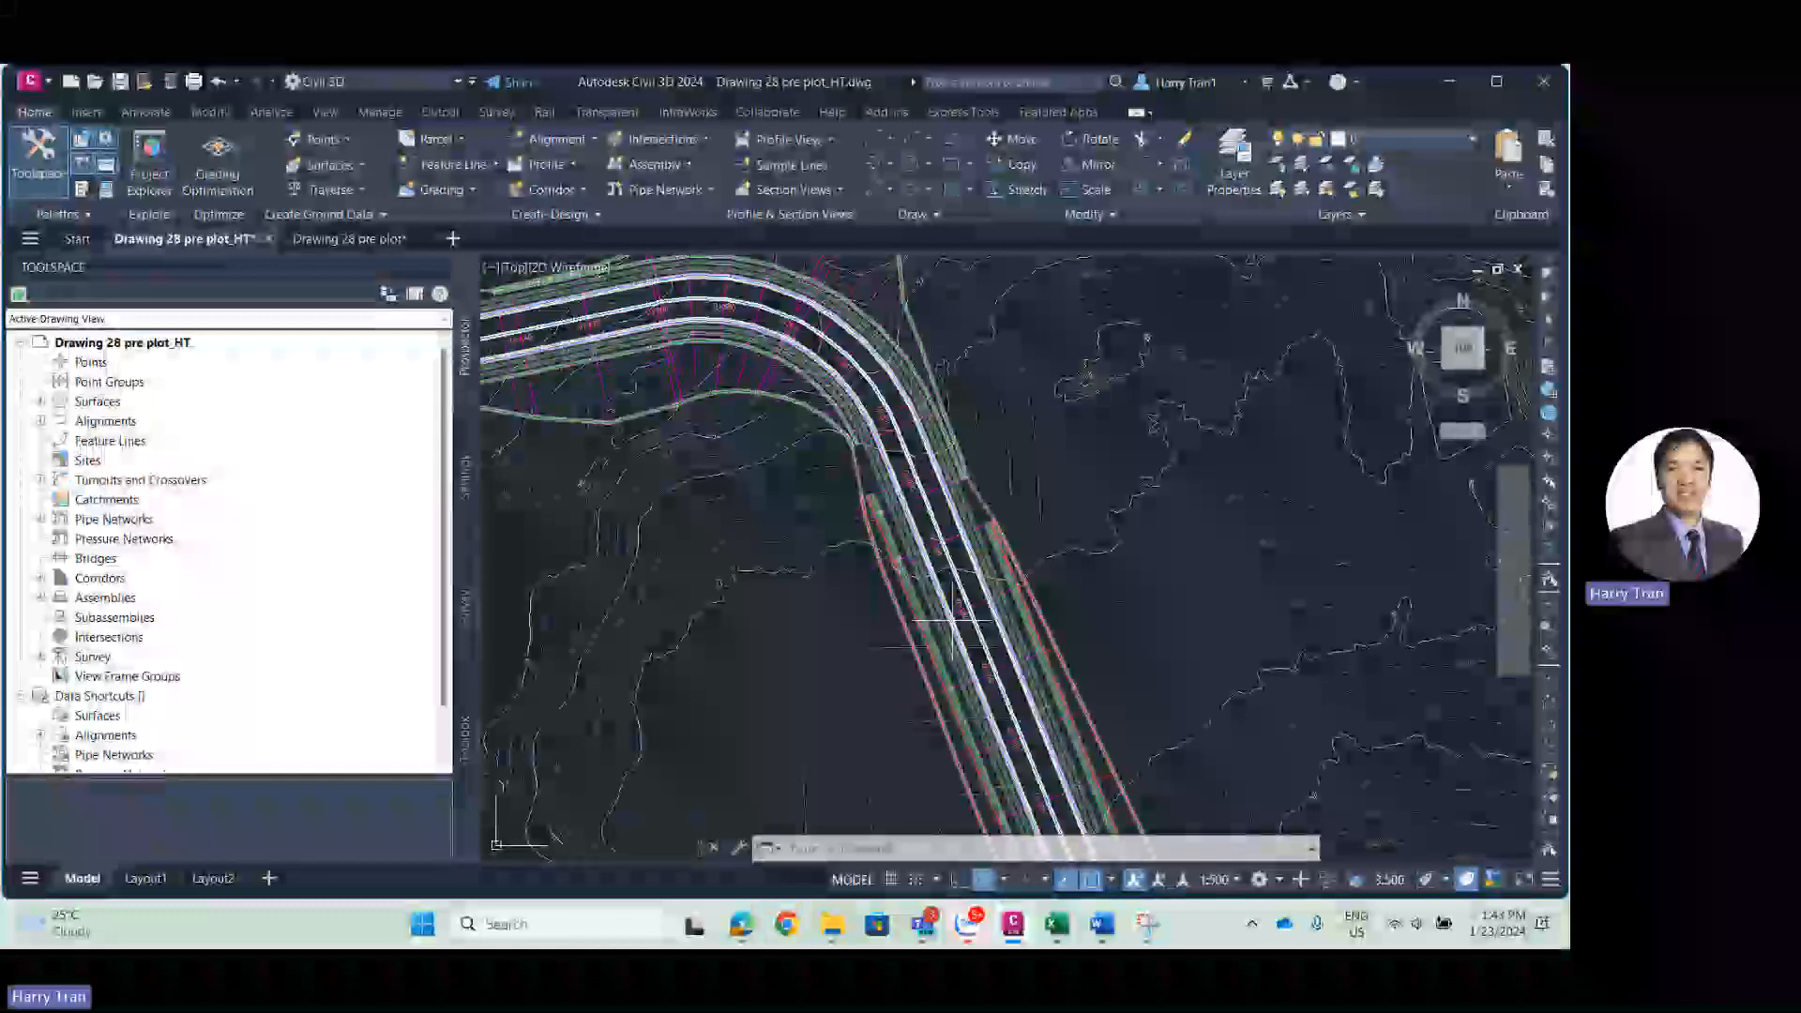
scroll(1009, 558, "down", 1)
scroll(1008, 555, "up", 1)
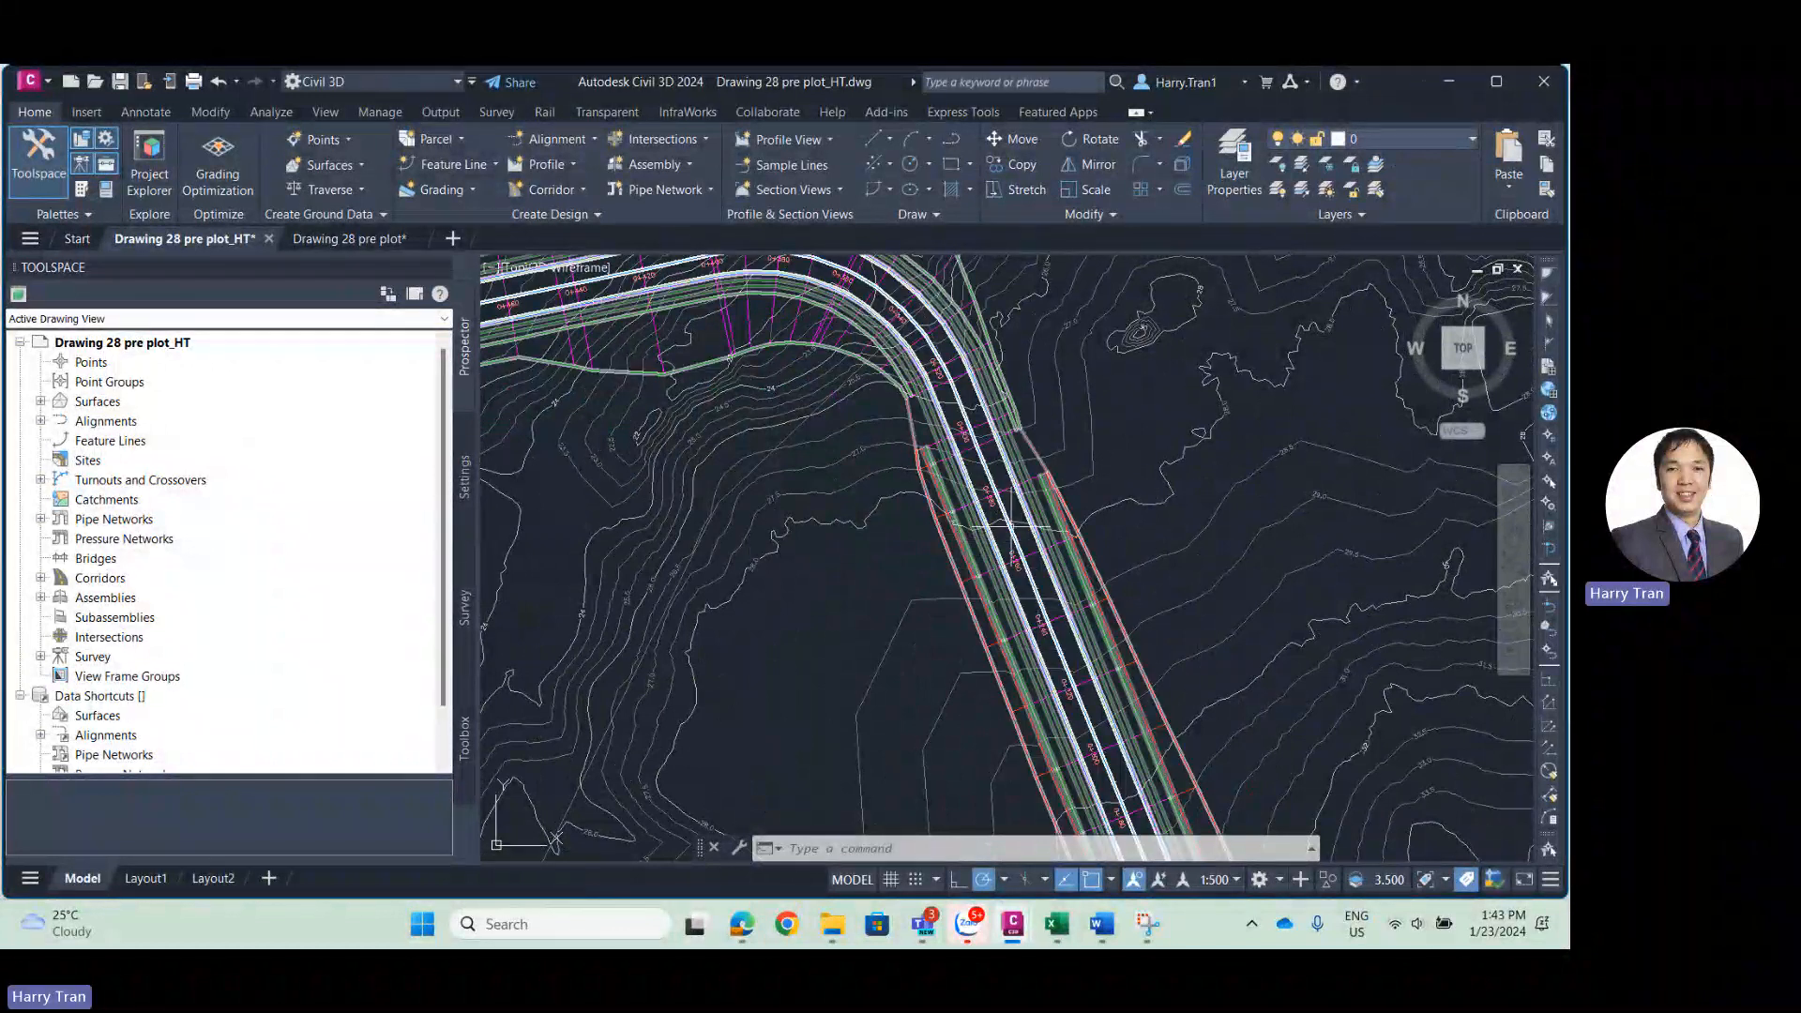
scroll(1018, 533, "up", 3)
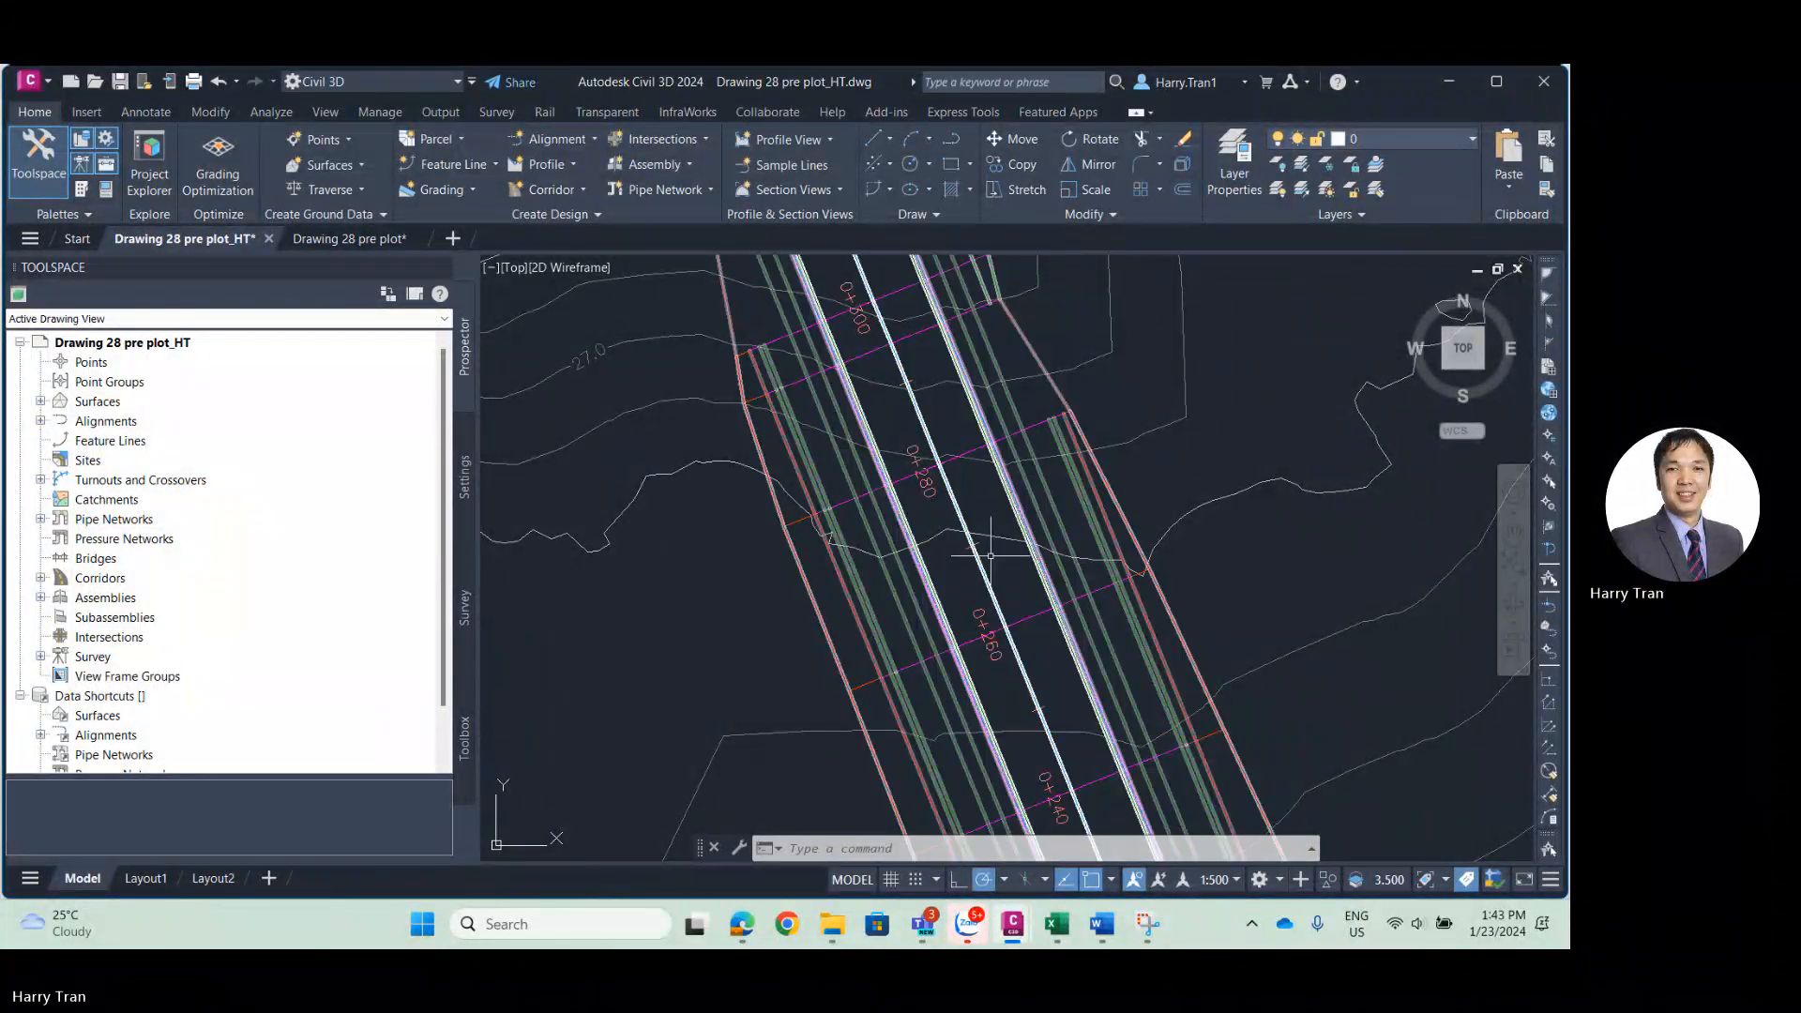
Create a corridor surface for the Road Surface corridor and add the Top link code as its data.
left_click(869, 603)
right_click(869, 602)
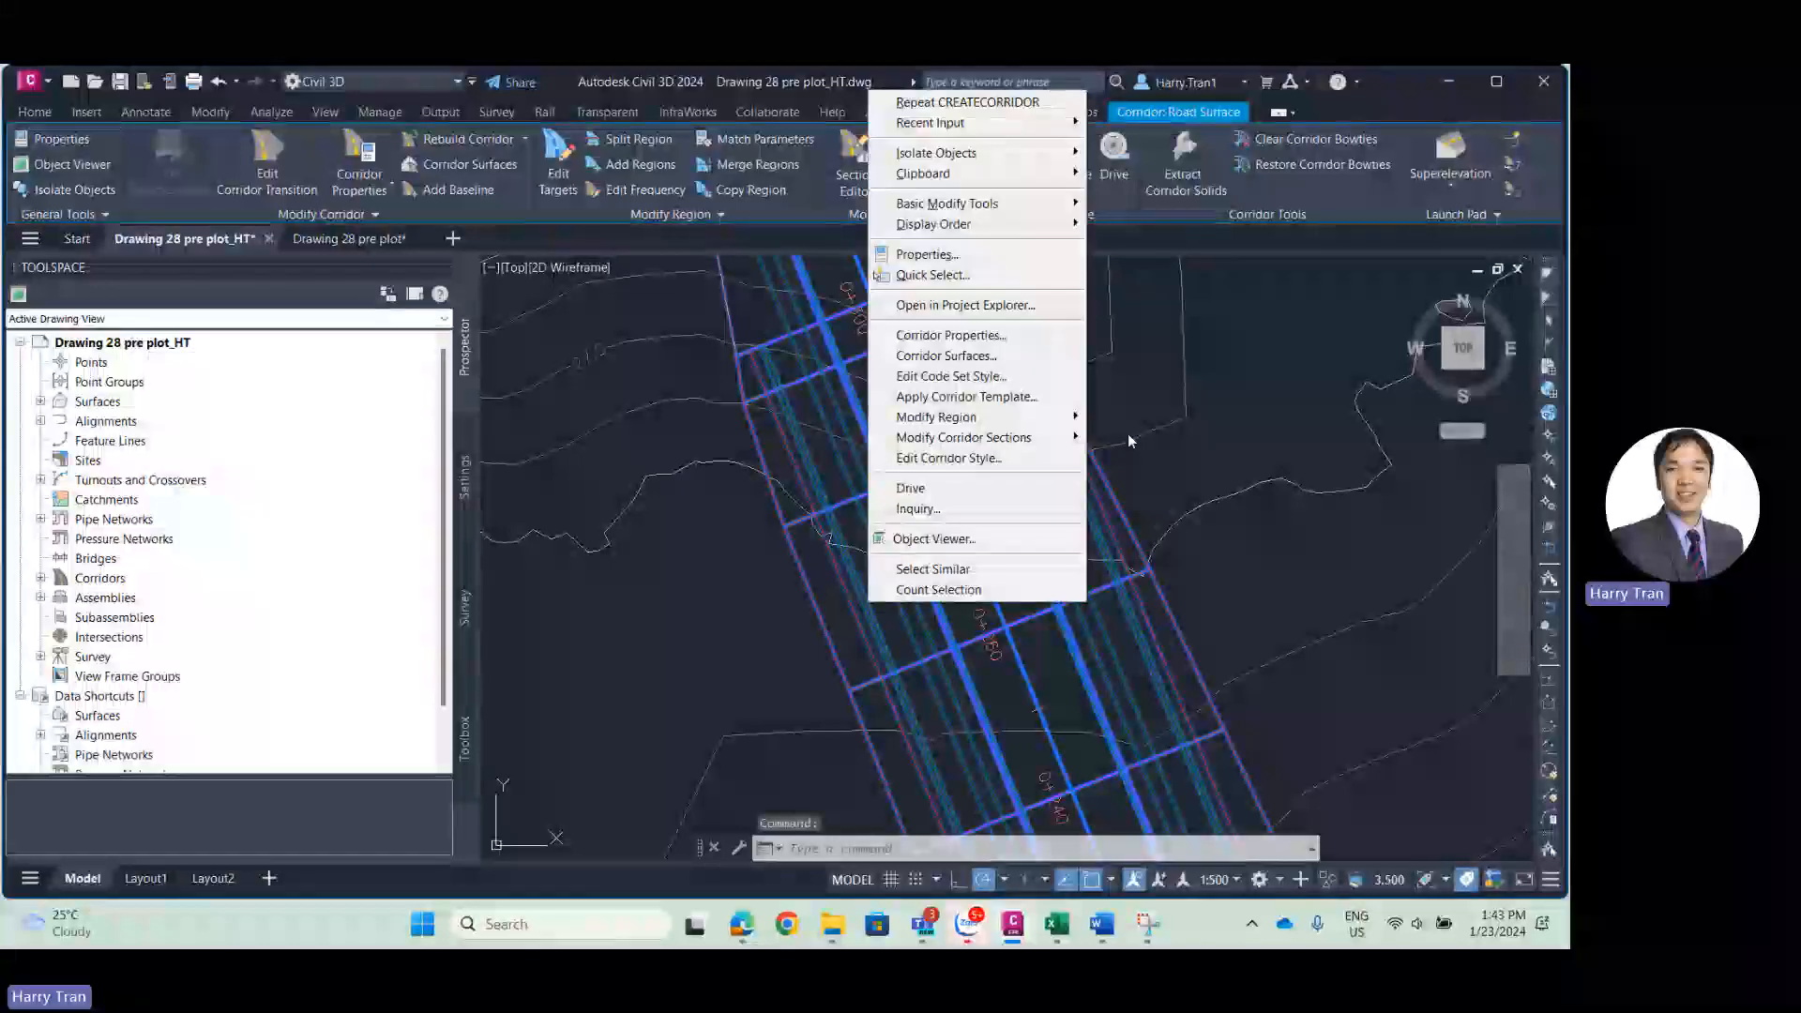
left_click(964, 362)
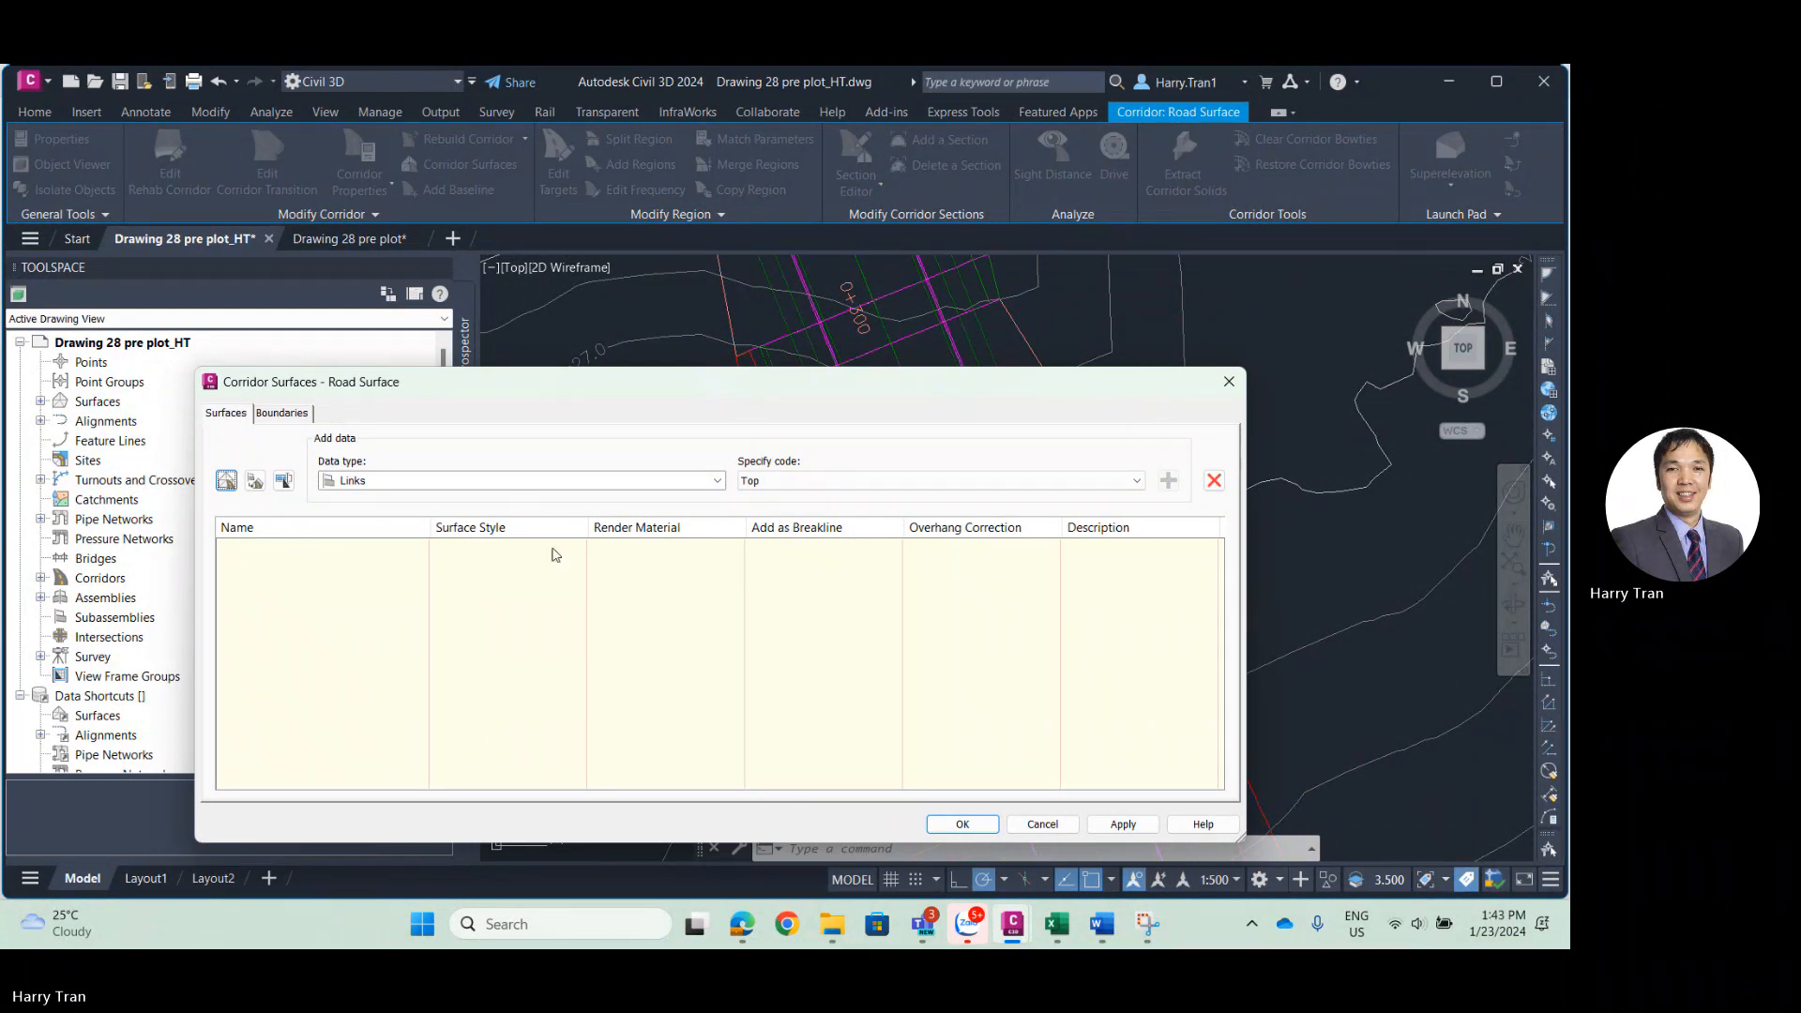
left_click(227, 482)
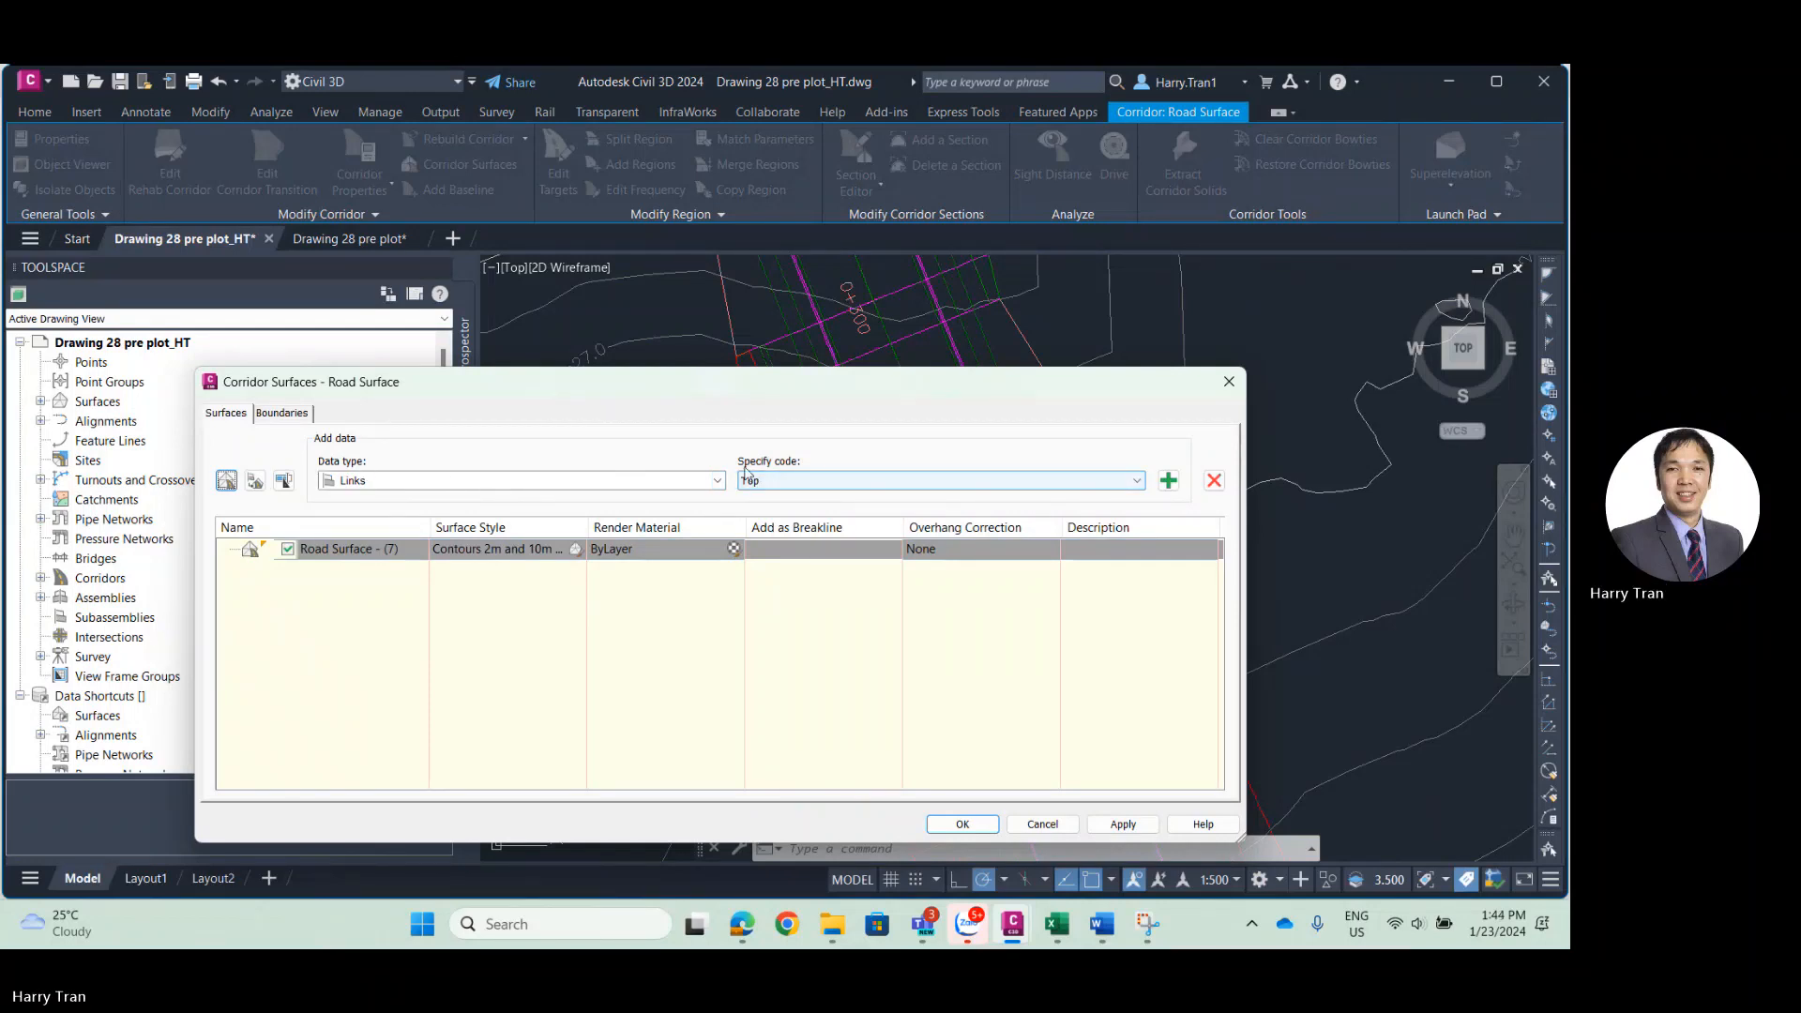
left_click(786, 482)
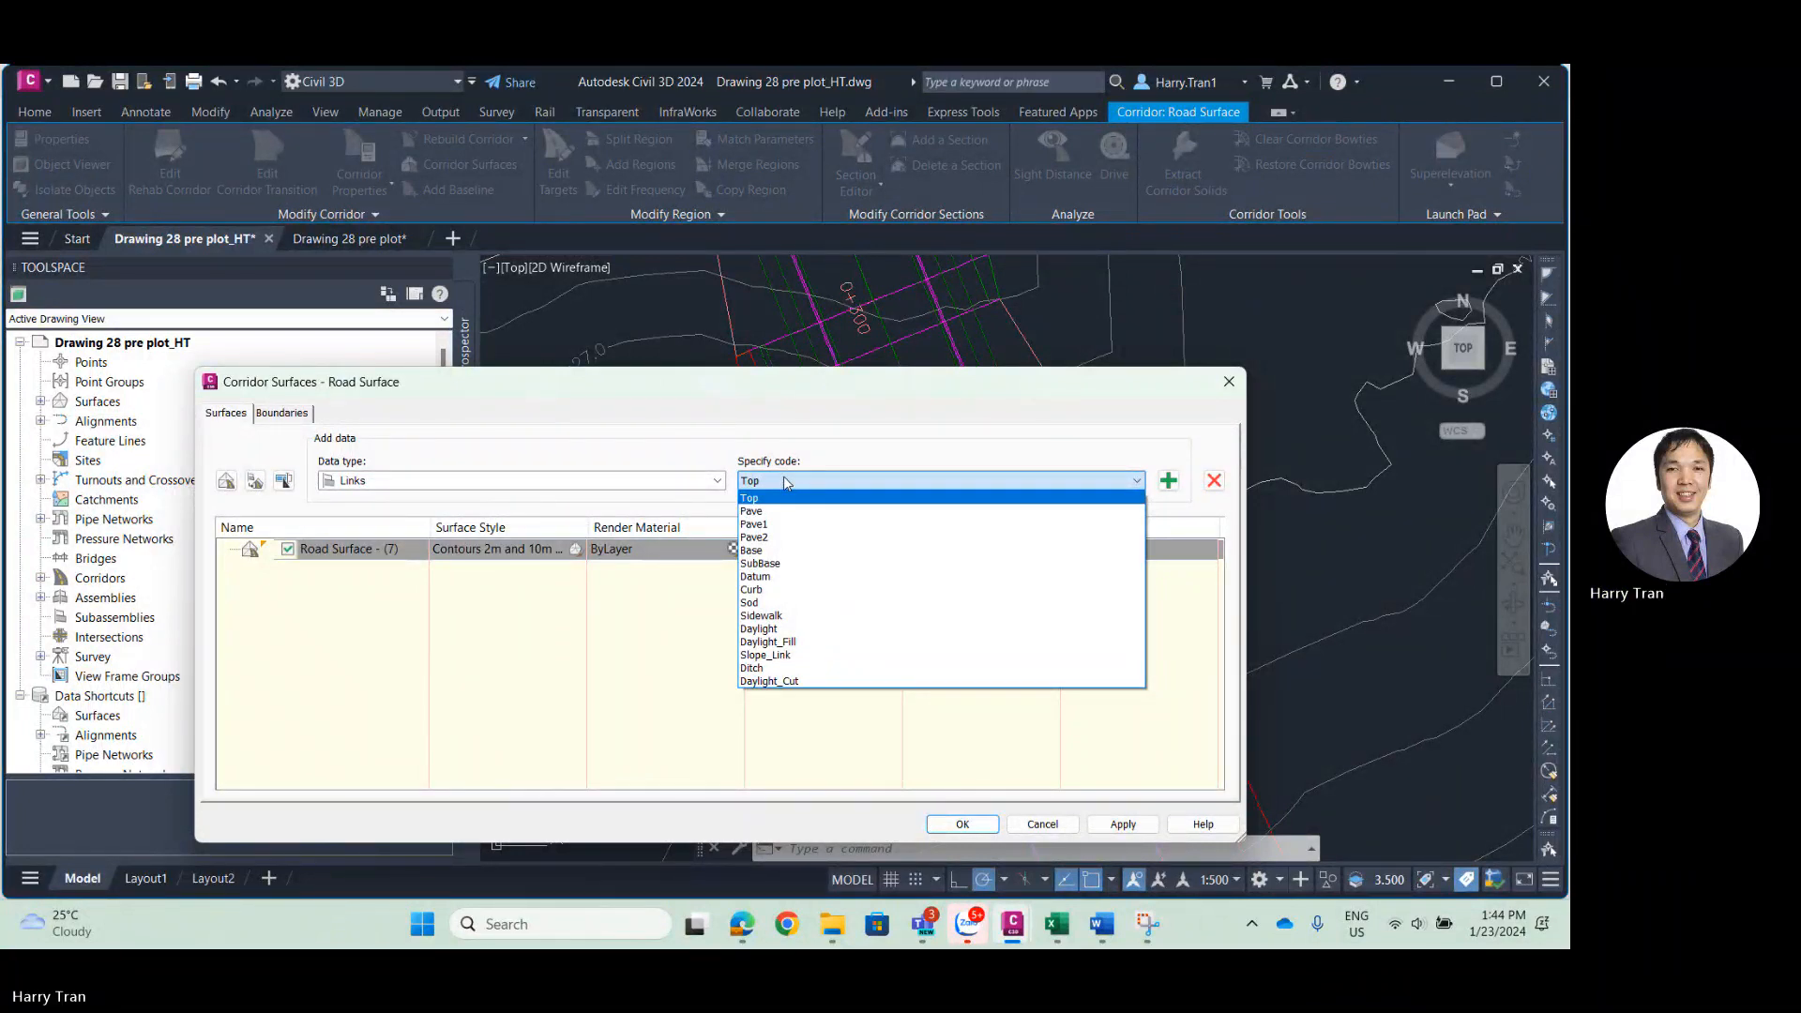
left_click(784, 480)
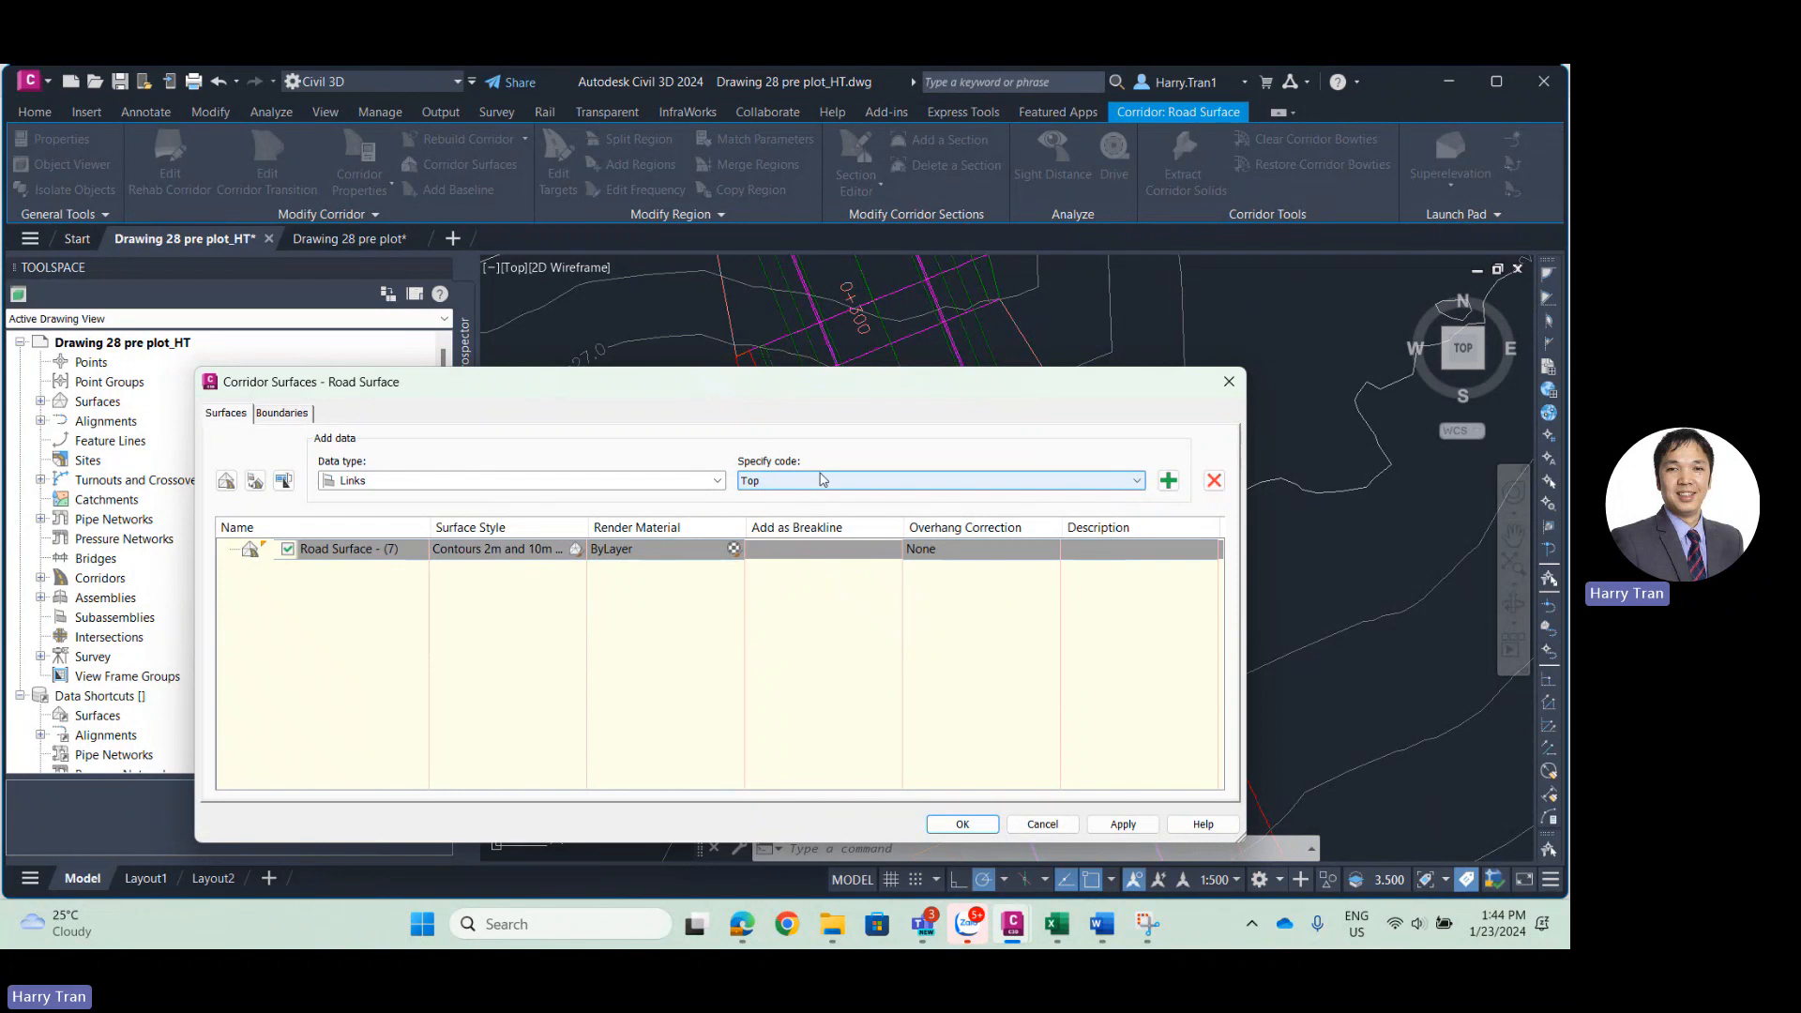
left_click(1169, 482)
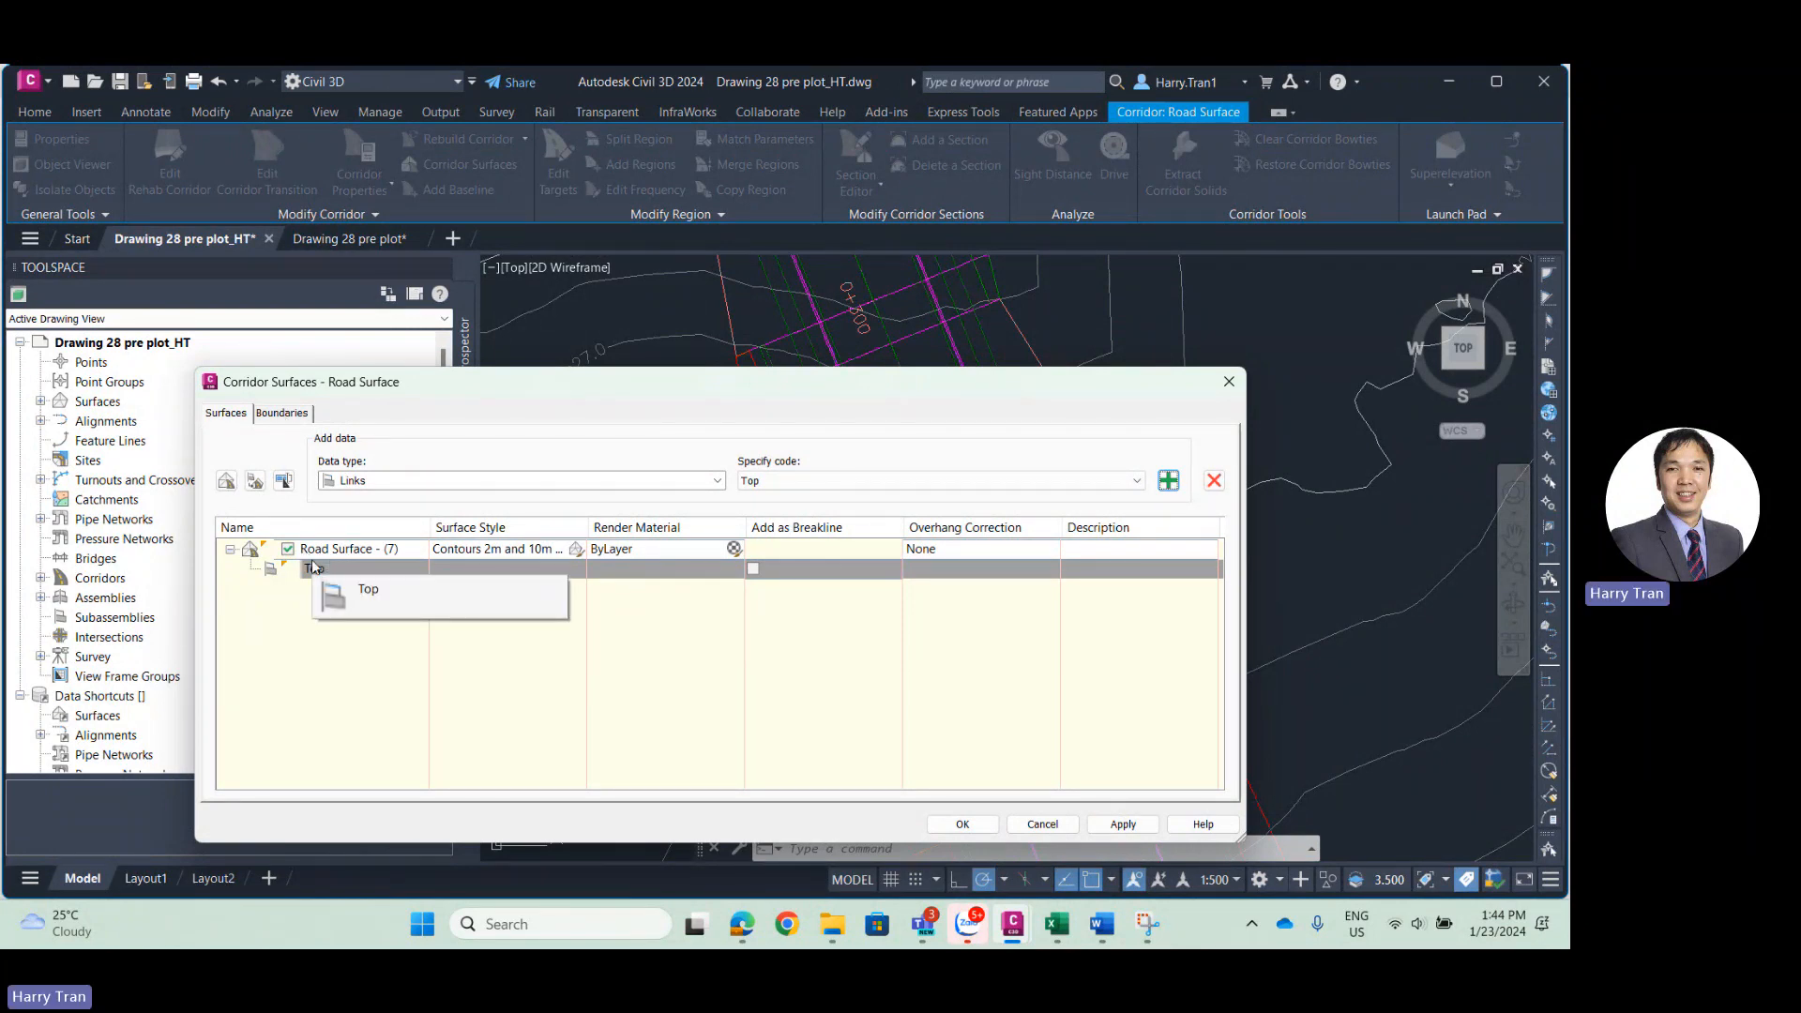
Add the corridor extents as the new corridor surface's outer boundary, rebuild the corridor, and accept the surface settings.
left_click(297, 419)
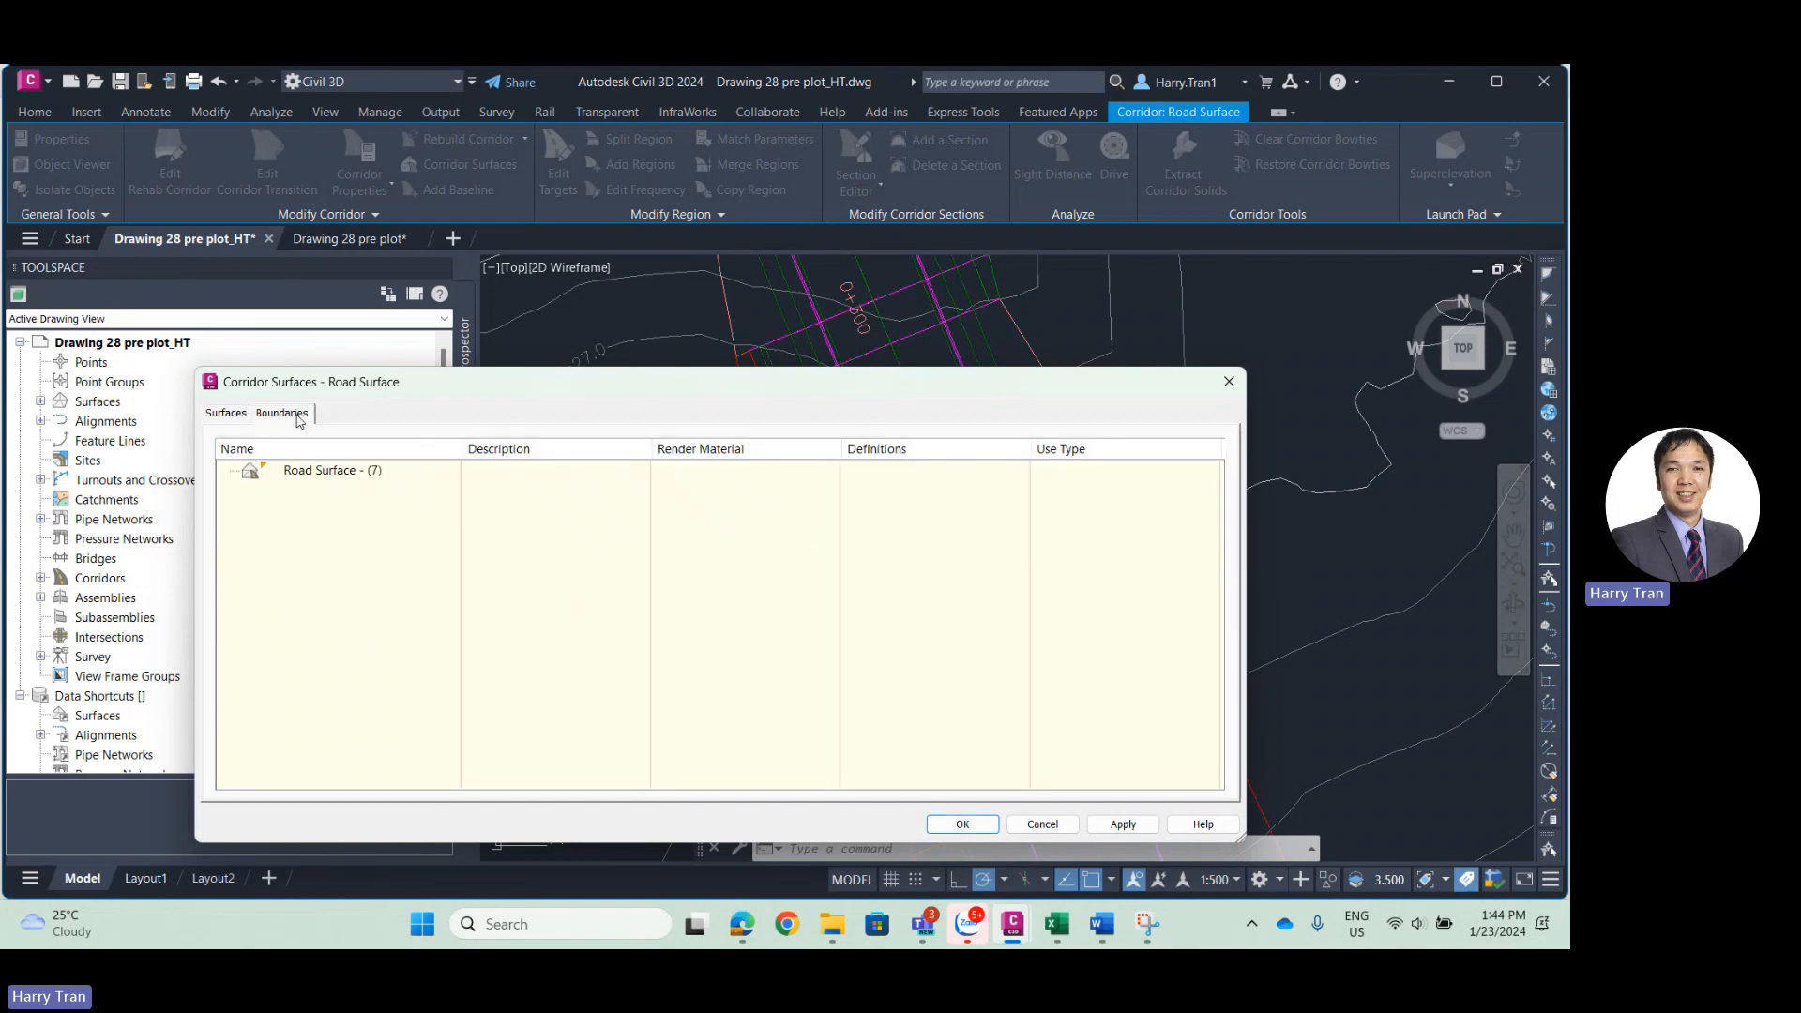
left_click(339, 474)
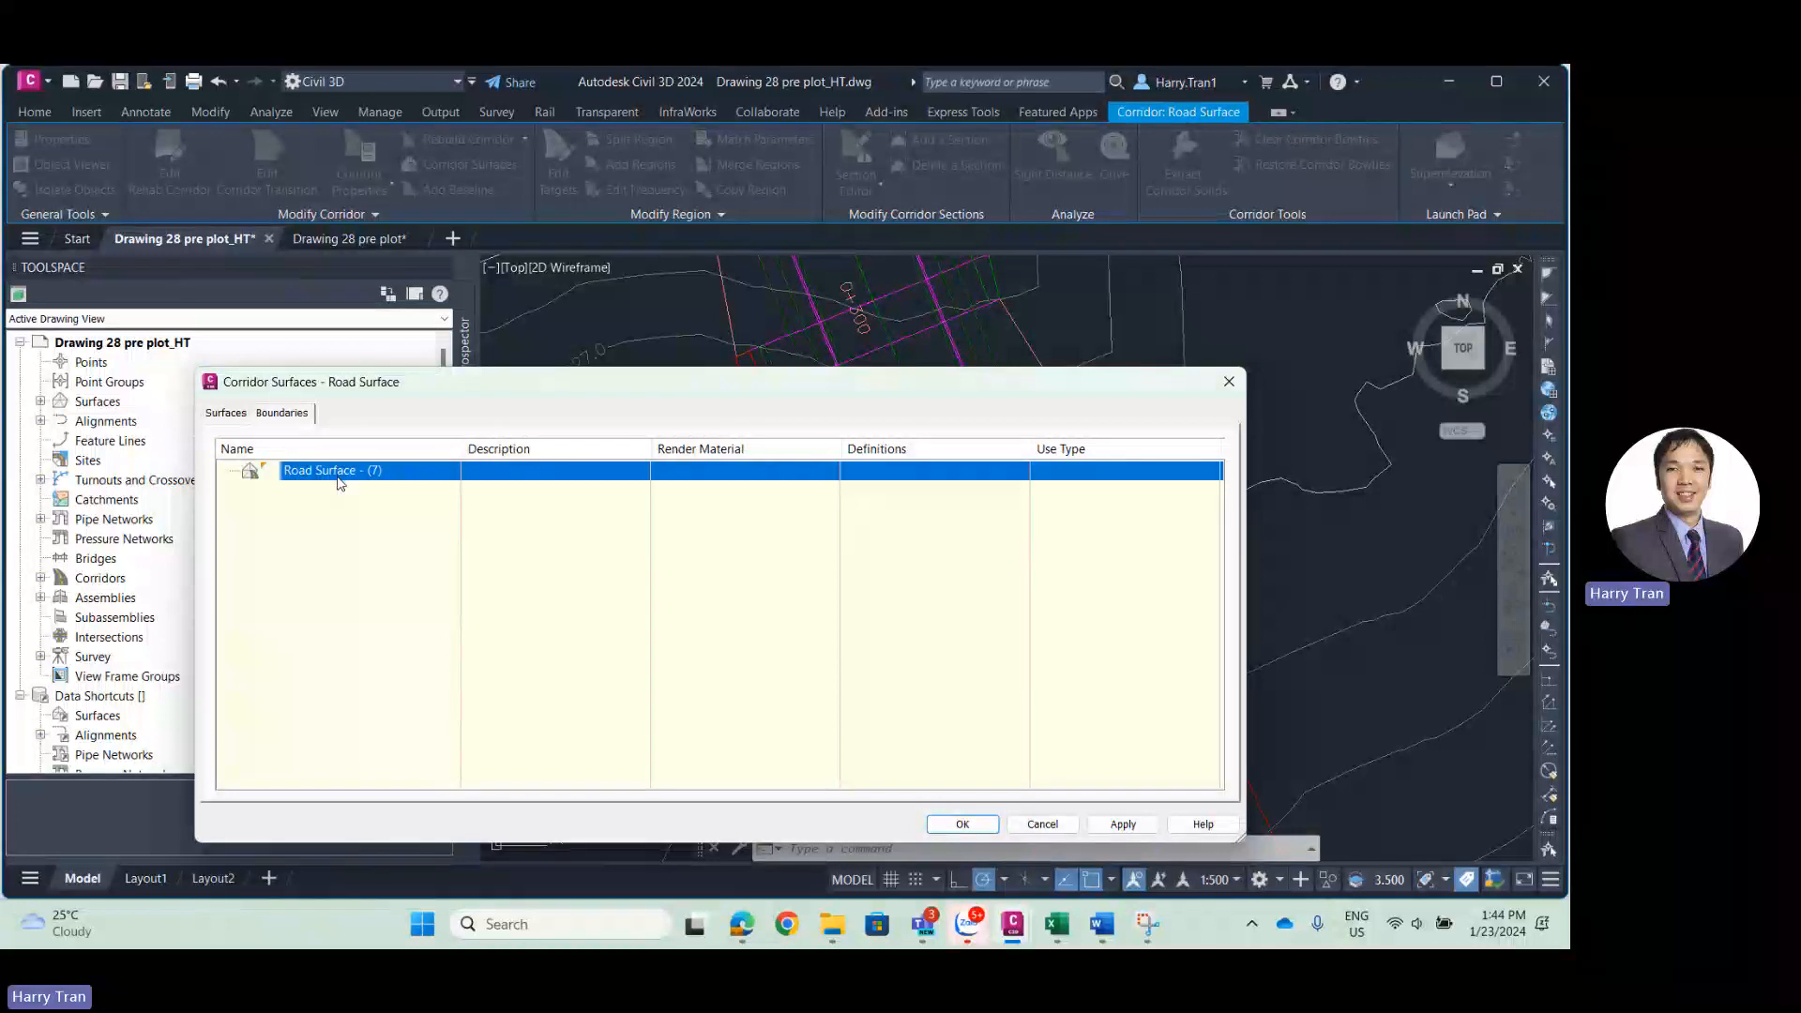
right_click(346, 476)
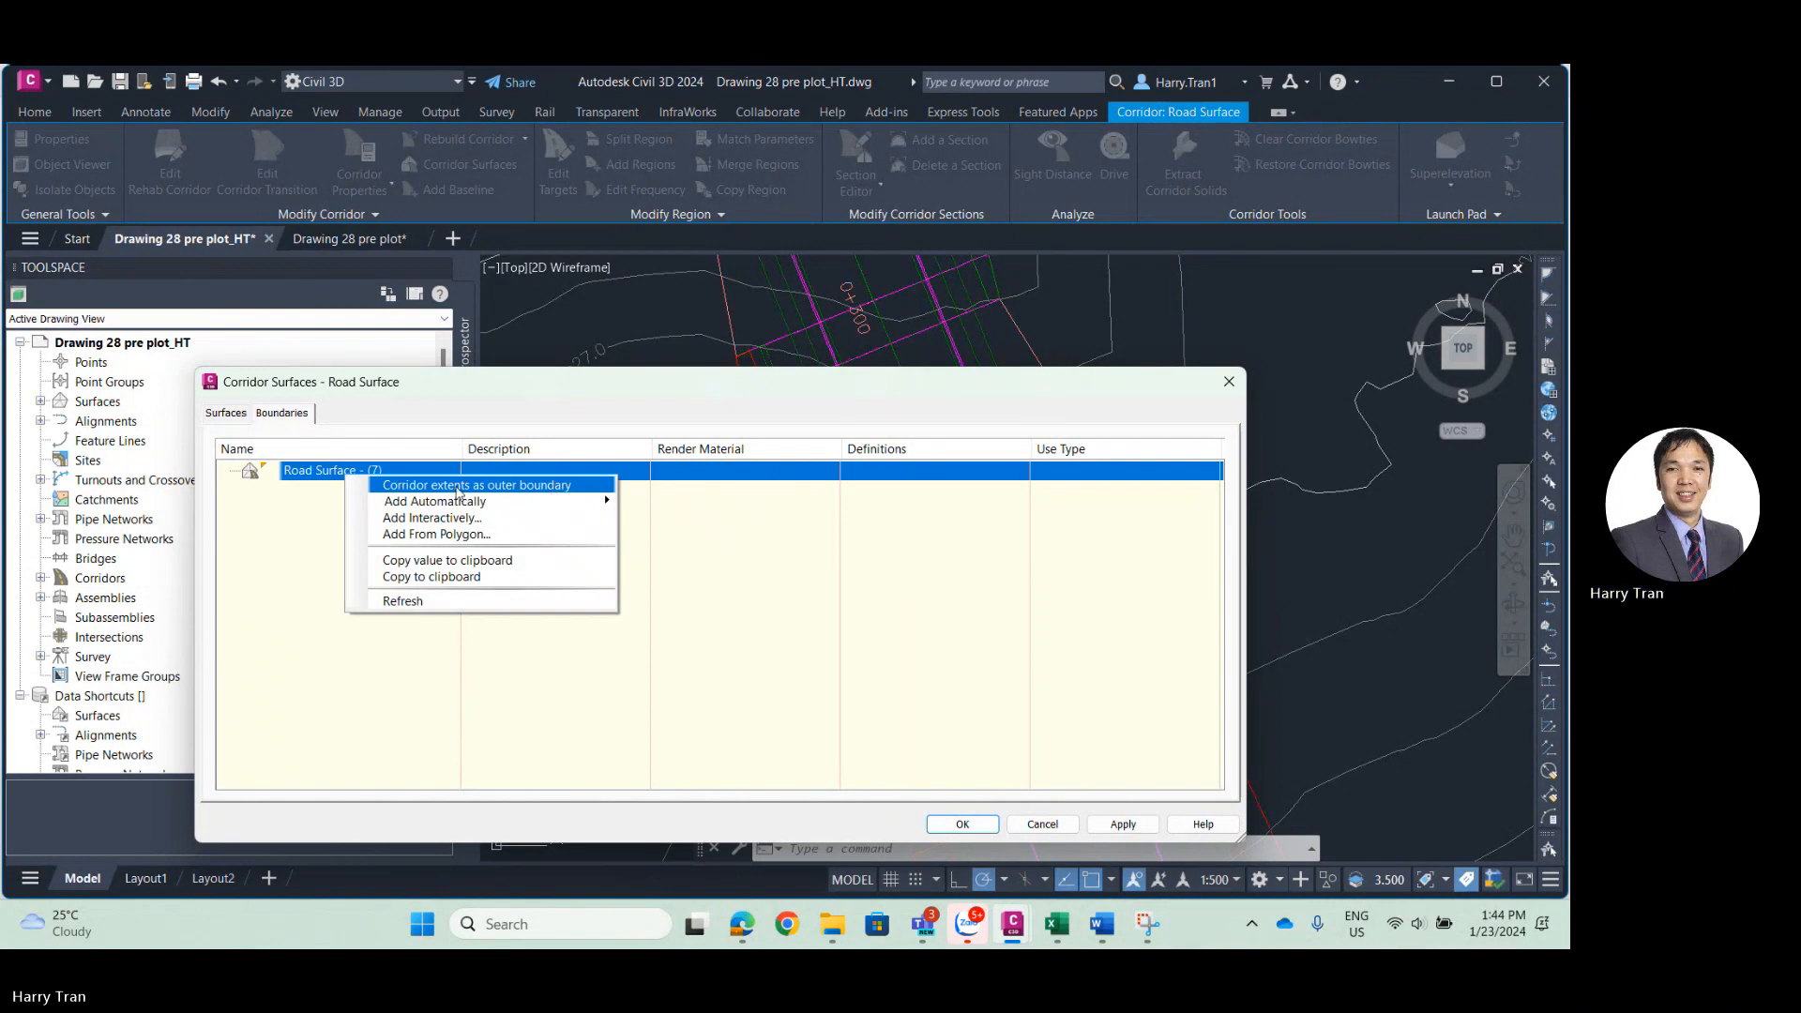
left_click(459, 485)
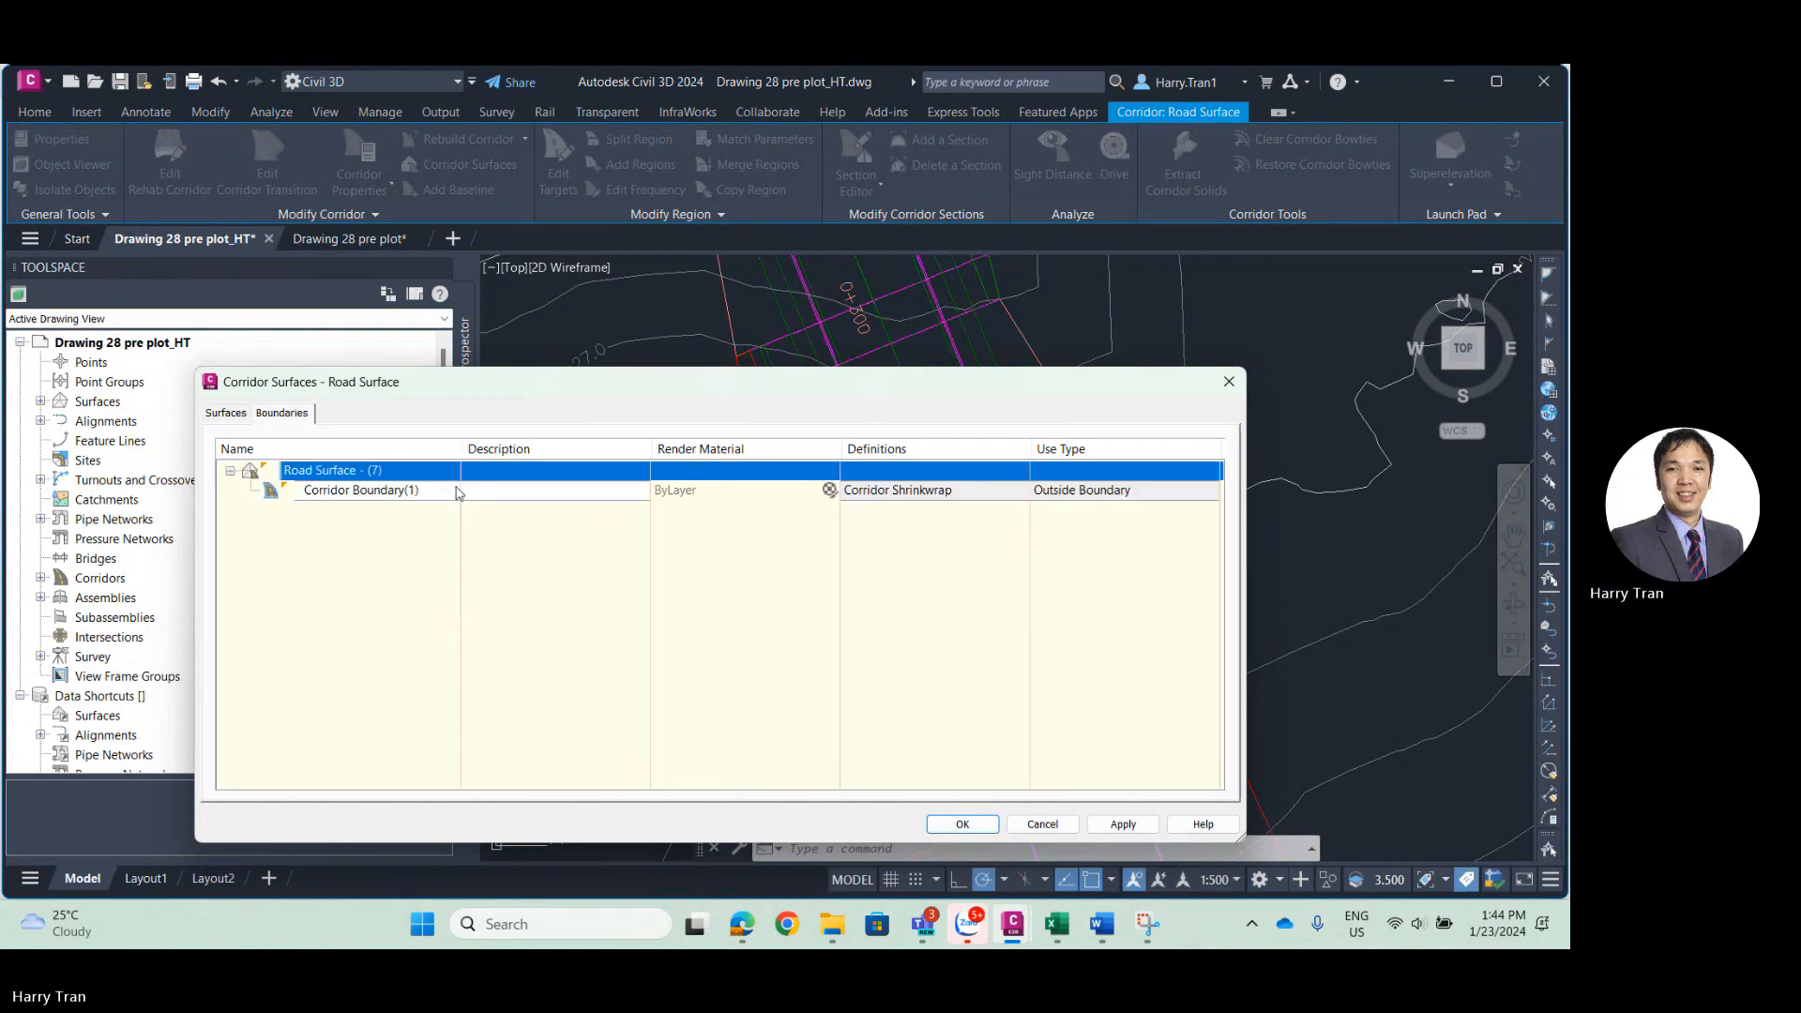
left_click(1116, 823)
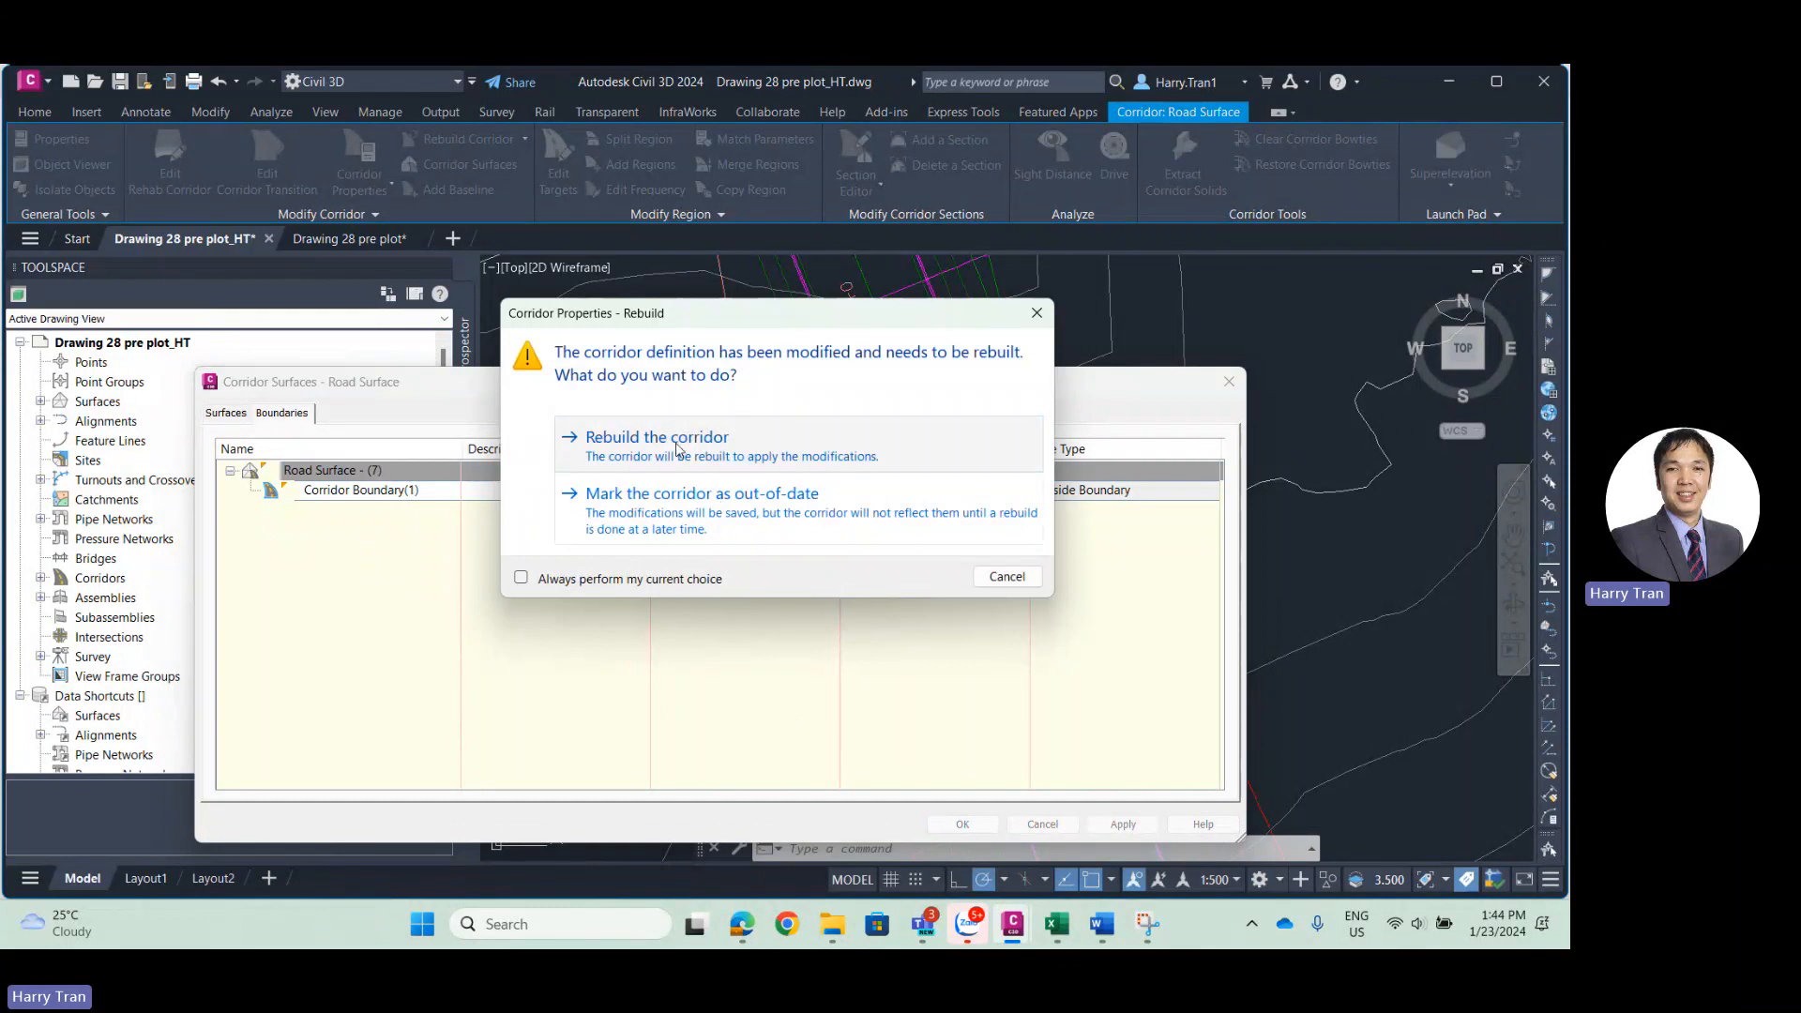
left_click(678, 448)
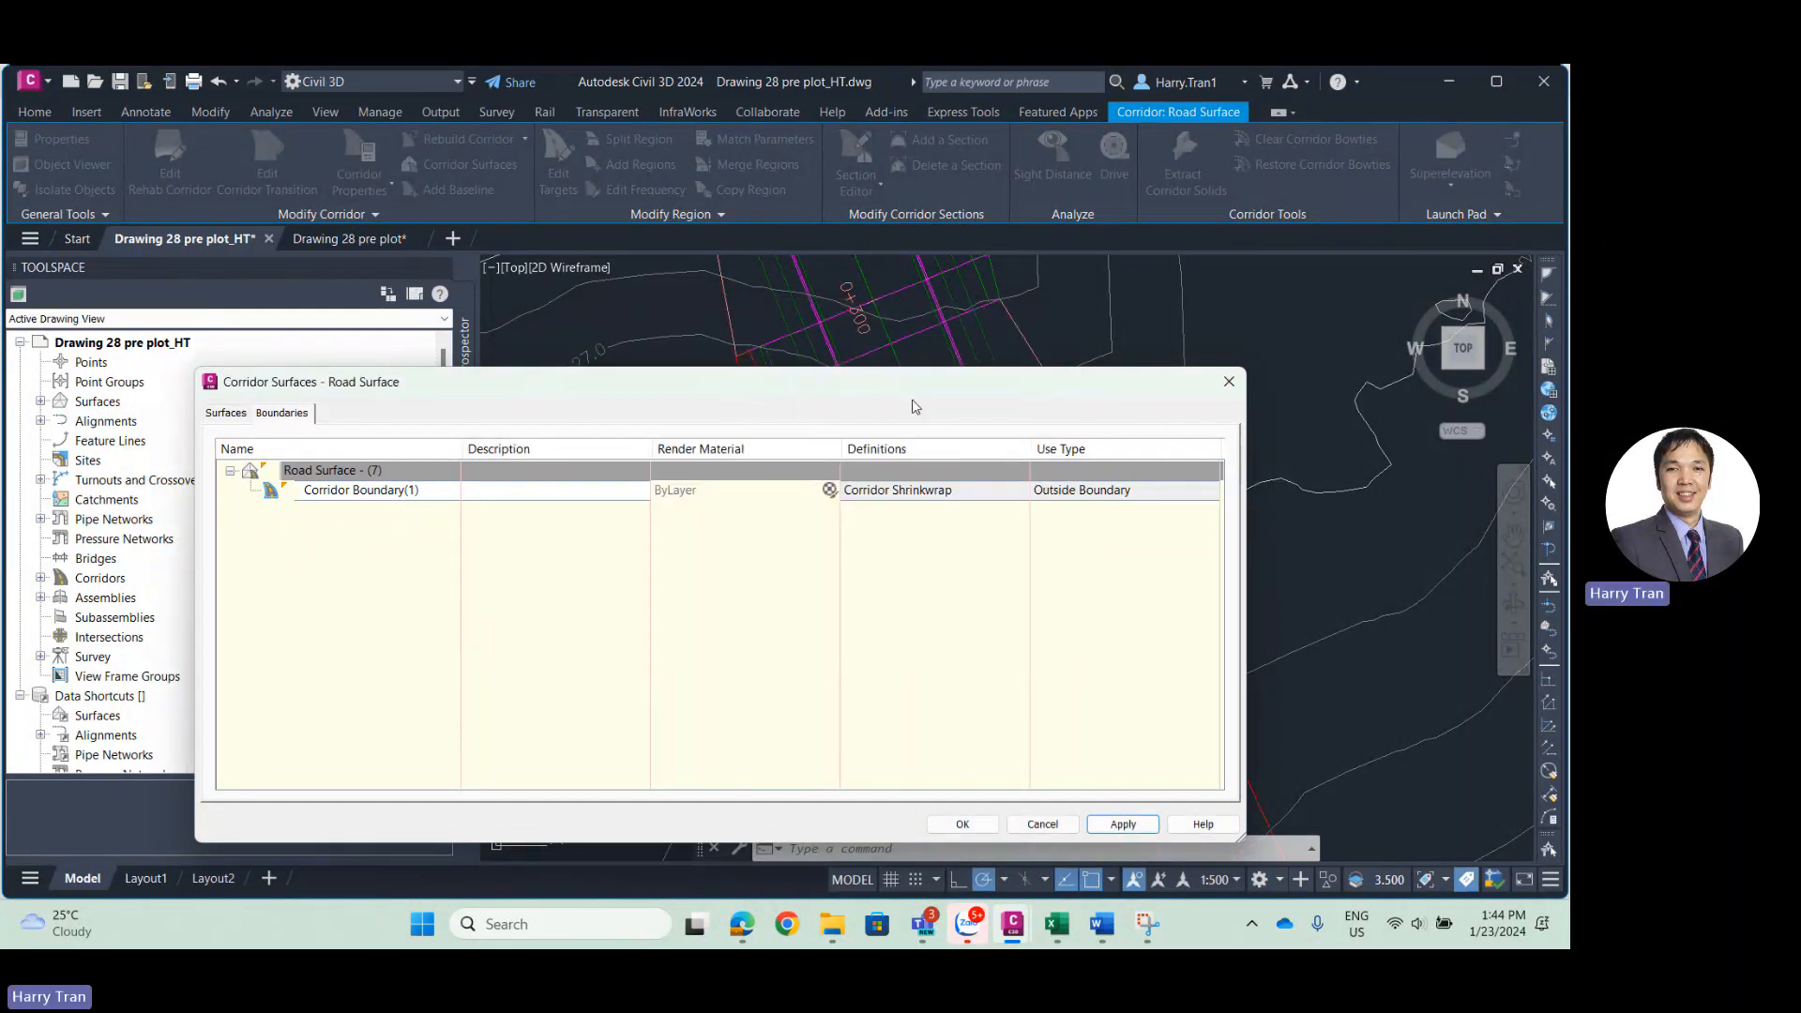
mouse_move(916, 405)
left_mouse_down()
mouse_move(939, 673)
mouse_move(903, 401)
mouse_move(904, 465)
left_mouse_up()
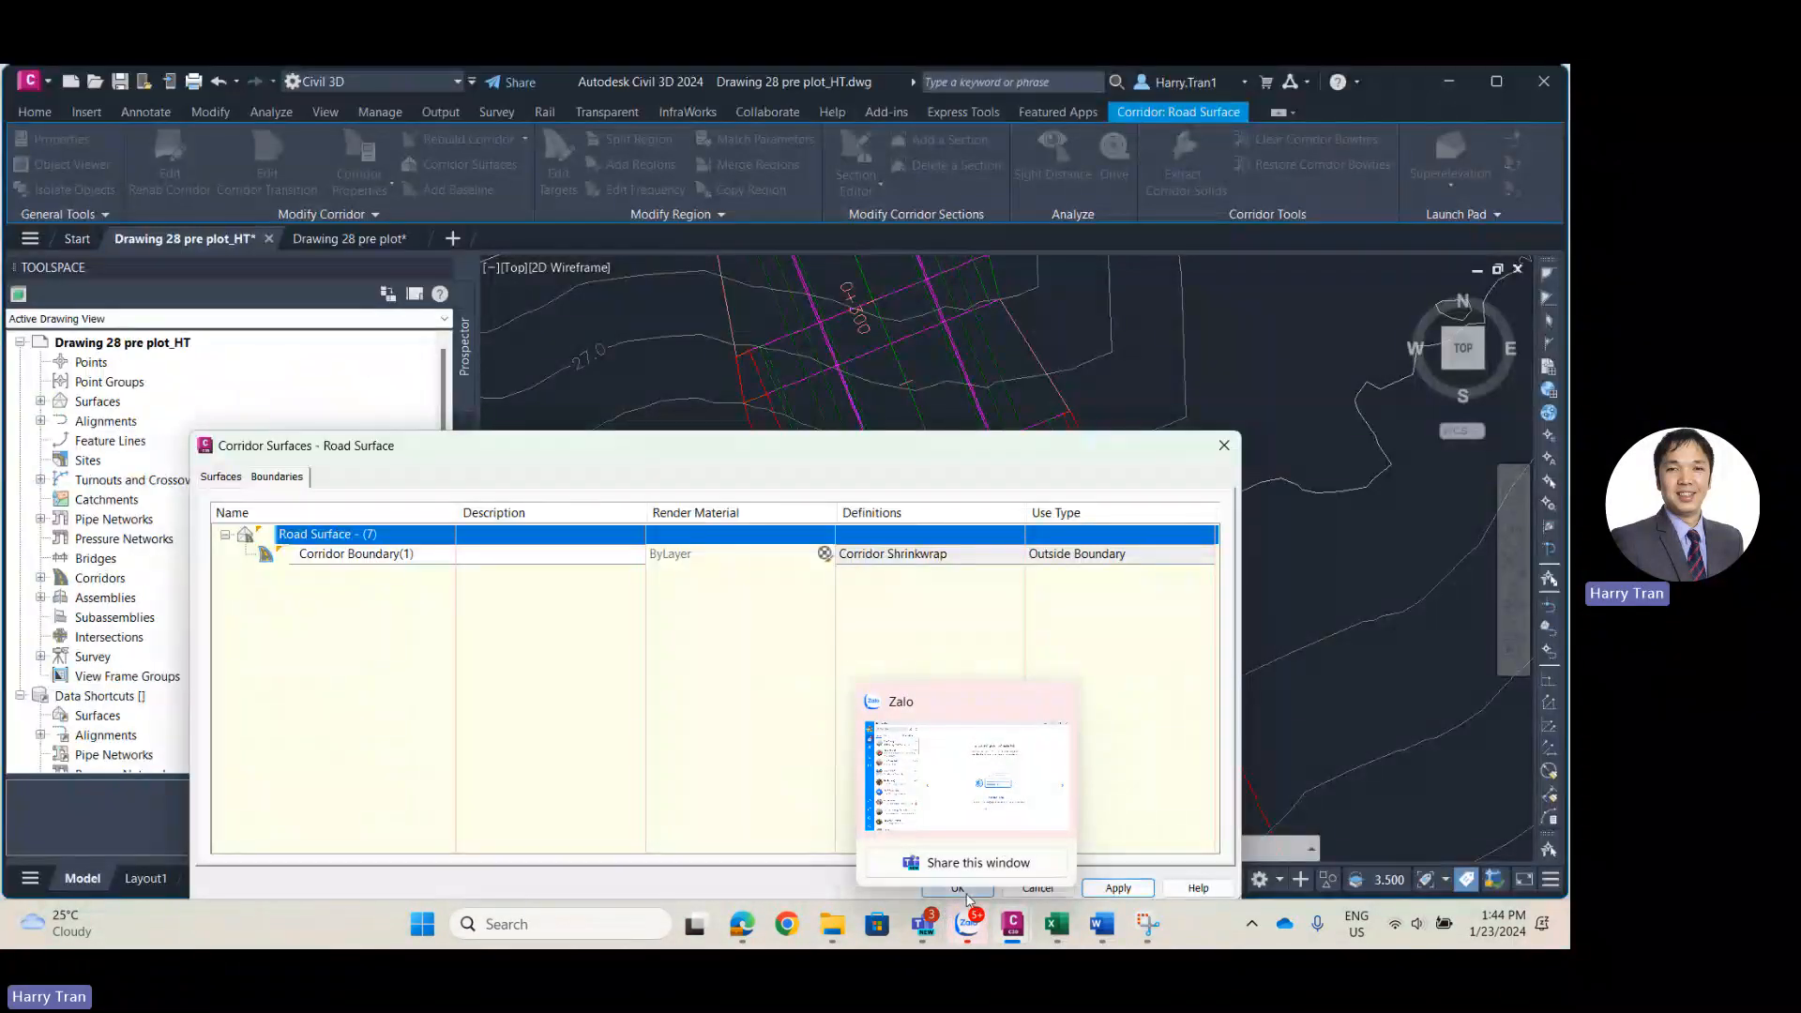
left_click(965, 891)
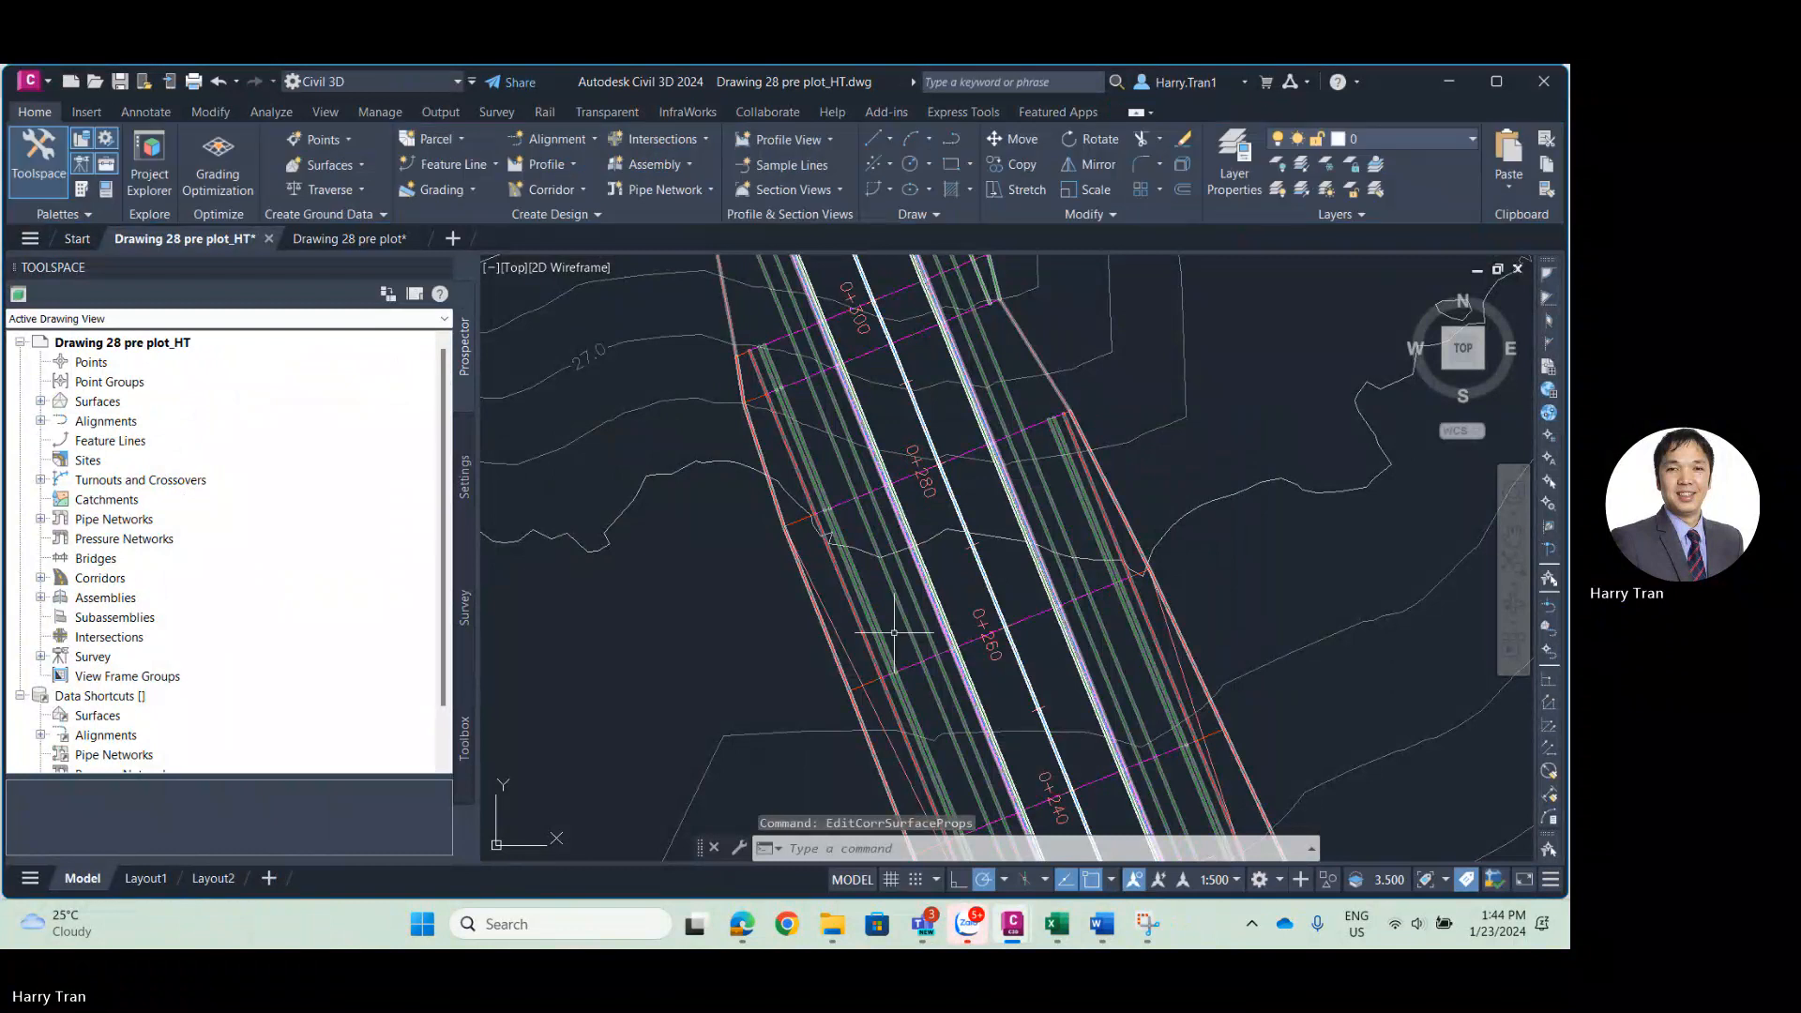
Highlight the Road Surface corridor, follow its extents from station 0+260 towards 0+120, and clear the selection.
scroll(933, 582, "down", 5)
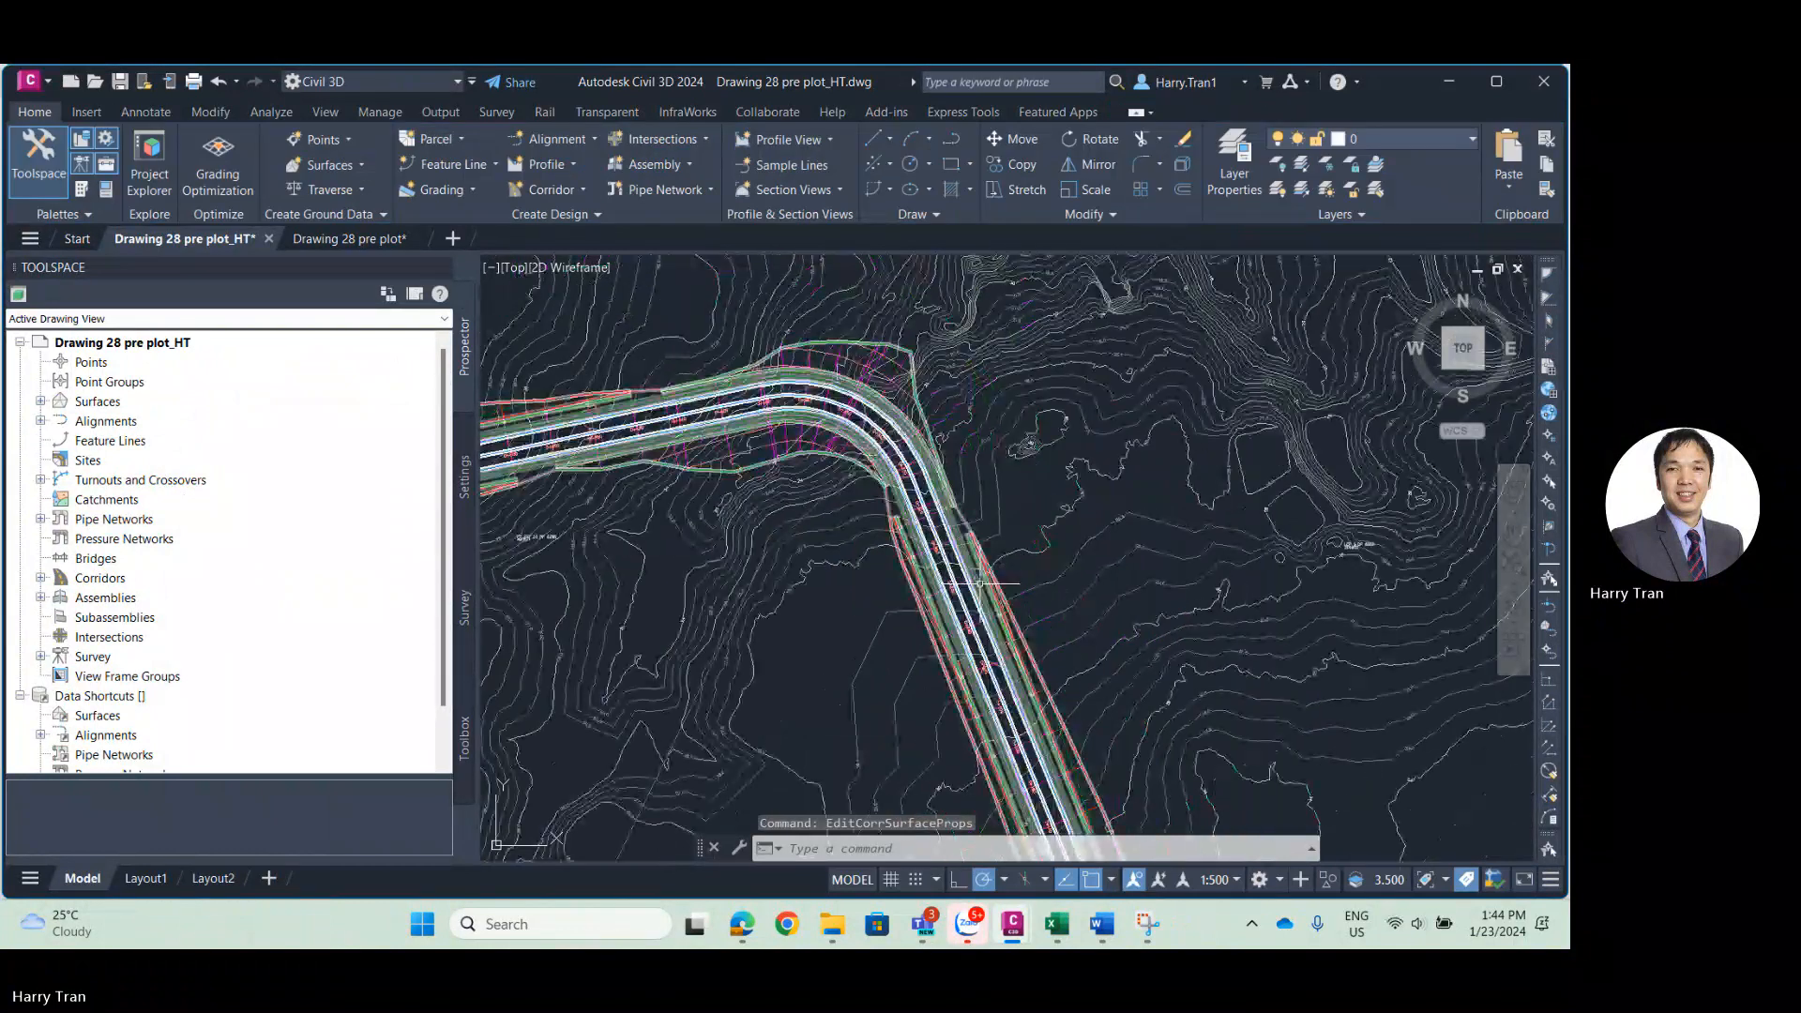
scroll(957, 600, "up", 5)
left_click(892, 593)
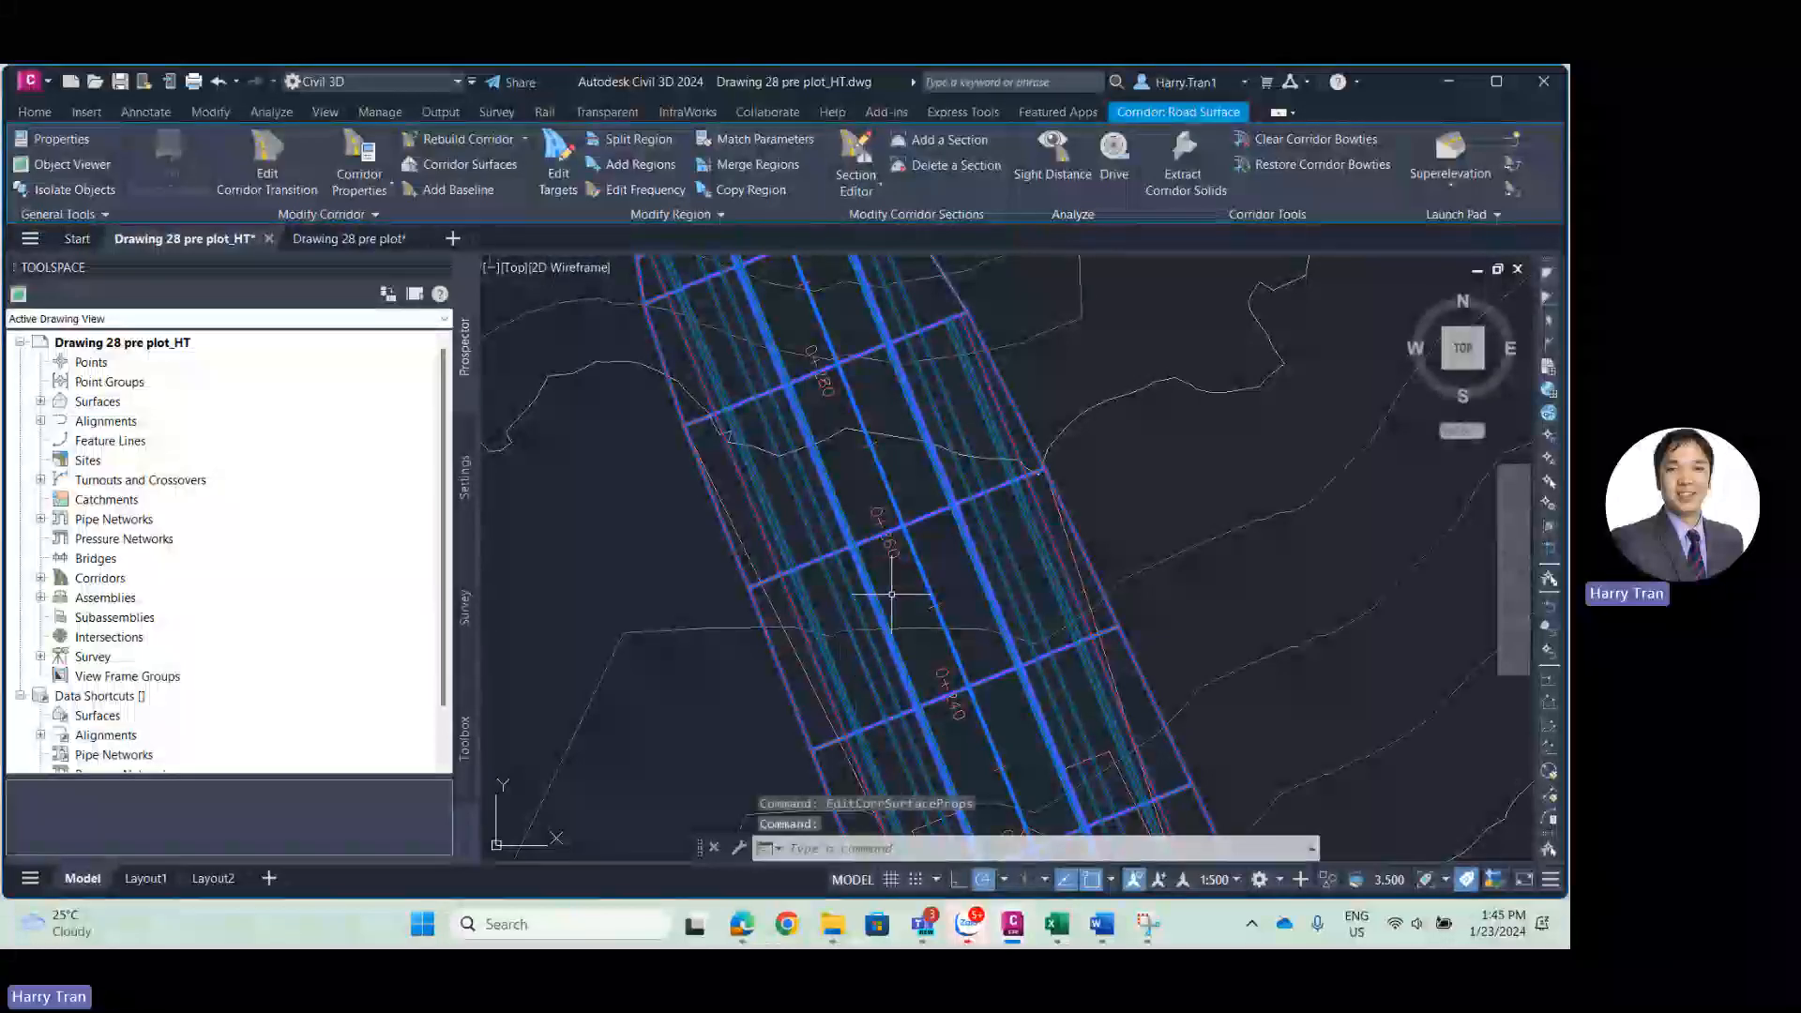
scroll(892, 594, "down", 3)
scroll(1017, 566, "up", 6)
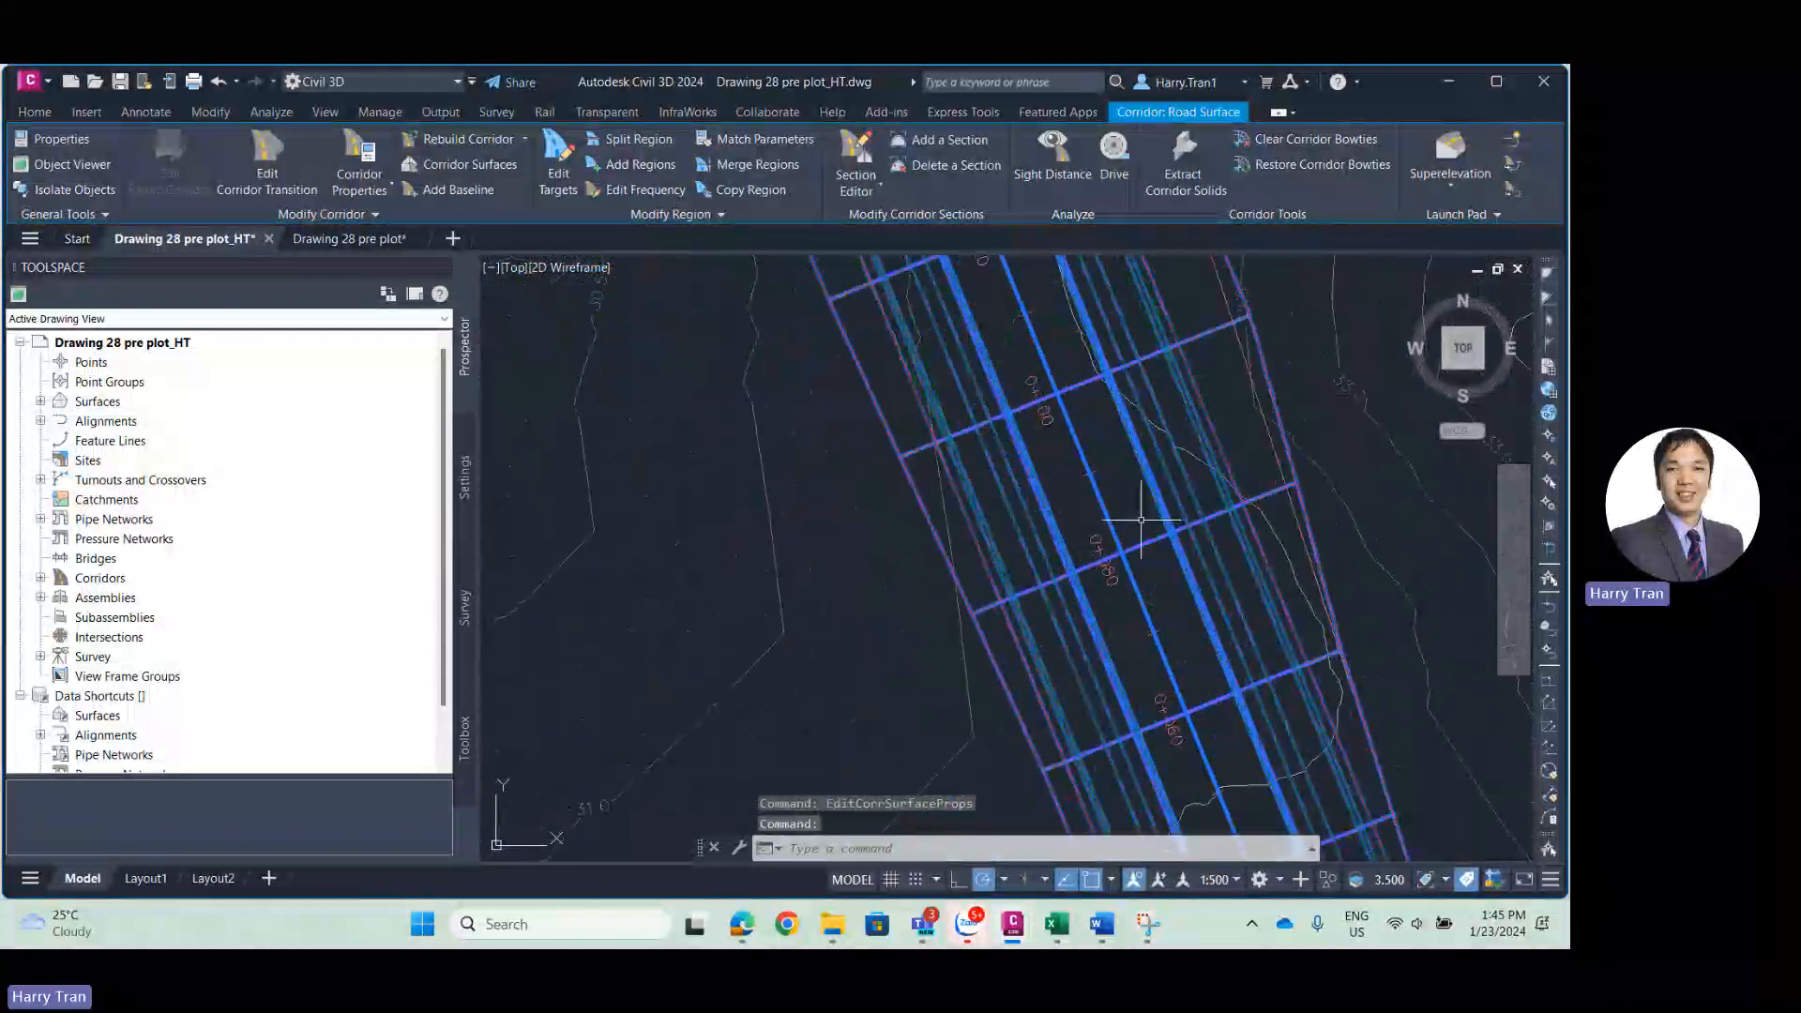
middle_click_drag(1137, 427, 834, 632)
key("Escape")
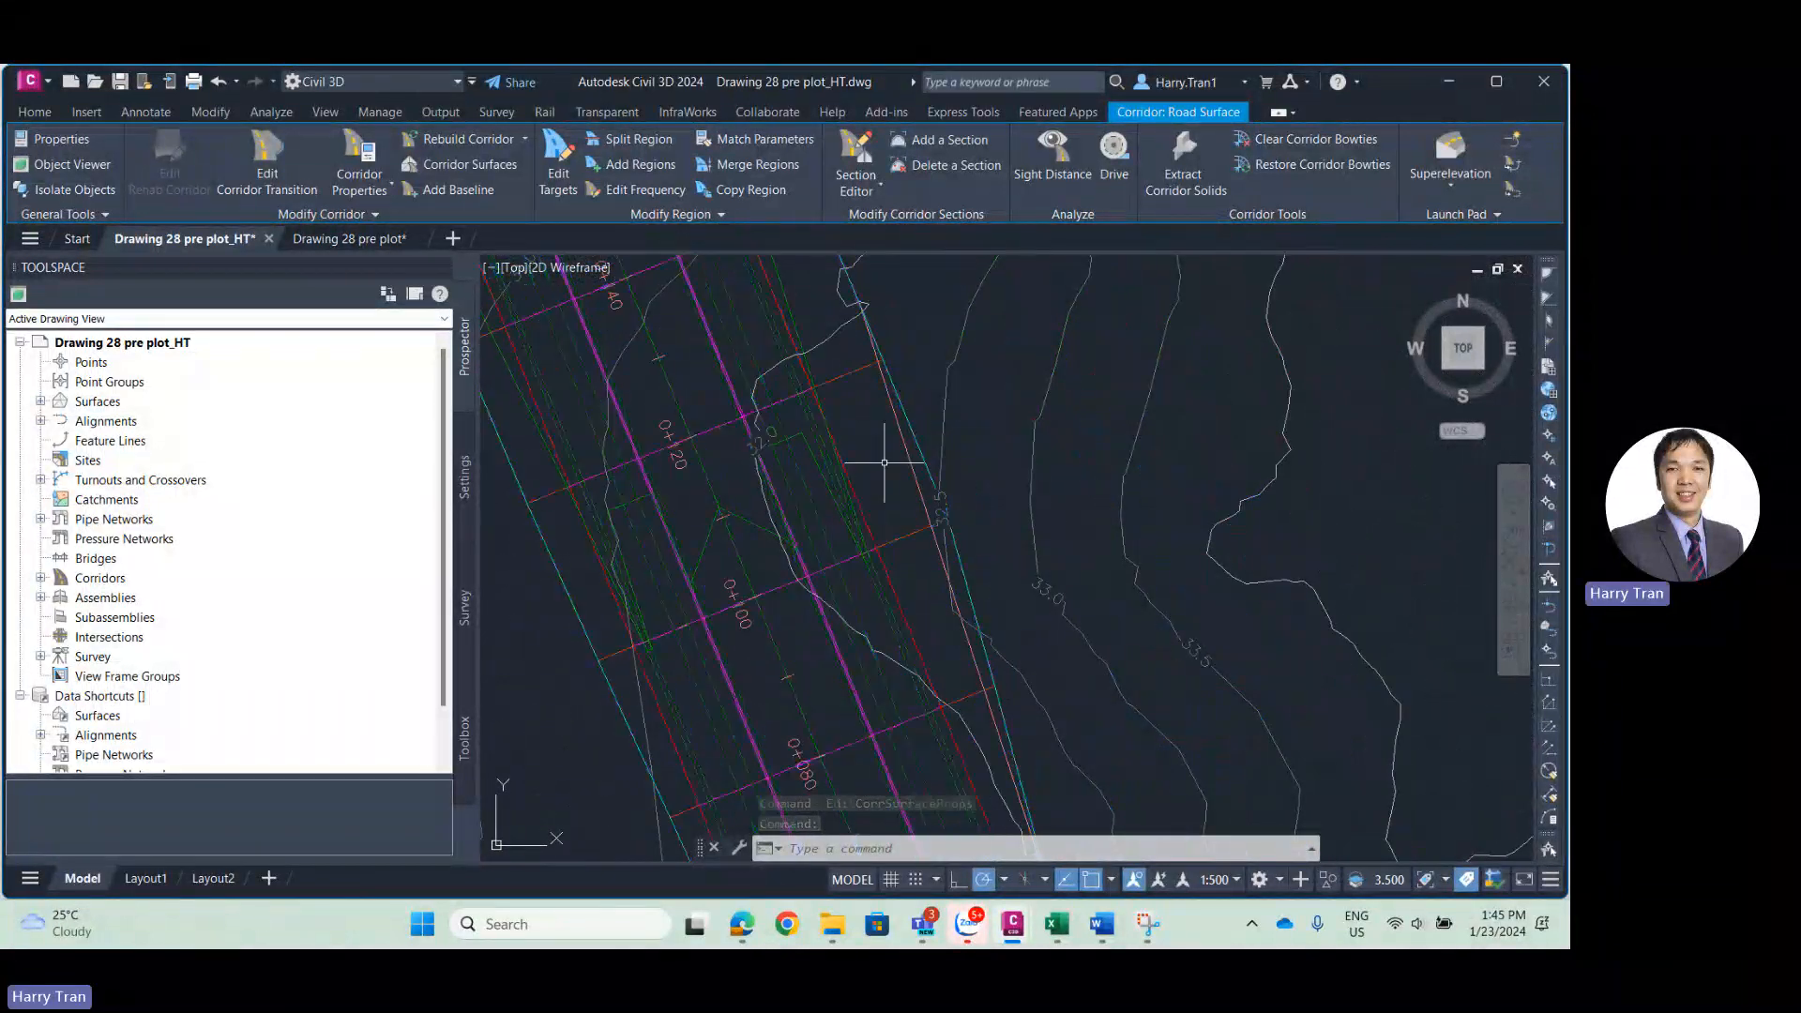
Select the new Road Surface TIN surface and examine its contours and outer boundary around stations 0+100 to 0+120.
scroll(901, 446, "up", 3)
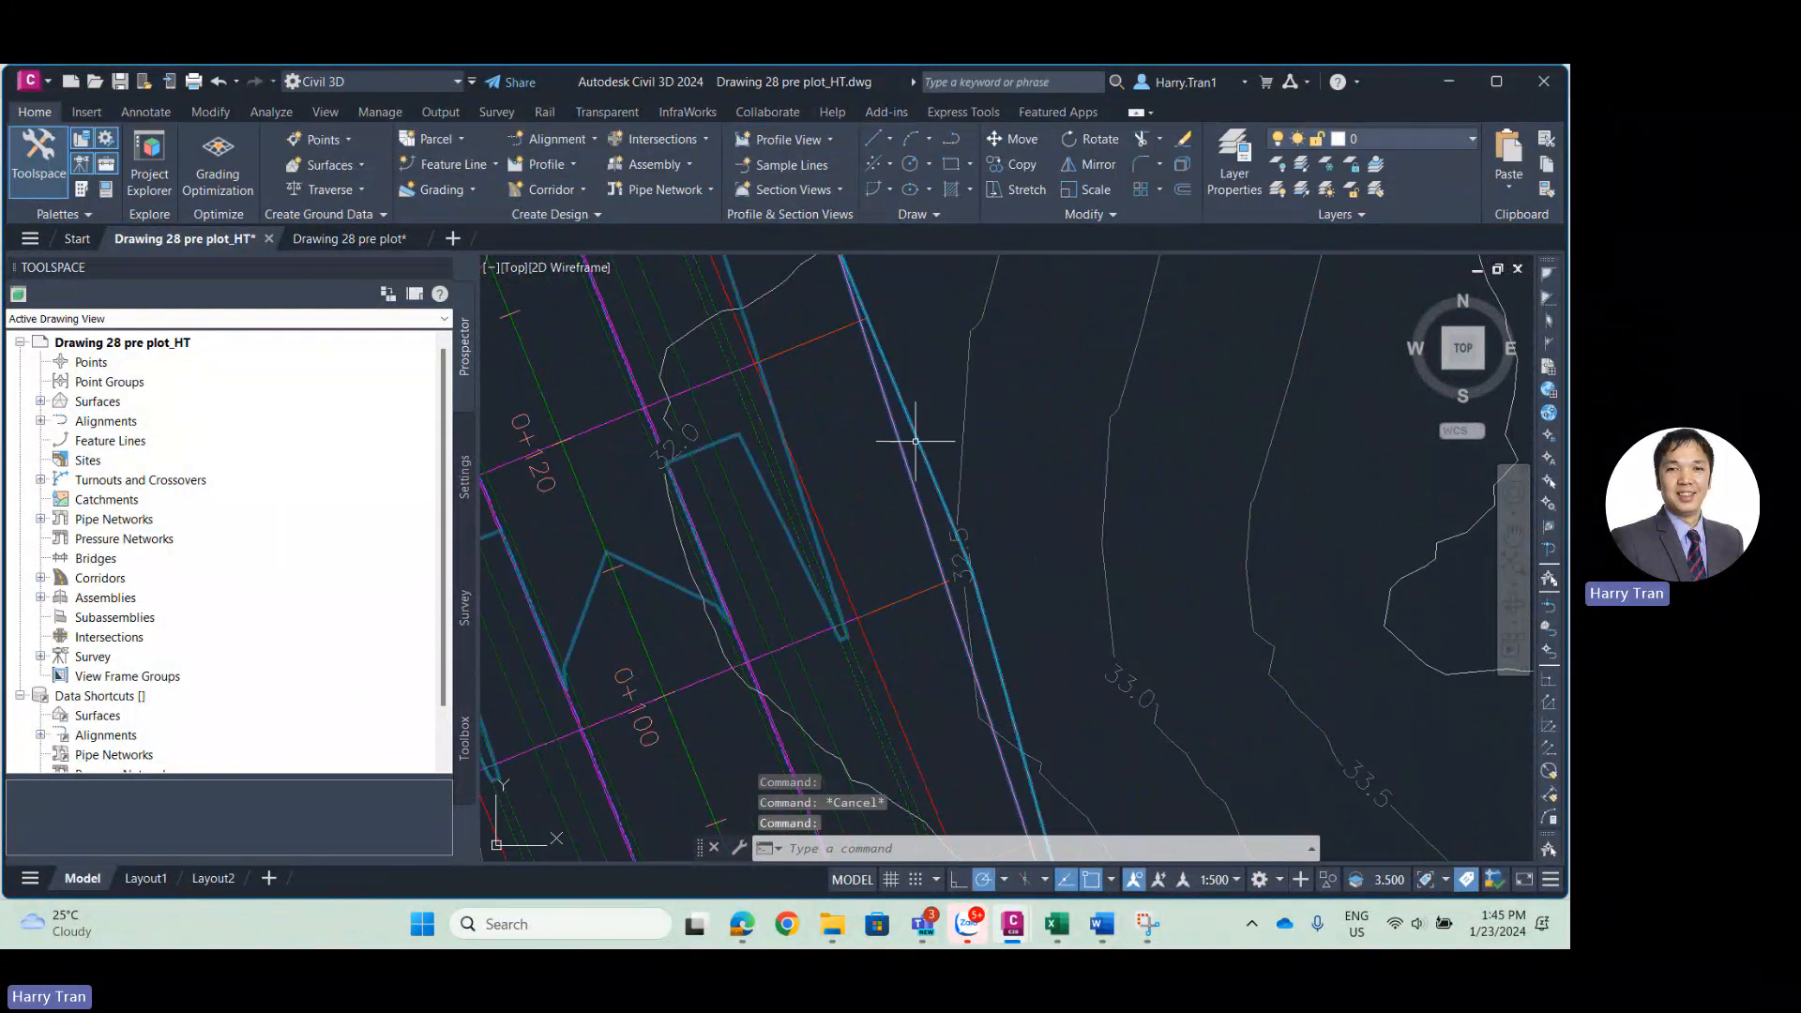
left_click(915, 441)
scroll(917, 460, "down", 3)
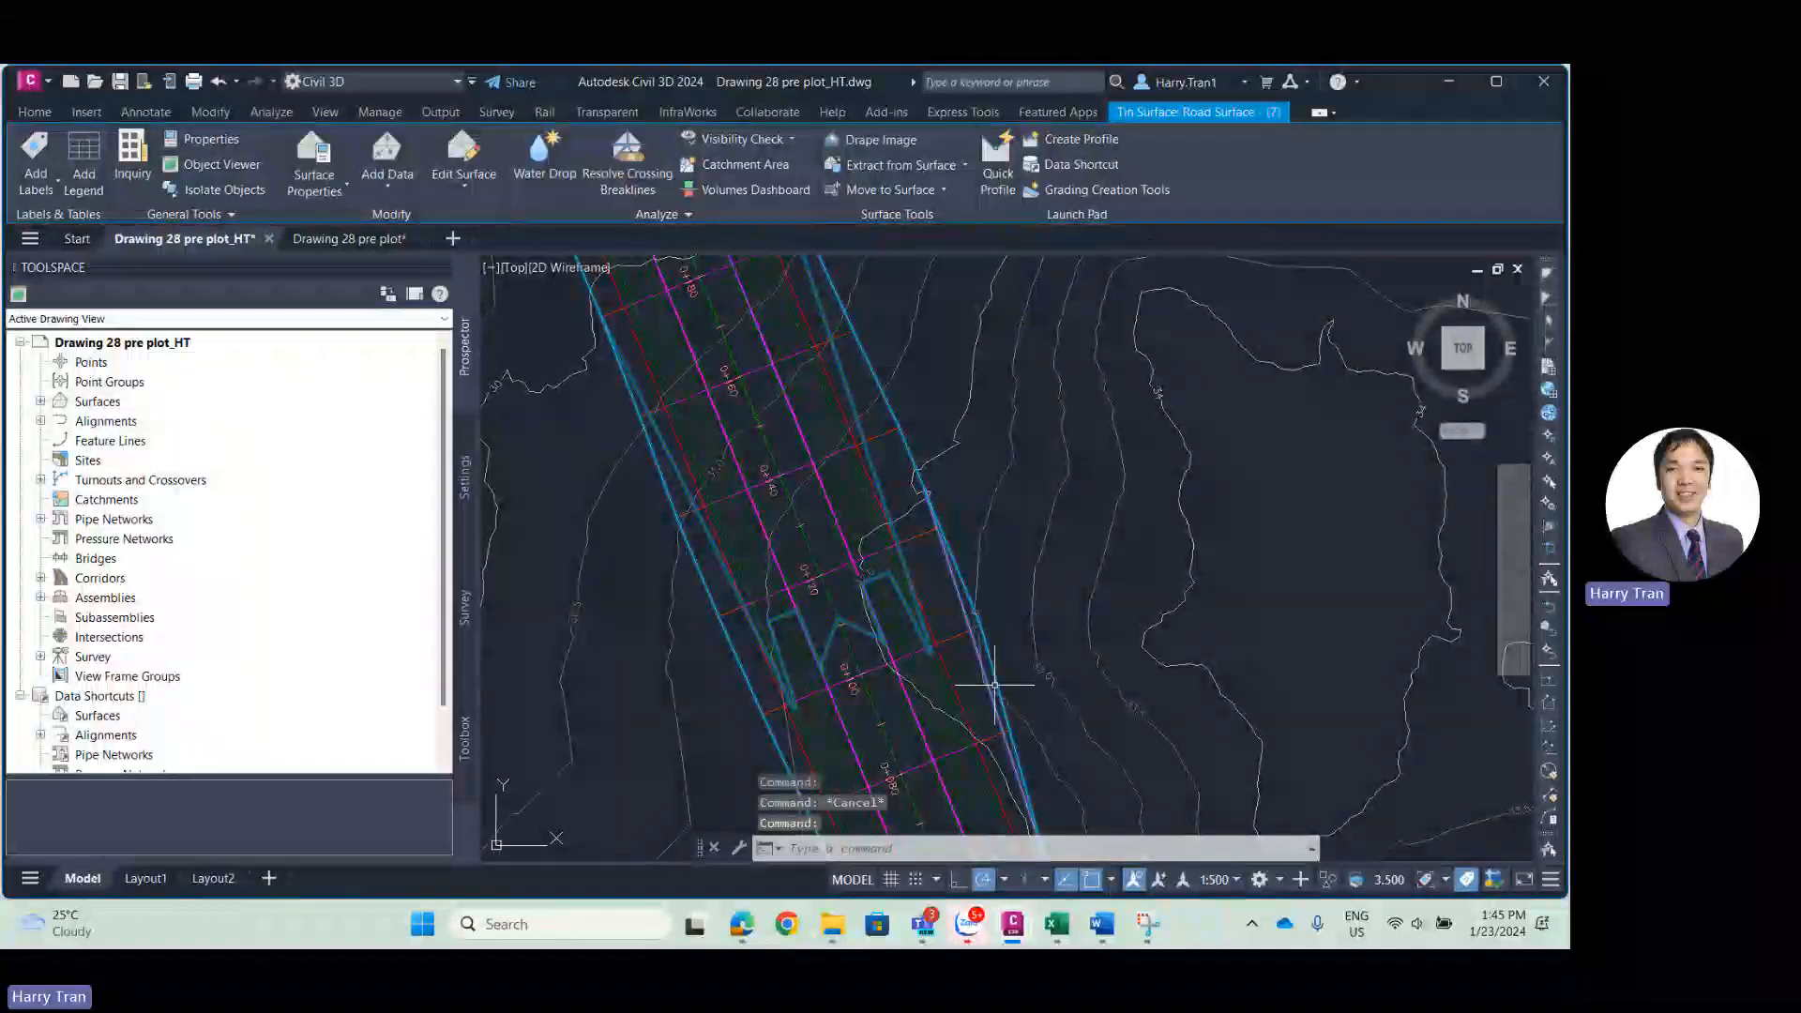
middle_click_drag(966, 642, 1063, 532)
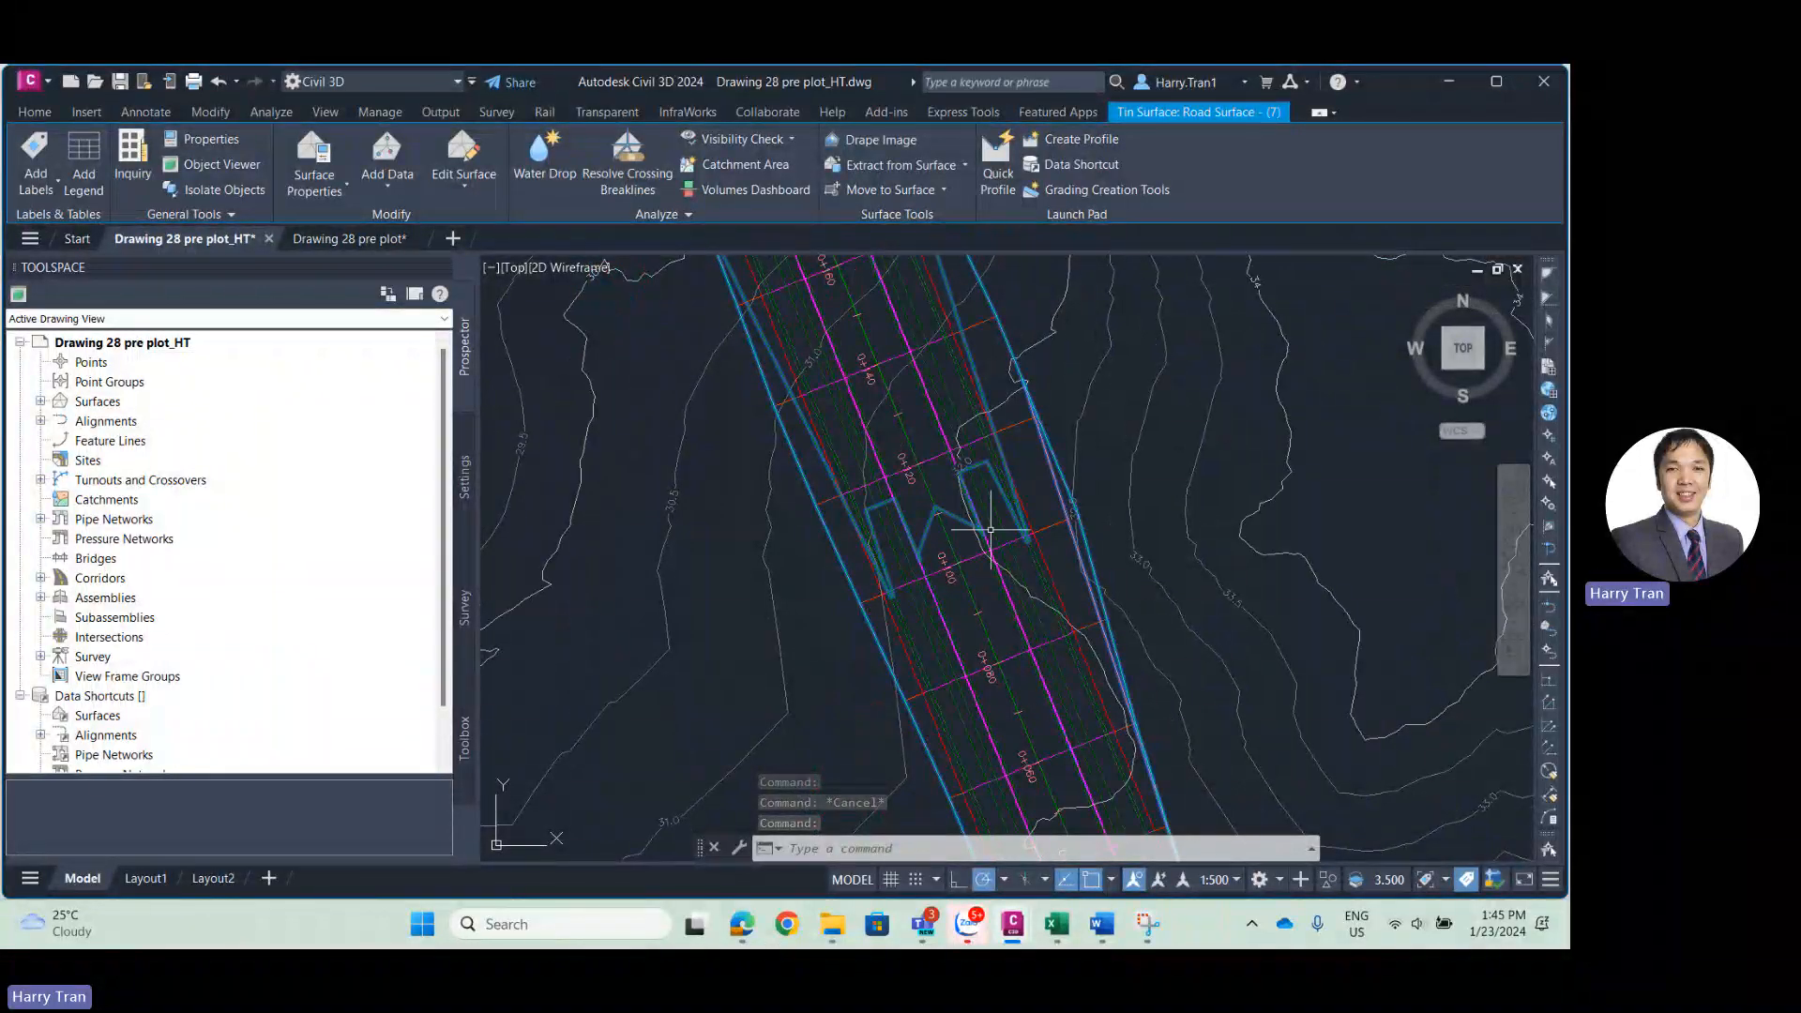
scroll(990, 530, "up", 3)
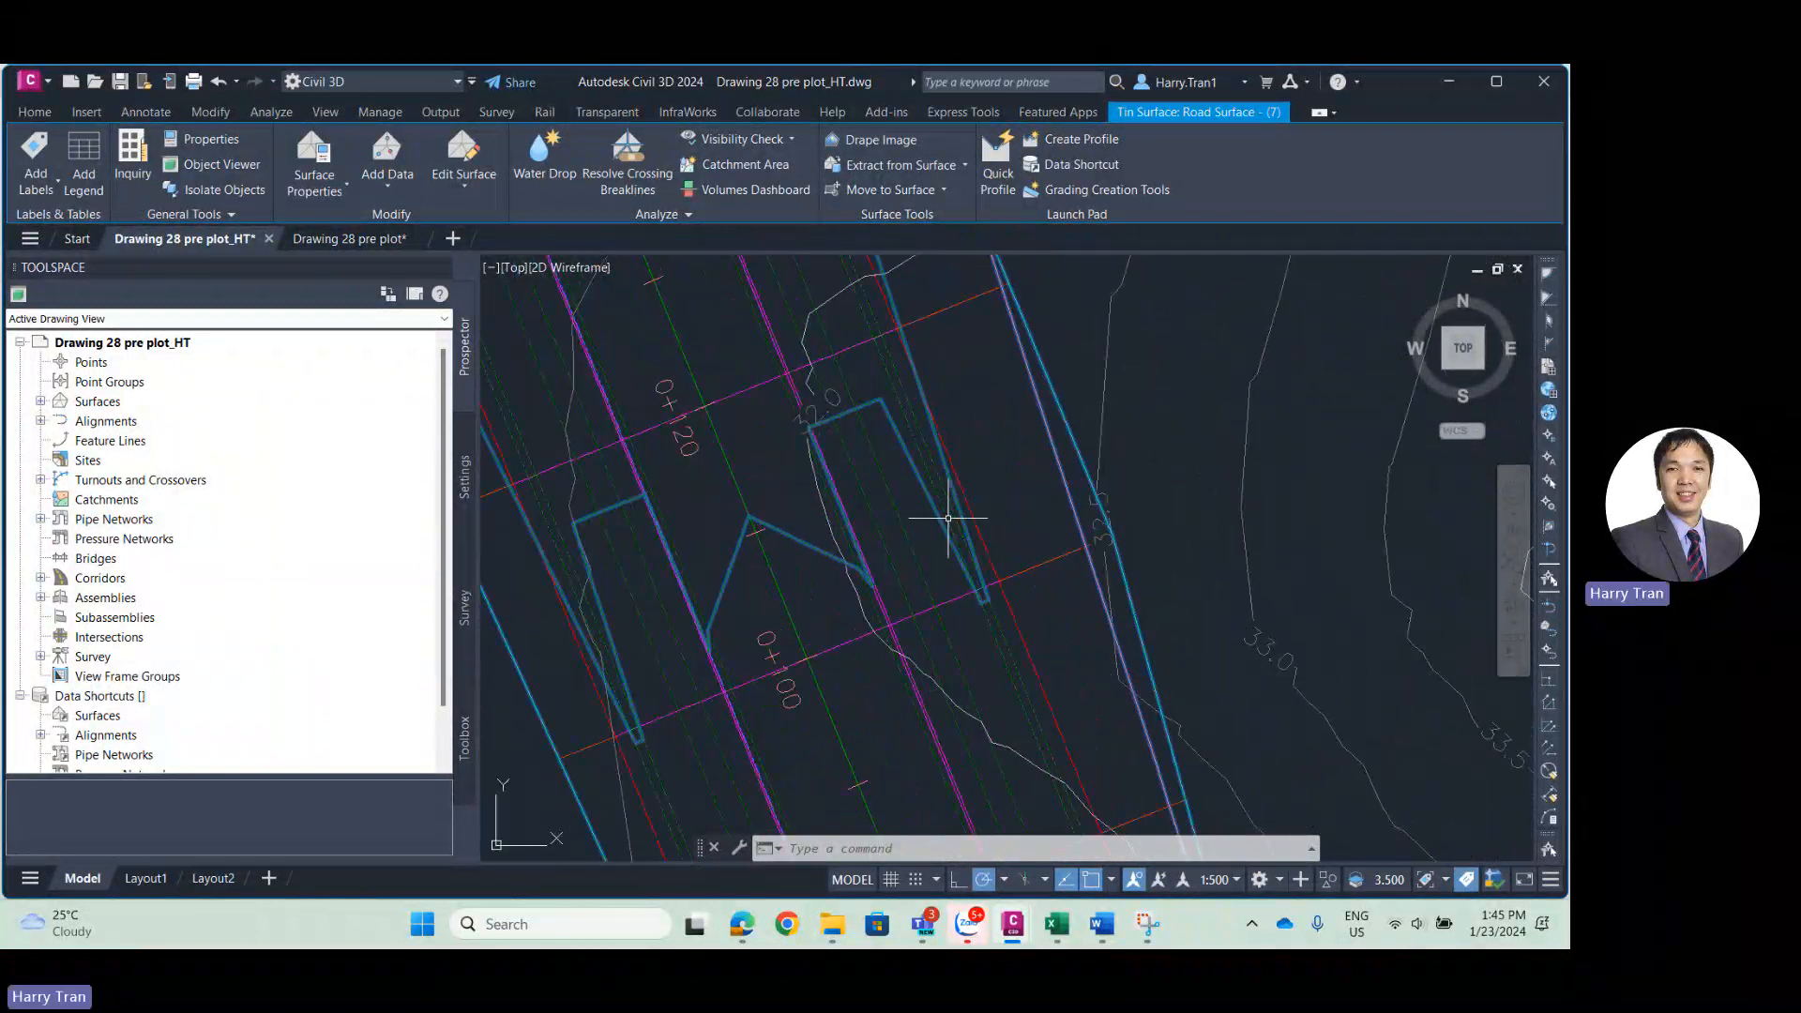
Open the selected corridor surface in the Object Viewer and orbit it from plan into a tilted 3D view.
right_click(946, 526)
left_click(1014, 455)
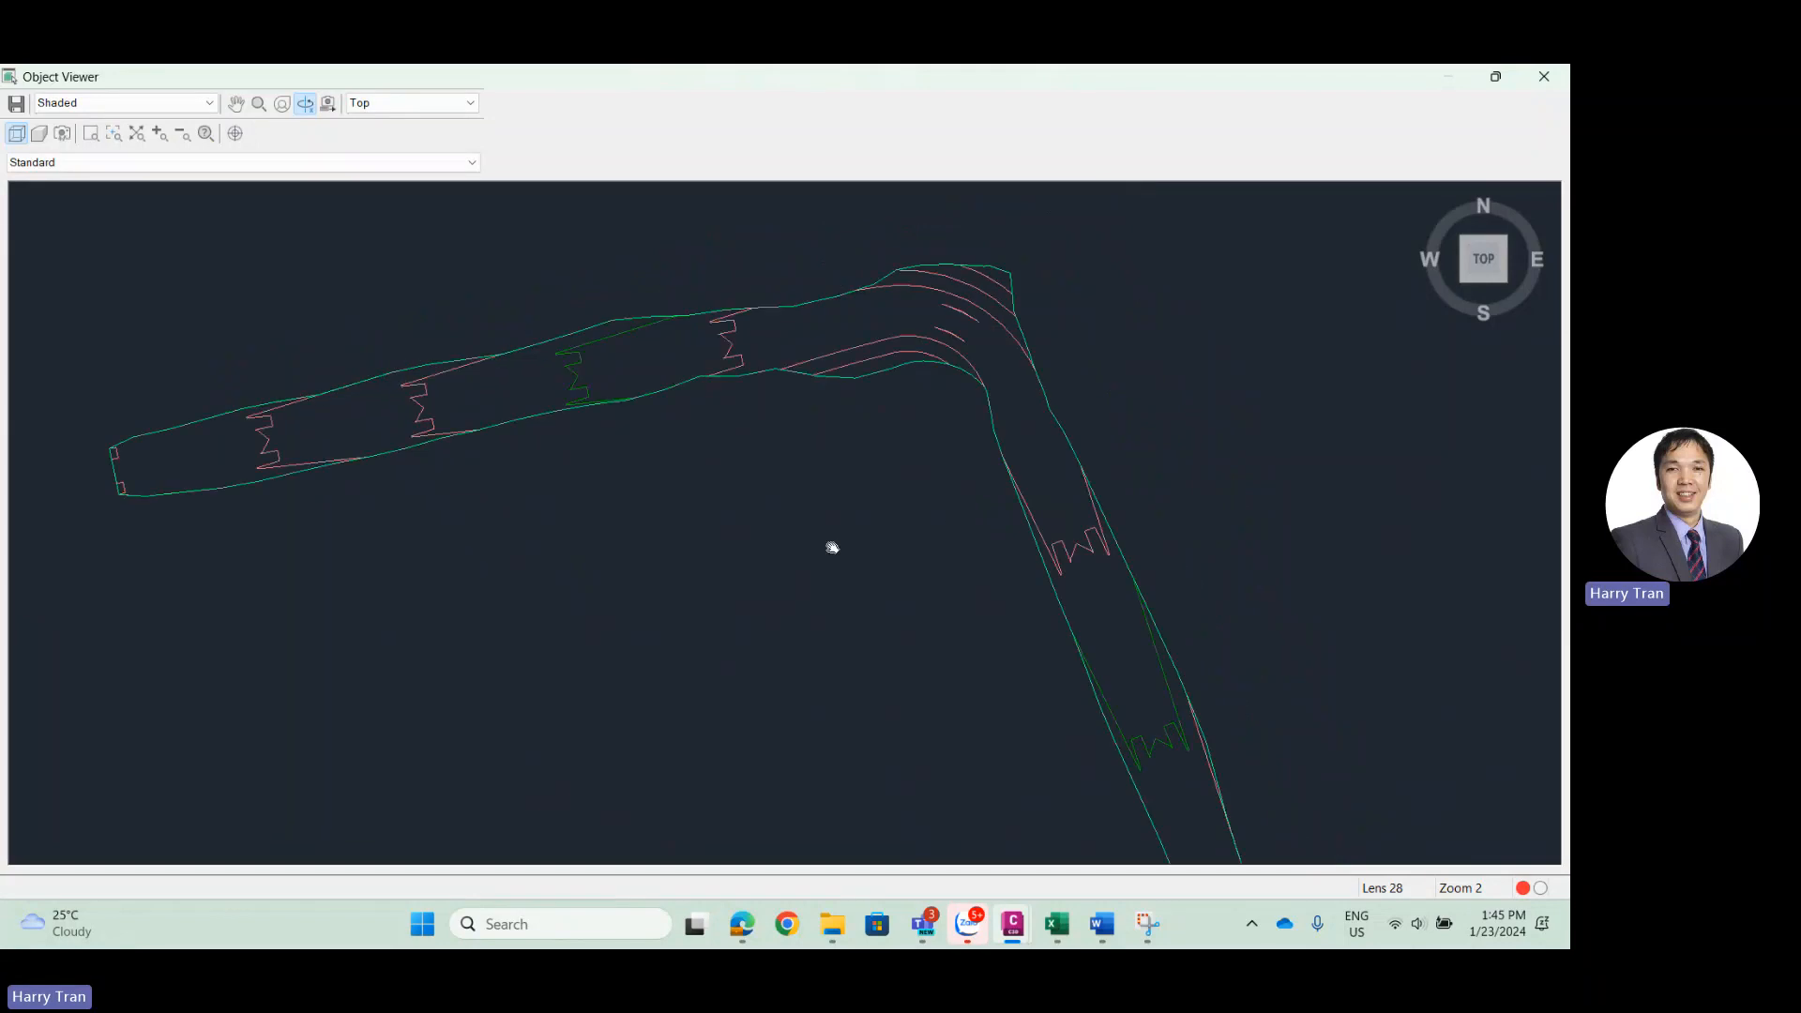
right_click(923, 352)
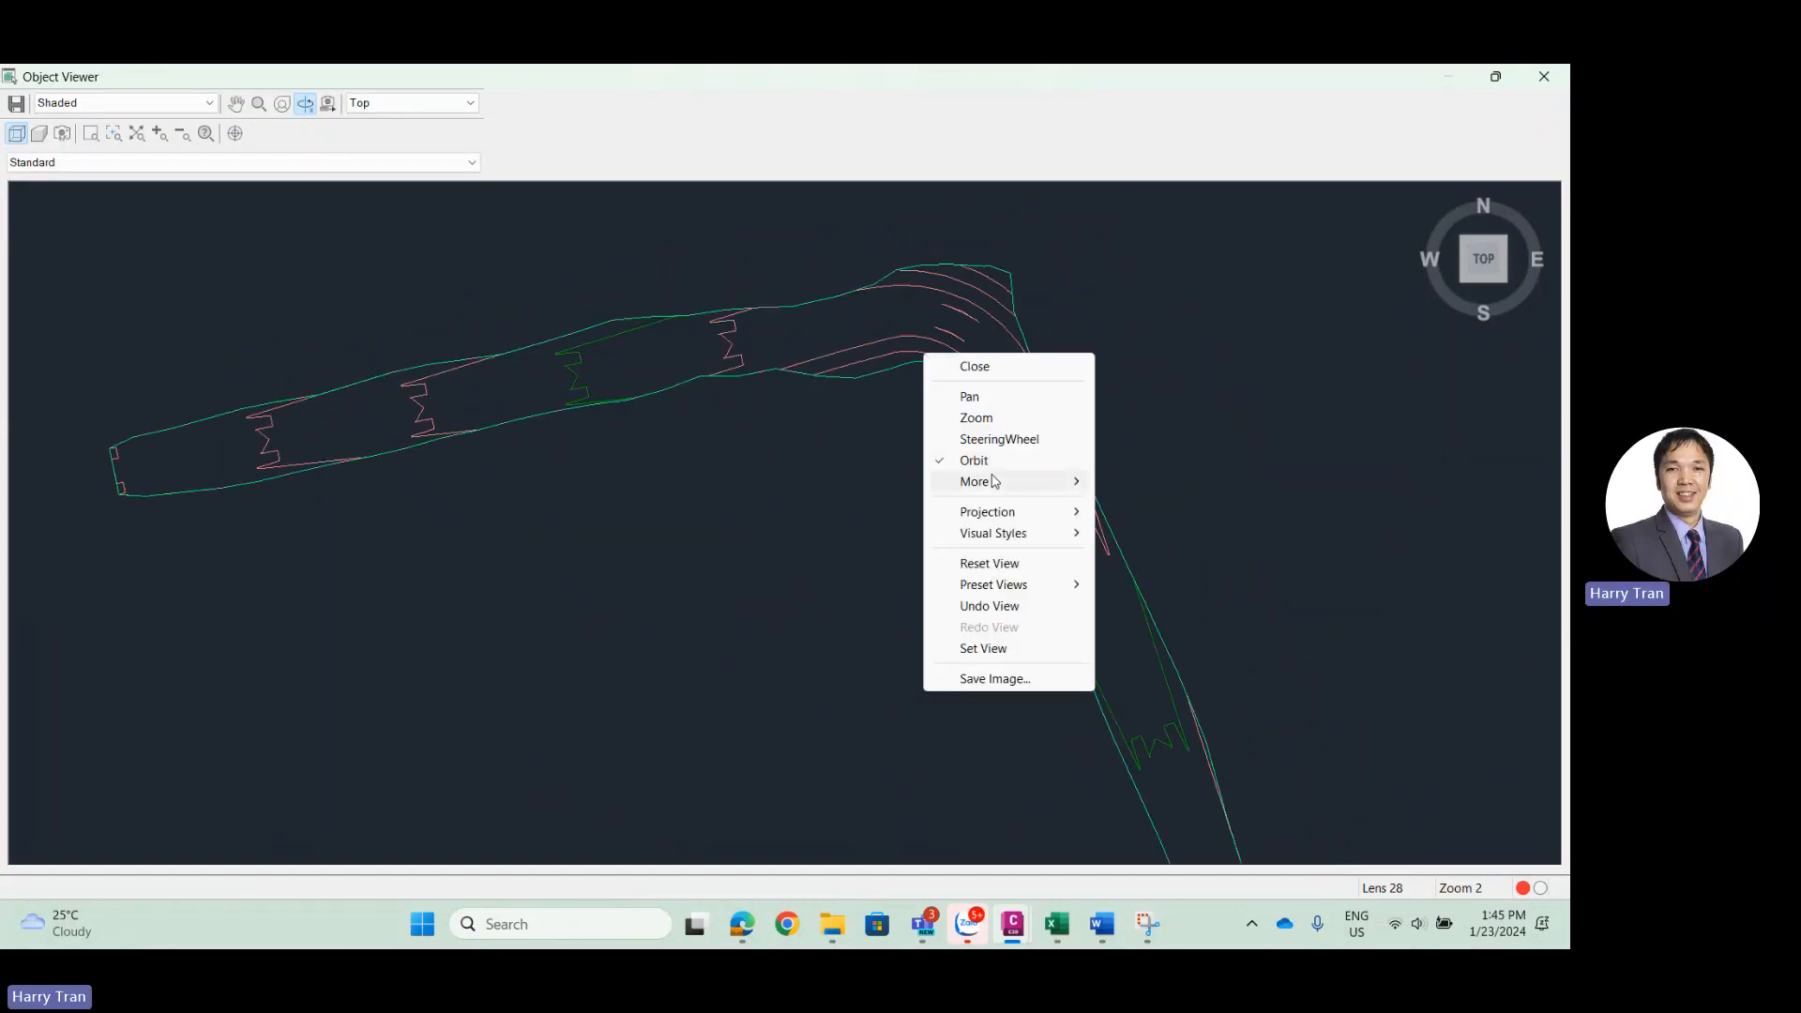
left_click(886, 539)
mouse_move(797, 637)
left_mouse_down()
mouse_move(853, 462)
mouse_move(784, 579)
mouse_move(929, 575)
mouse_move(758, 472)
mouse_move(503, 454)
left_mouse_up()
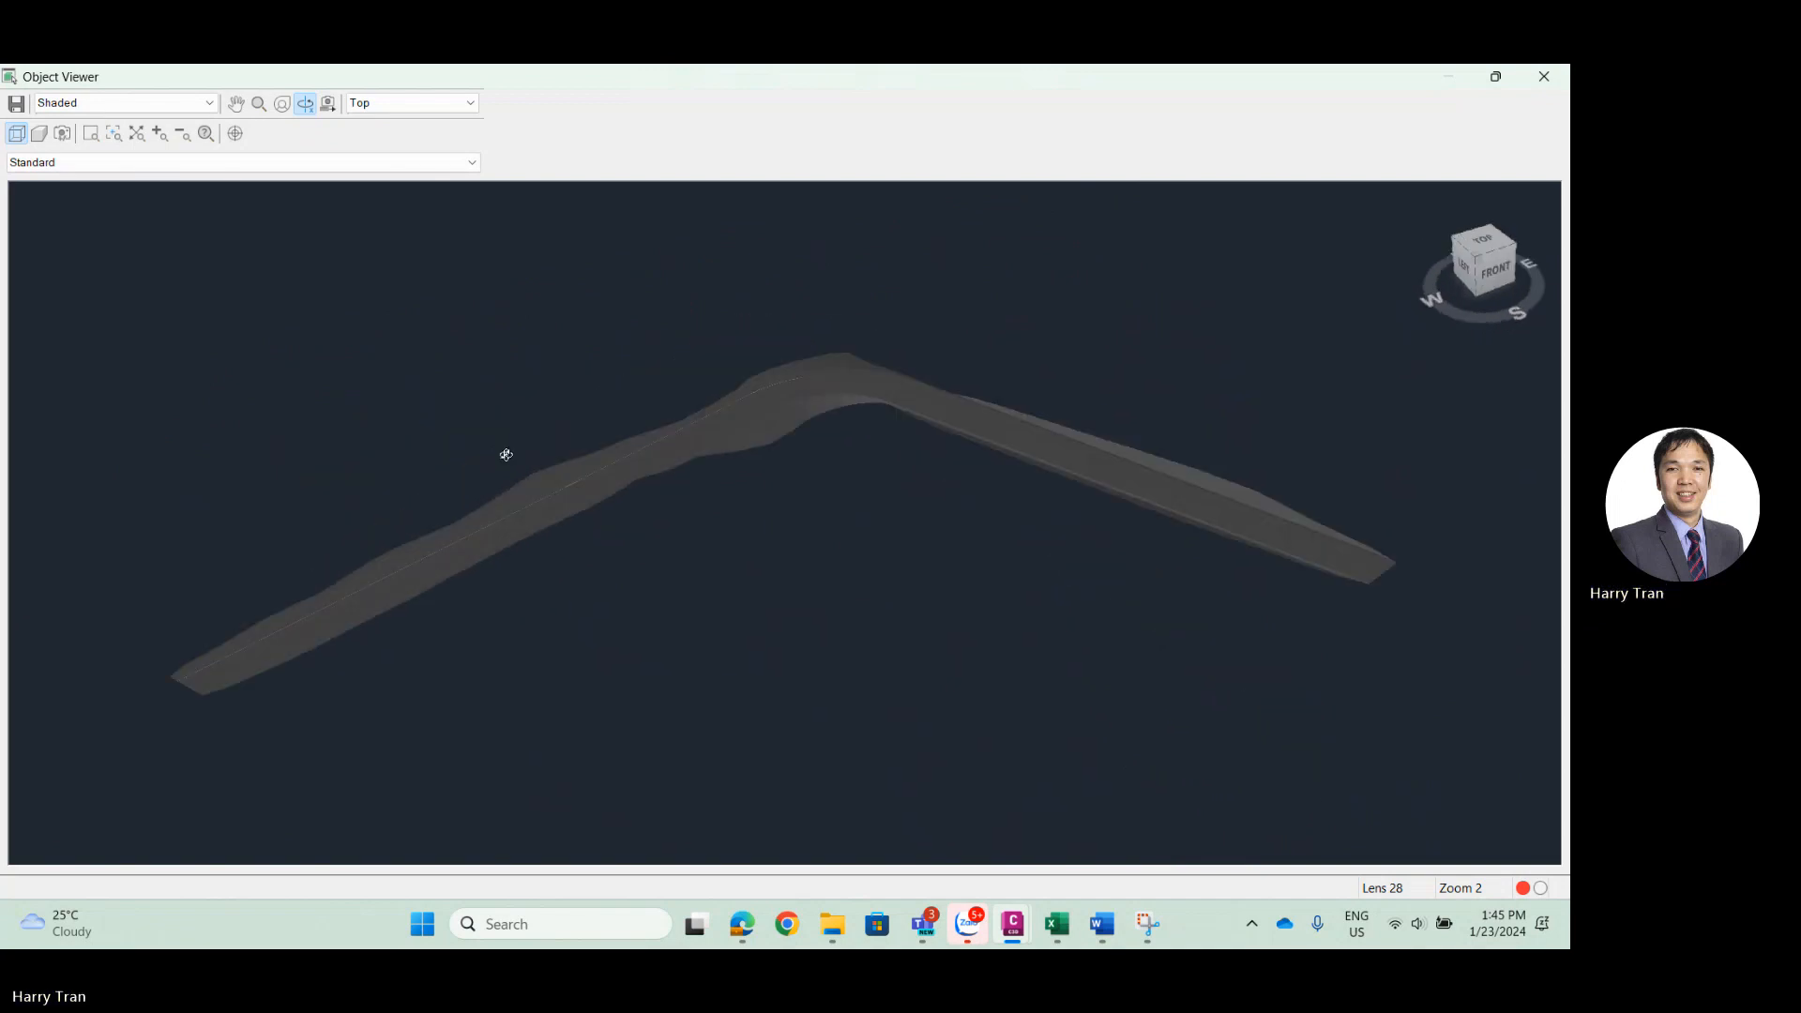
Inspect the road surface and side slopes around the corridor's bend up close from a low 3D angle.
scroll(799, 396, "up", 5)
left_click_drag(917, 401, 787, 471)
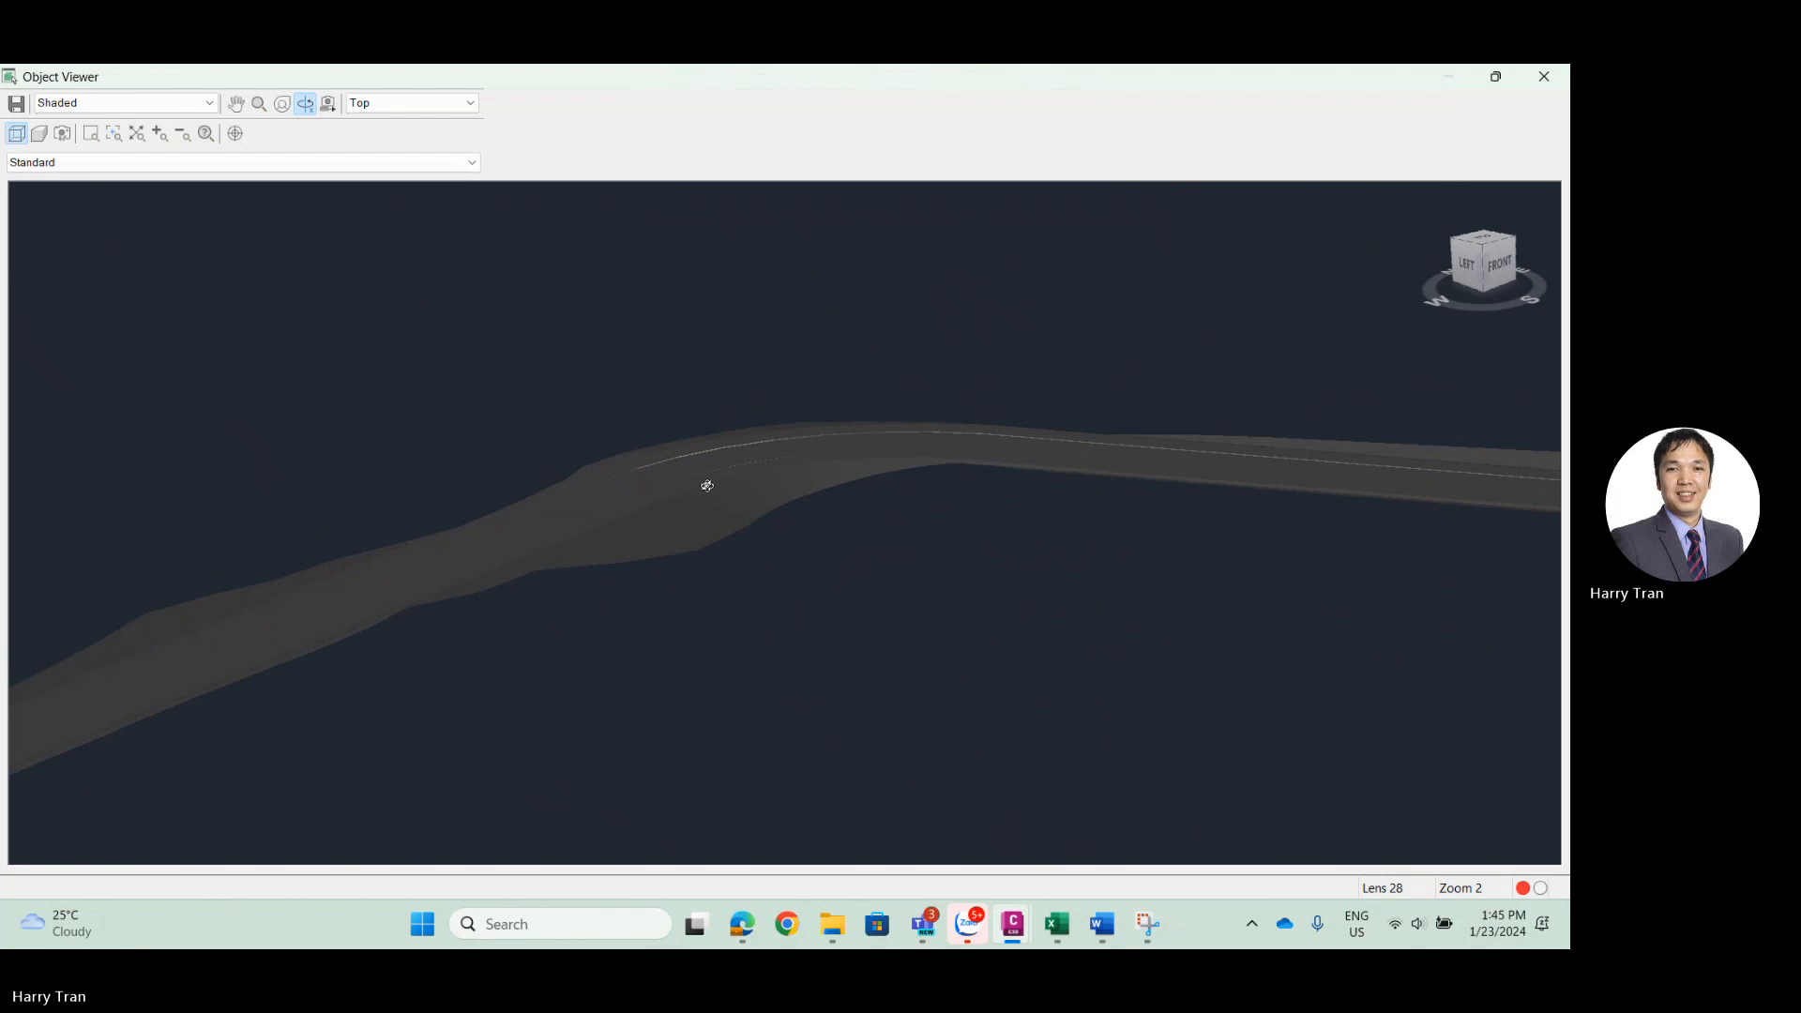
scroll(704, 502, "up", 3)
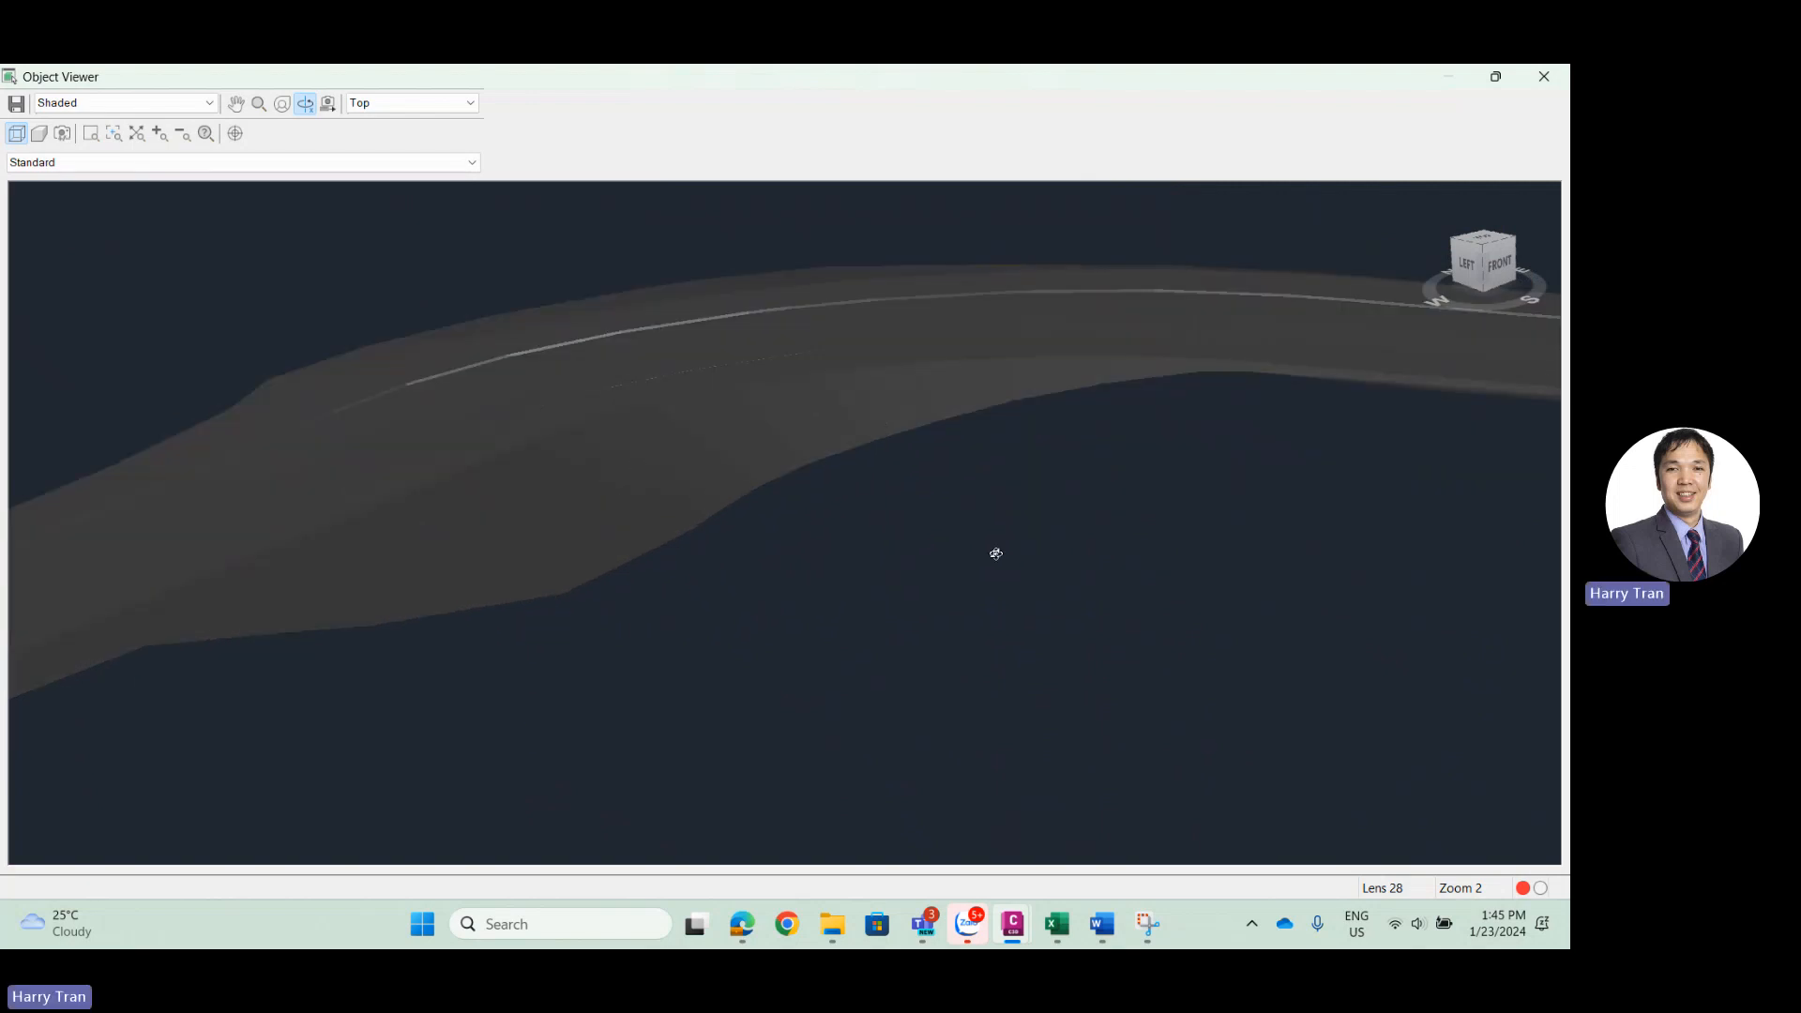
left_click_drag(997, 553, 920, 553)
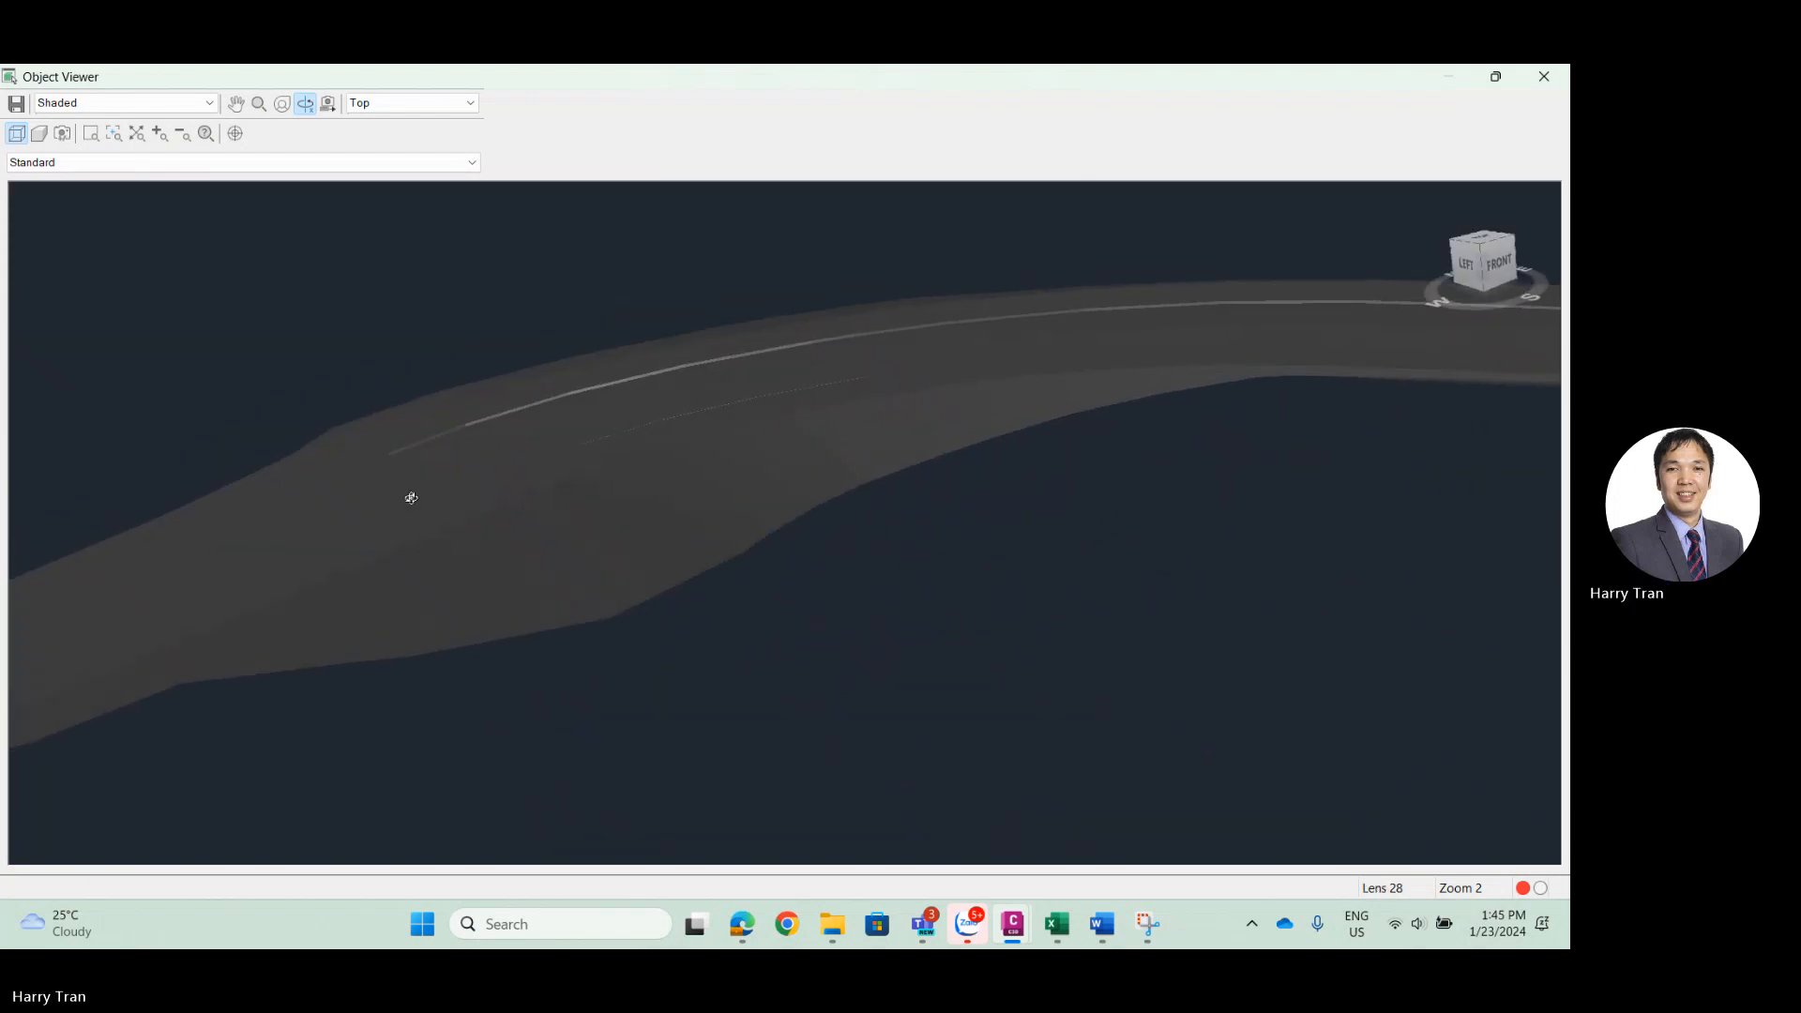